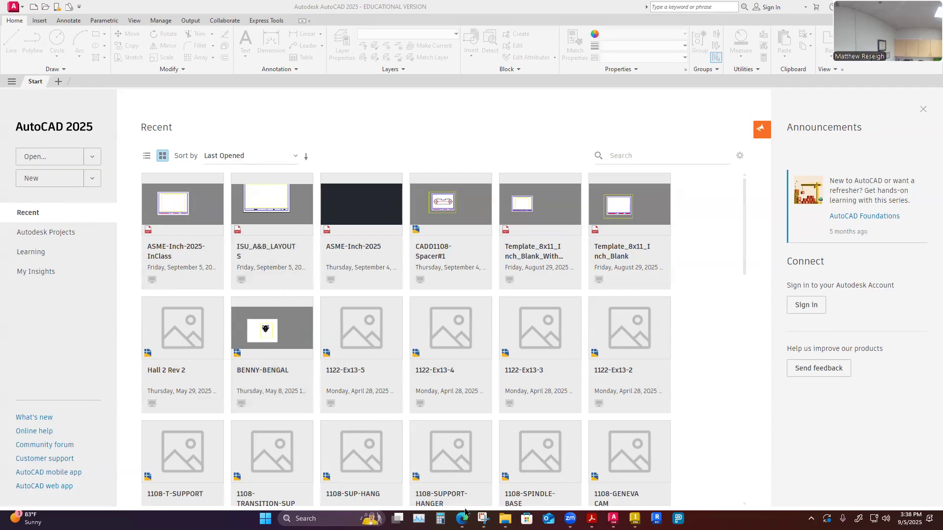
# Switch to the Canvas dashboard in the browser and open the CADD 1108 Spacer #1 assignment from the CADD 1108 course.
pyautogui.moveTo(461, 519)
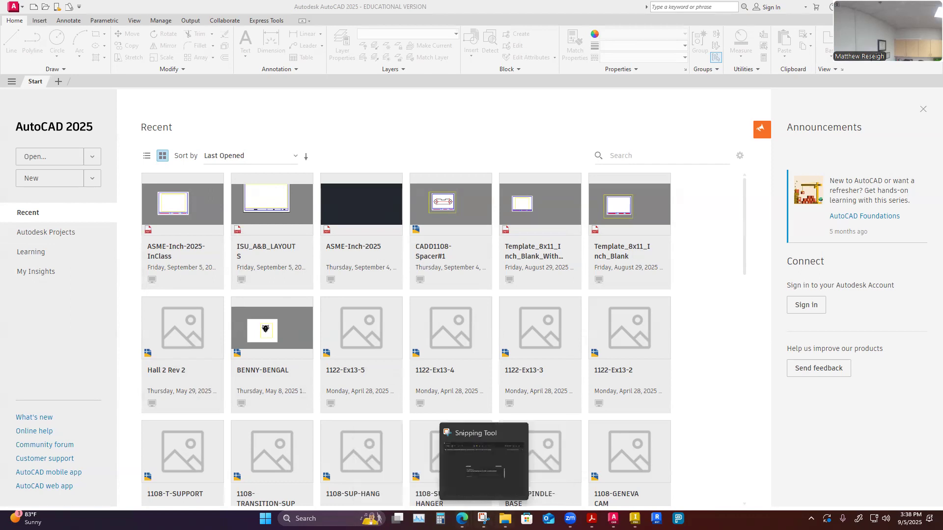
pyautogui.moveTo(505, 519)
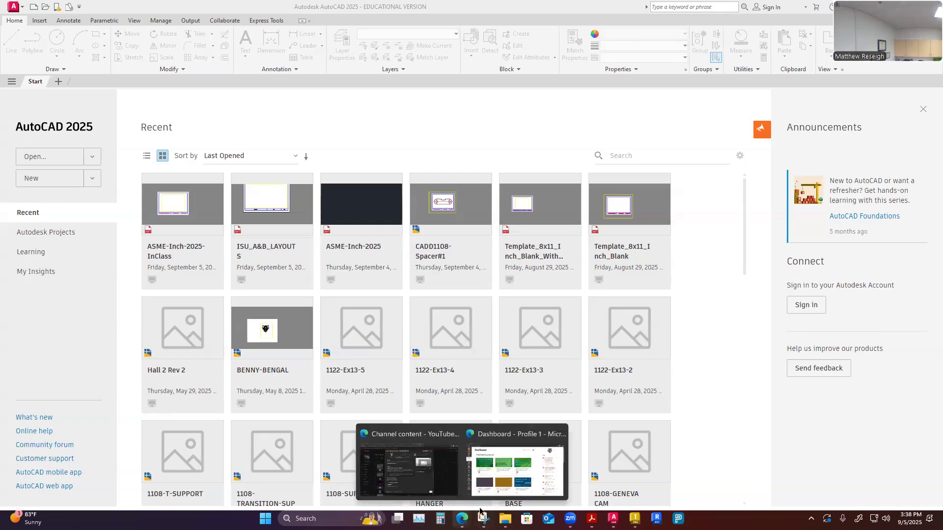
pyautogui.click(511, 488)
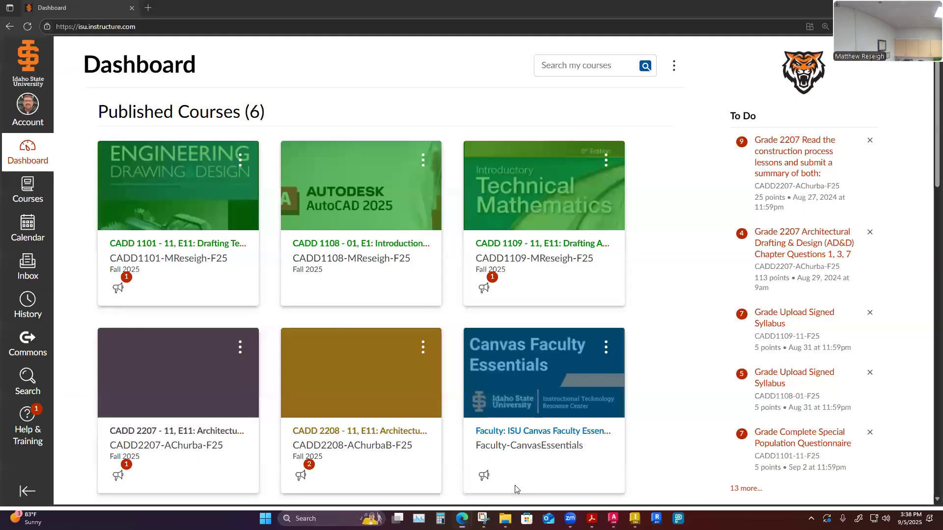
pyautogui.click(364, 245)
pyautogui.scroll(-9, 363, 246)
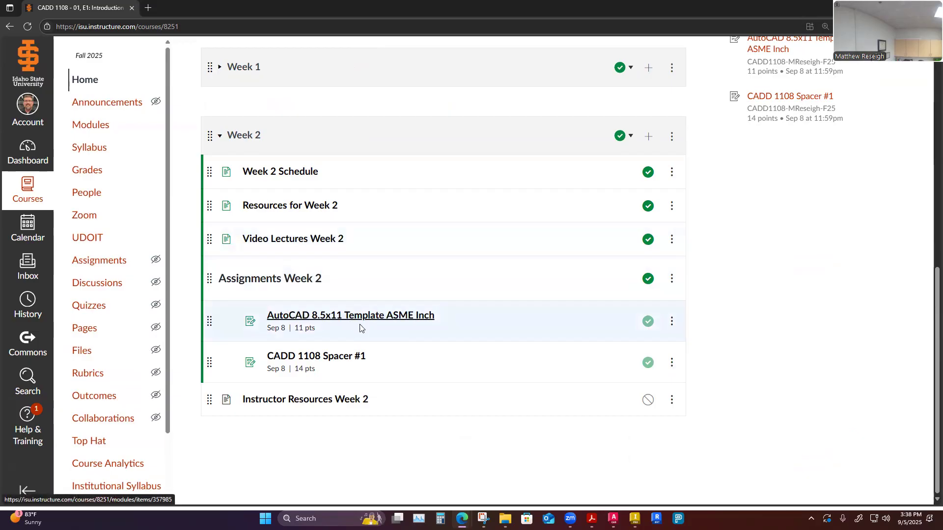
pyautogui.click(325, 361)
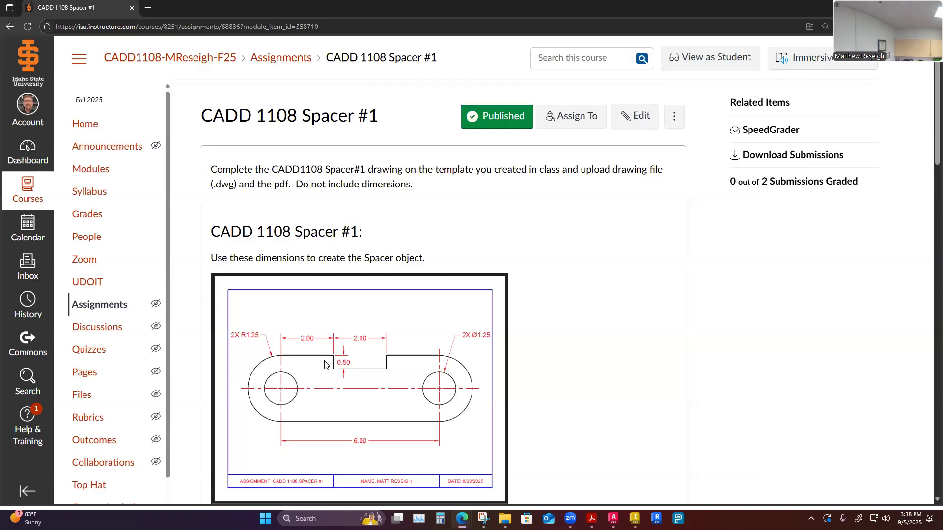
# Examine the assignment's dimensioned spacer drawing and the finished example without dimensions.
pyautogui.scroll(-10, 547, 297)
pyautogui.scroll(7, 547, 297)
pyautogui.scroll(-2, 549, 300)
pyautogui.scroll(-5, 548, 301)
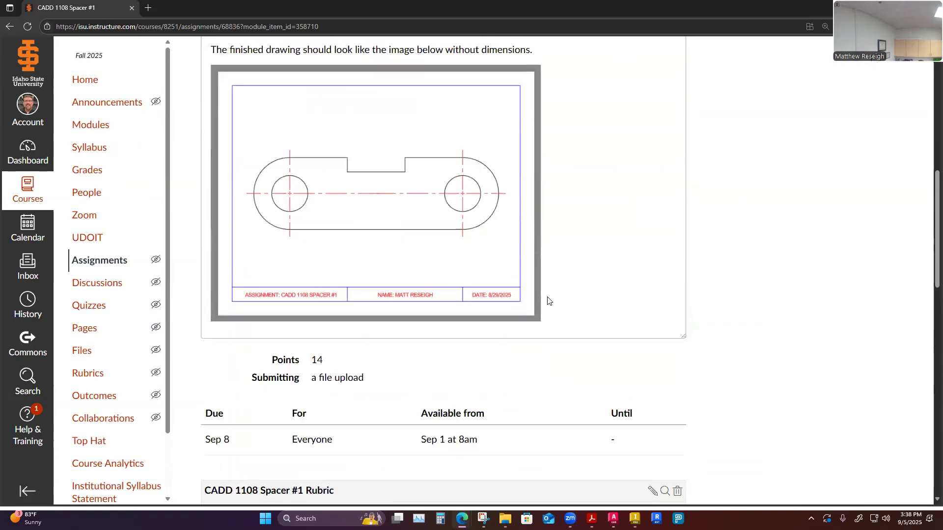
pyautogui.scroll(1, 549, 301)
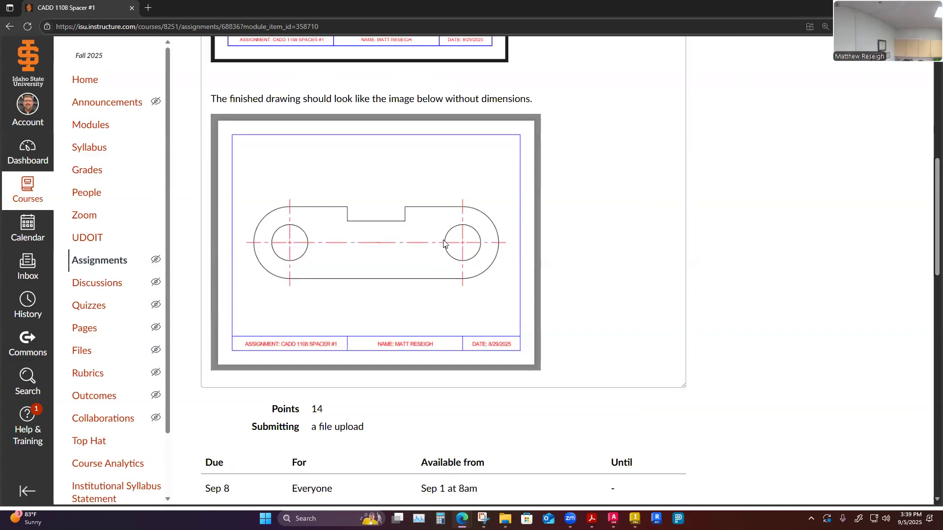
pyautogui.scroll(1, 421, 326)
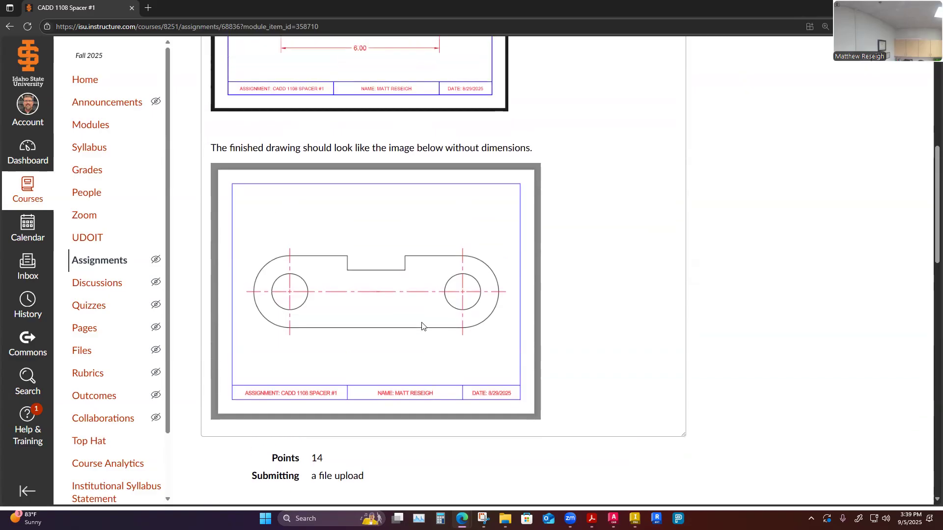
pyautogui.scroll(1, 422, 326)
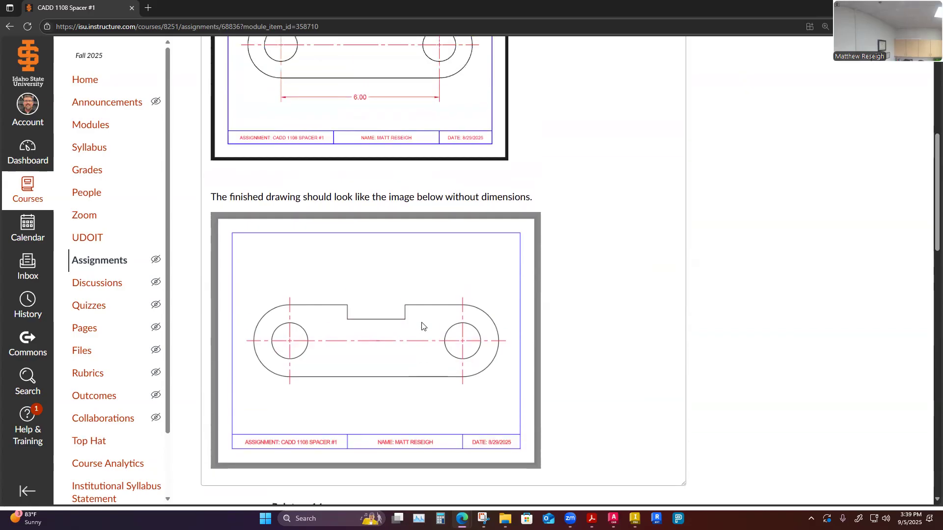
pyautogui.scroll(2, 422, 326)
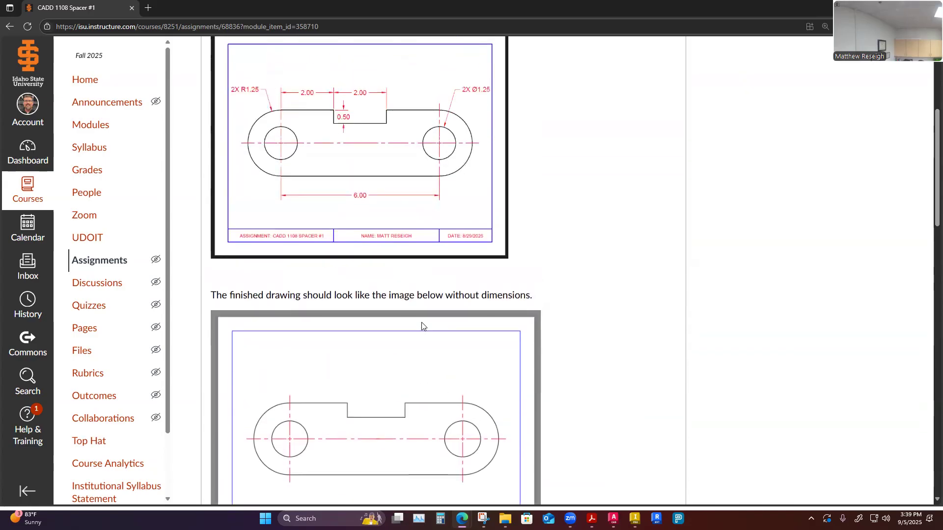
pyautogui.scroll(-2, 422, 326)
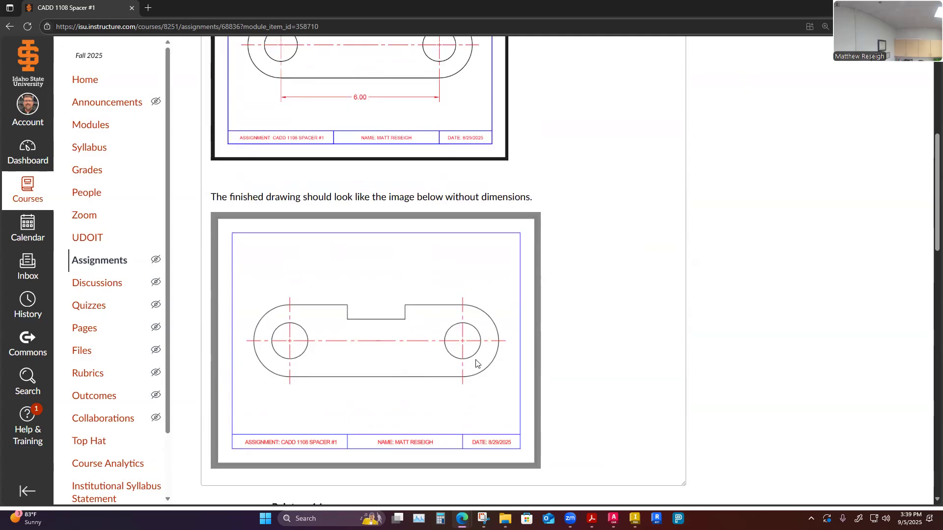
pyautogui.scroll(1, 468, 400)
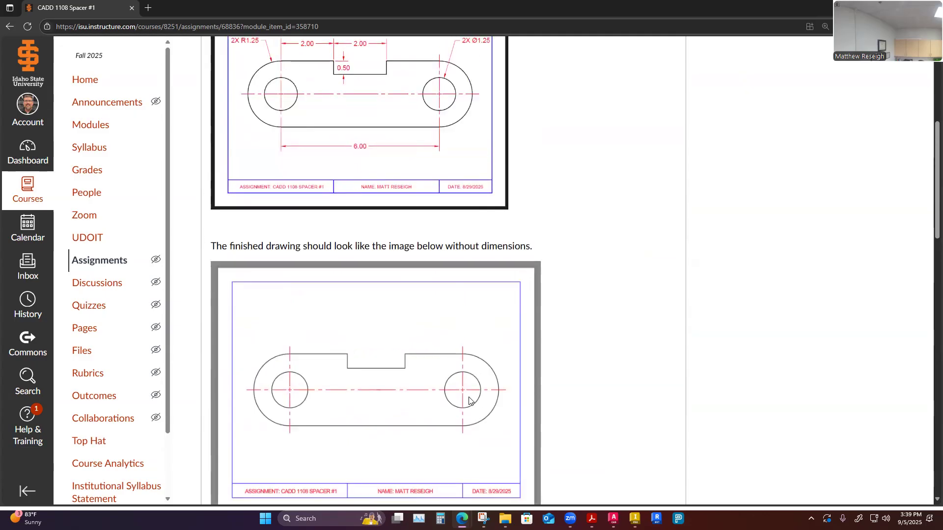
pyautogui.scroll(4, 466, 402)
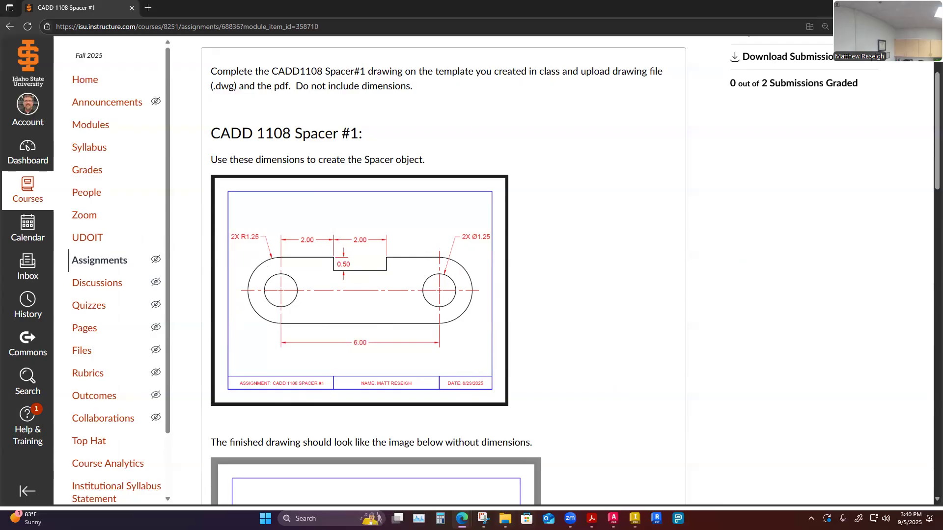
# Capture the dimensioned spacer drawing with Snipping Tool and move the capture window off this screen.
pyautogui.moveTo(483, 518)
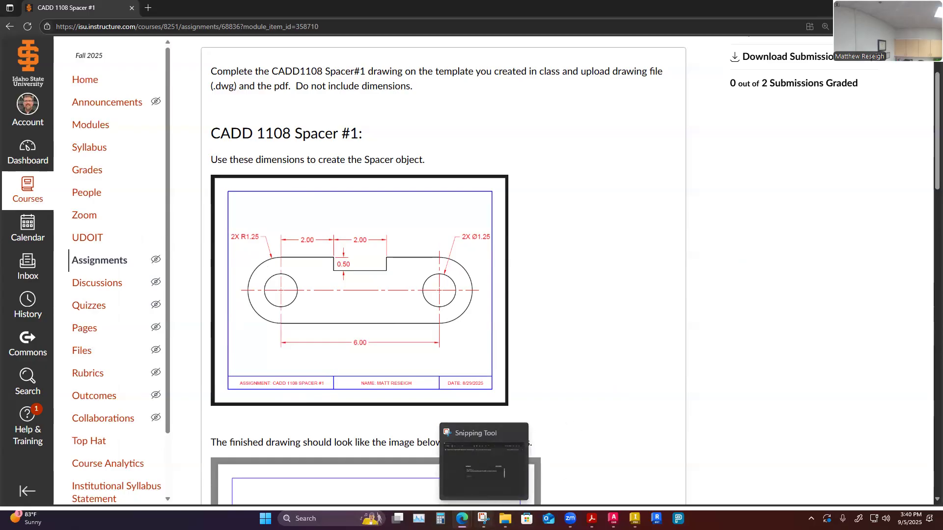
pyautogui.click(265, 519)
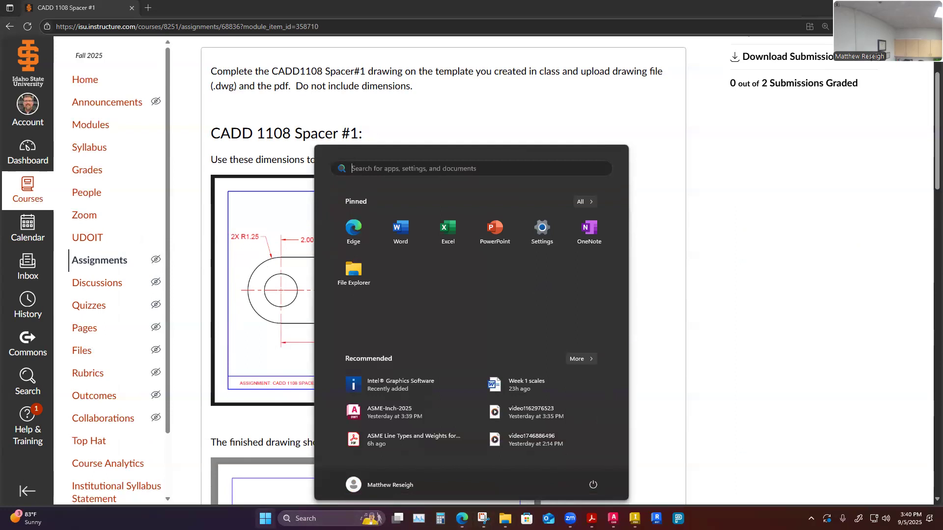
pyautogui.write('sni')
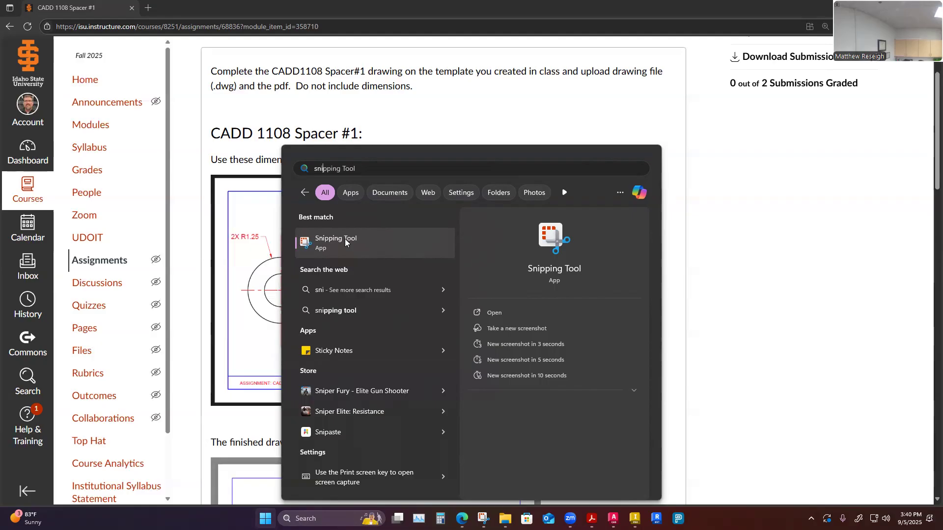
pyautogui.click(373, 243)
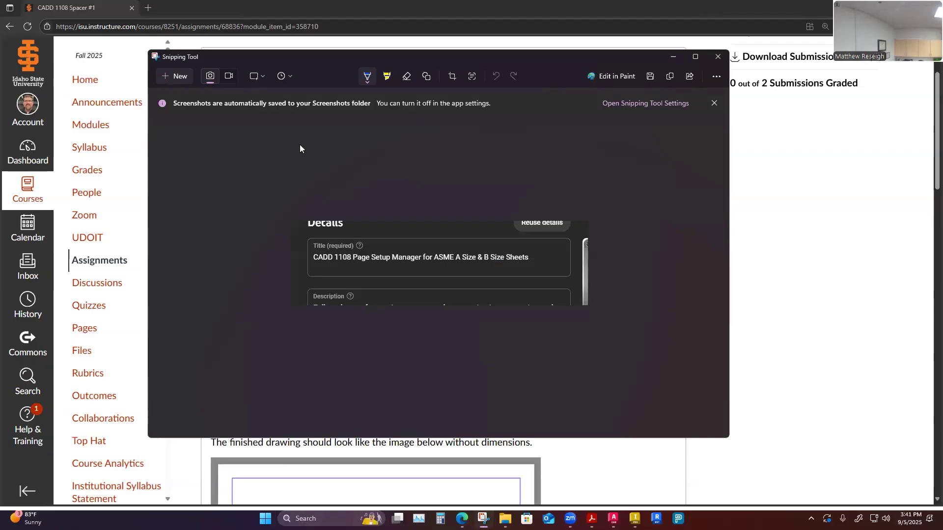
pyautogui.click(169, 76)
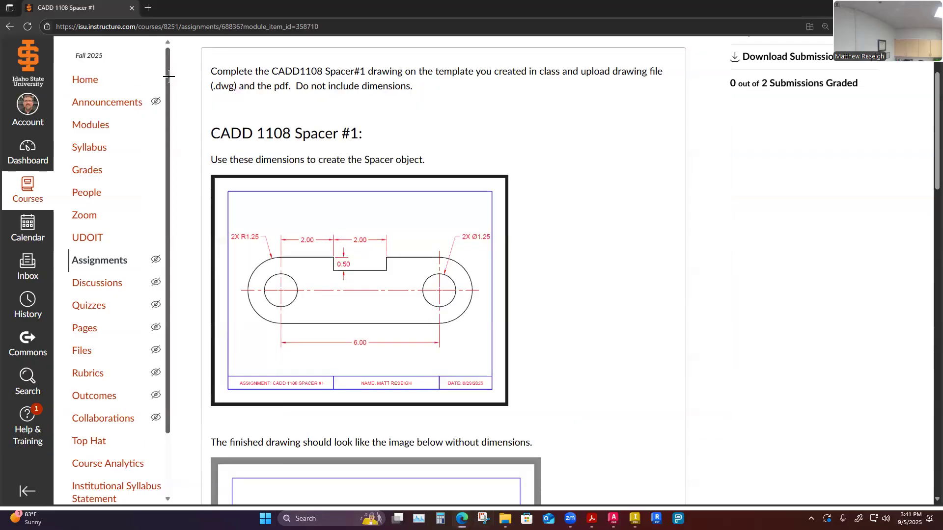
pyautogui.moveTo(343, 376)
pyautogui.mouseDown()
pyautogui.moveTo(431, 406)
pyautogui.moveTo(526, 421)
pyautogui.mouseUp()
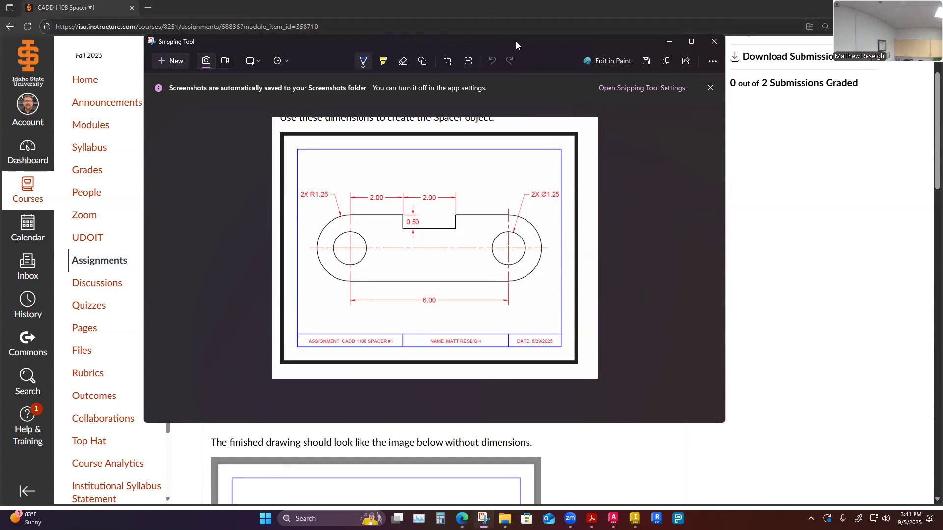
pyautogui.moveTo(515, 43); pyautogui.dragTo(0, 98)
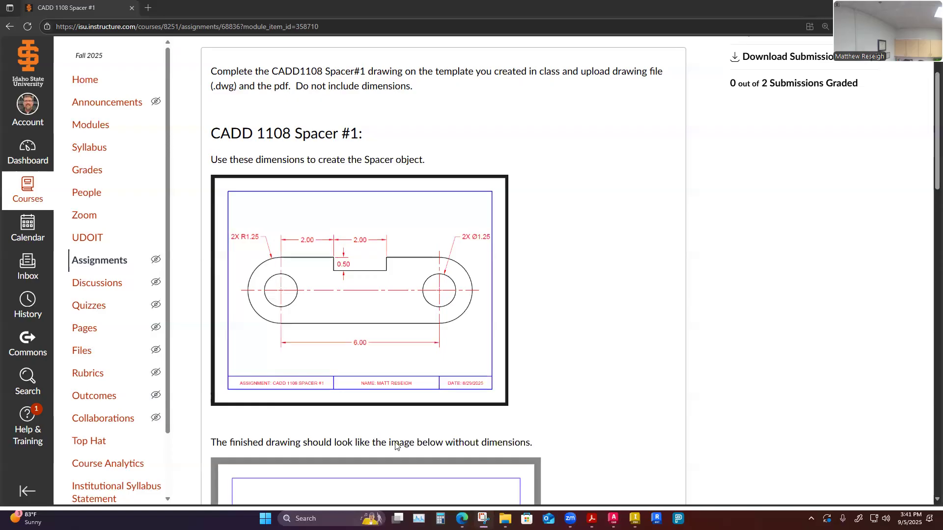
pyautogui.scroll(-5, 280, 289)
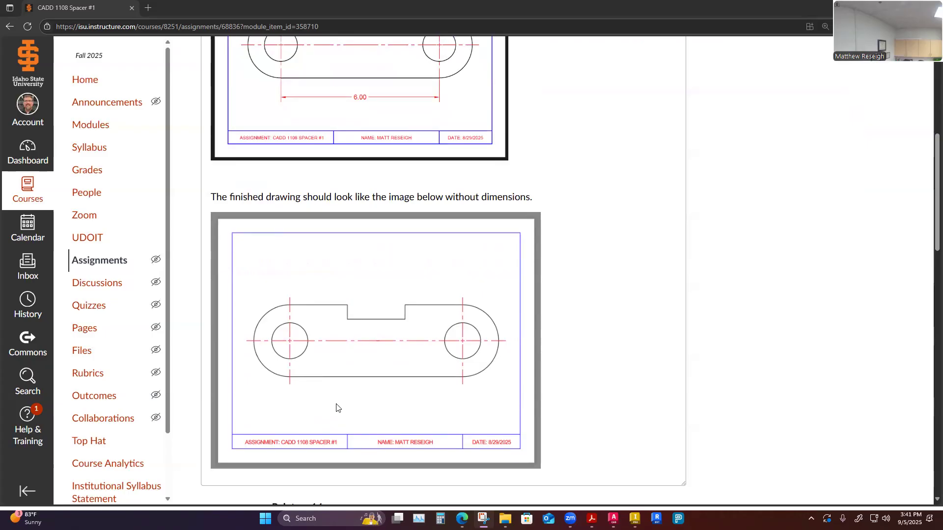
pyautogui.scroll(4, 336, 408)
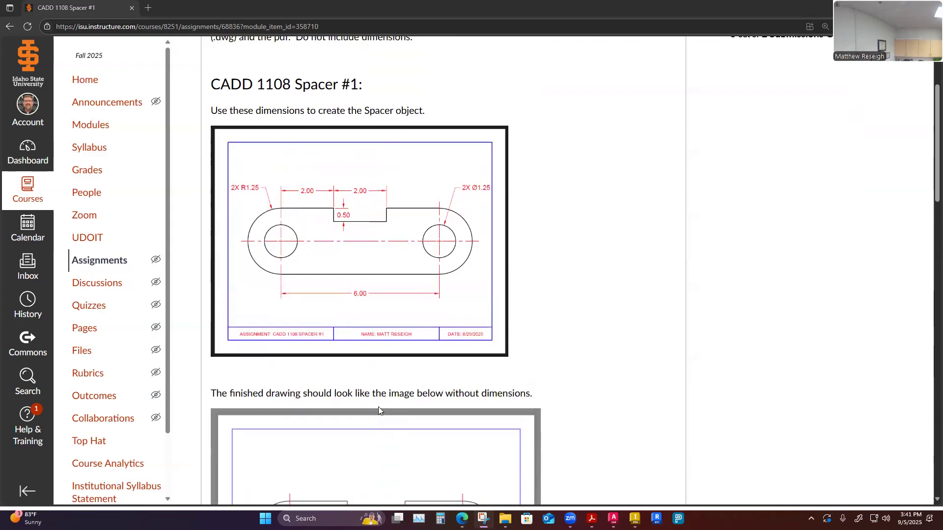
pyautogui.scroll(-2, 378, 410)
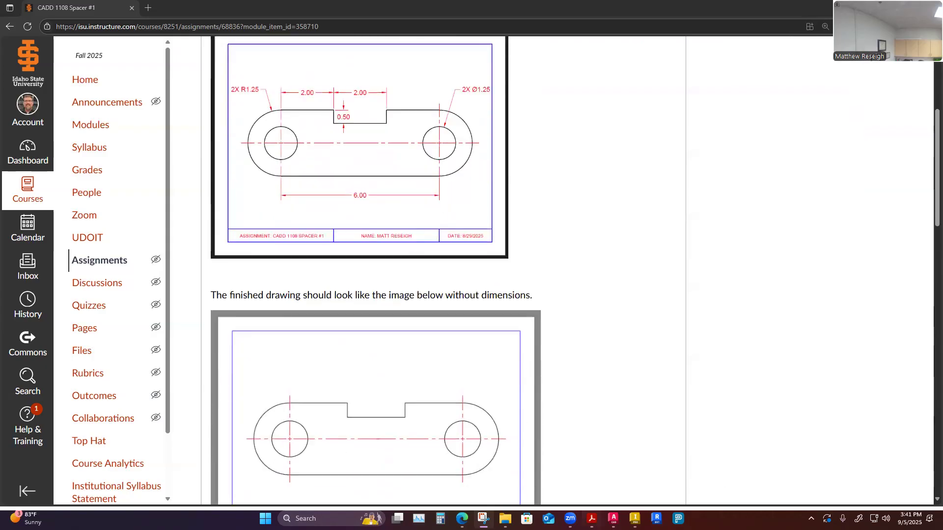
# Switch to AutoCAD and open the template ASME-Inch-2025-InClass from the 0-General folder of ISU CADD's CADD1108 folder.
pyautogui.click(613, 518)
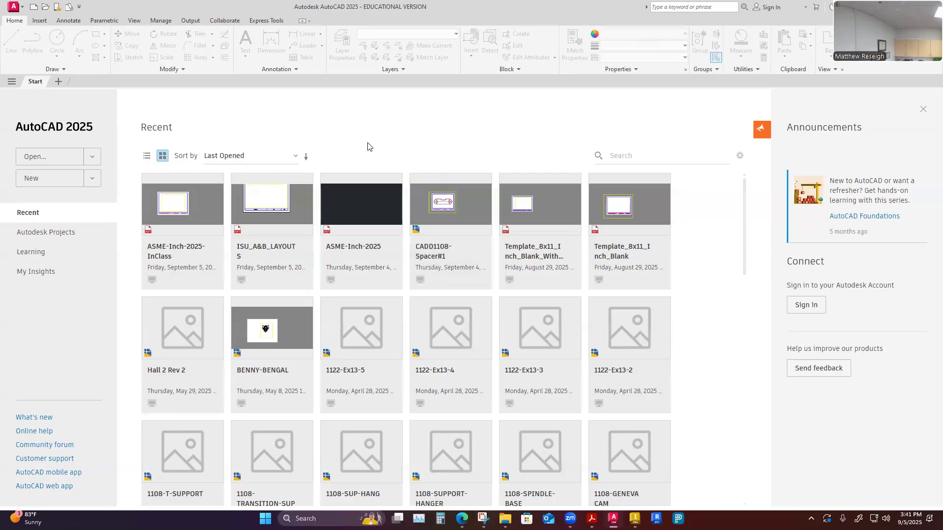
pyautogui.click(45, 8)
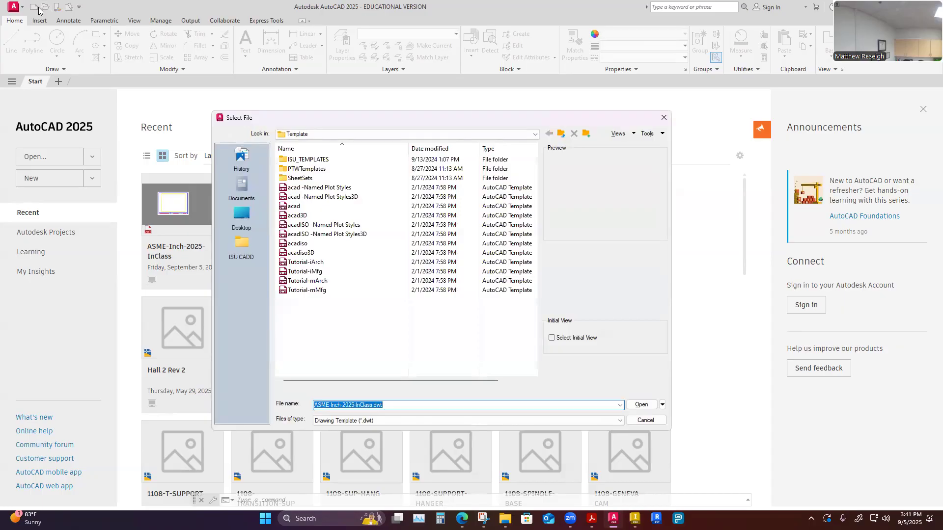
pyautogui.click(664, 118)
pyautogui.click(93, 157)
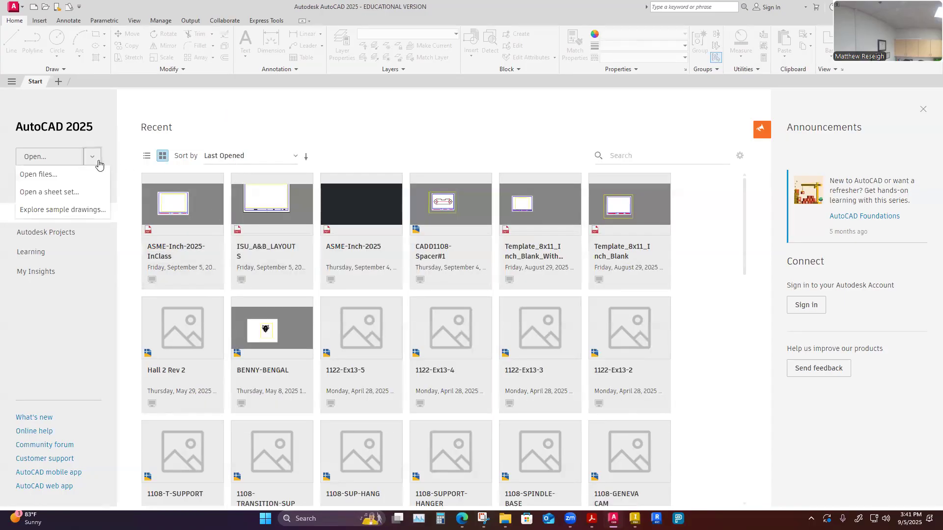
pyautogui.click(36, 179)
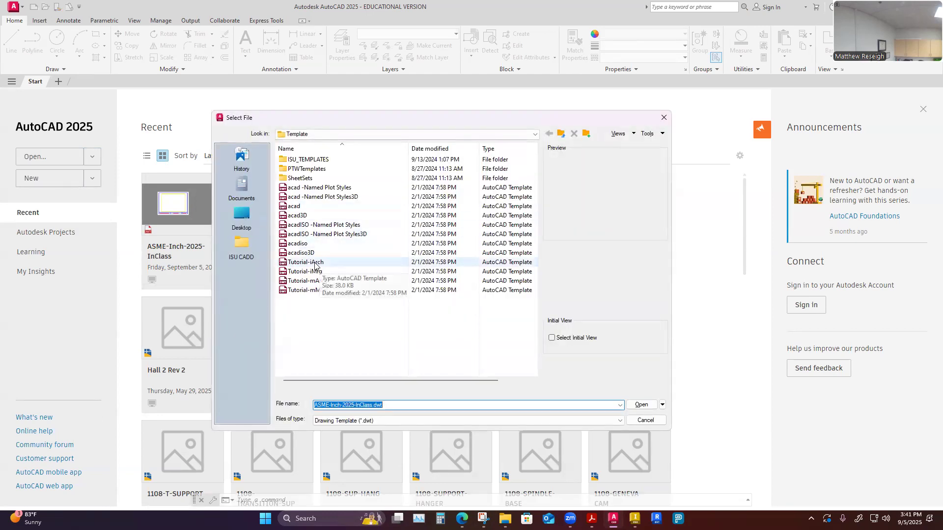
pyautogui.click(241, 248)
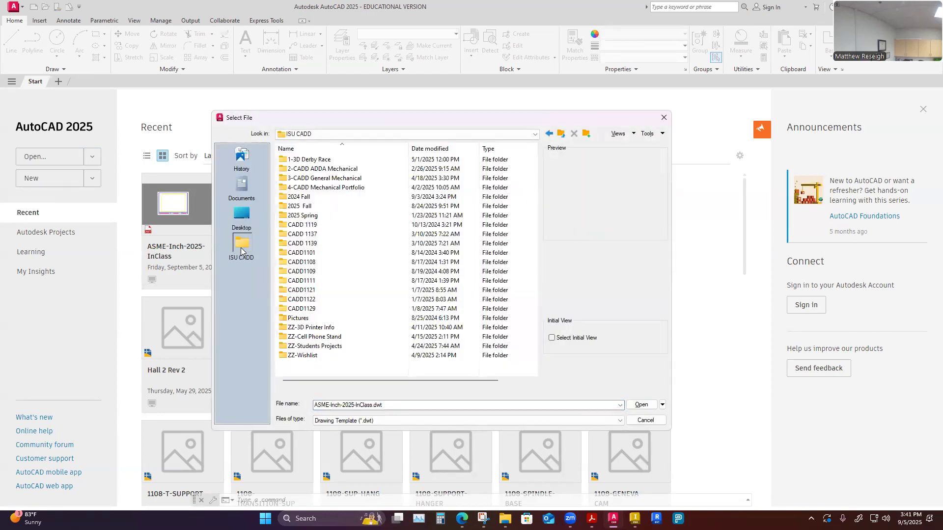
pyautogui.doubleClick(314, 263)
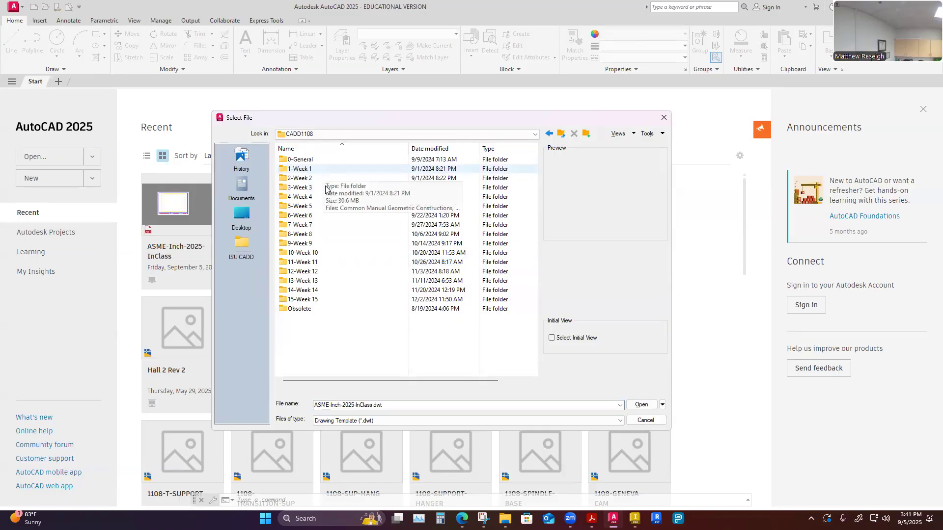
pyautogui.doubleClick(313, 161)
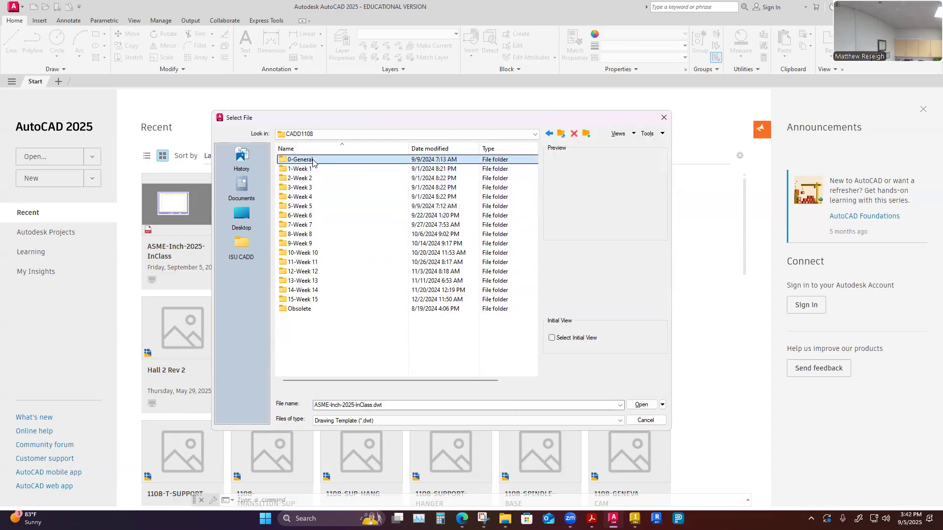
pyautogui.click(324, 178)
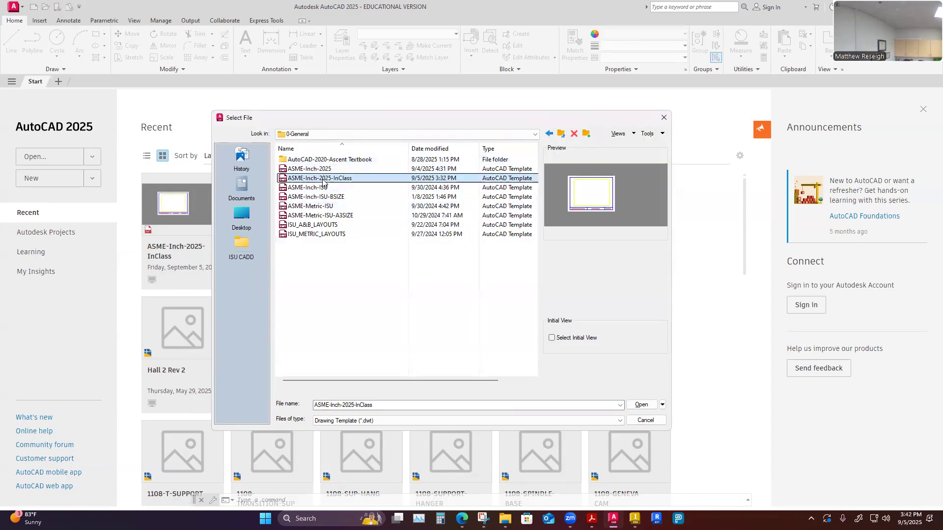
pyautogui.click(640, 404)
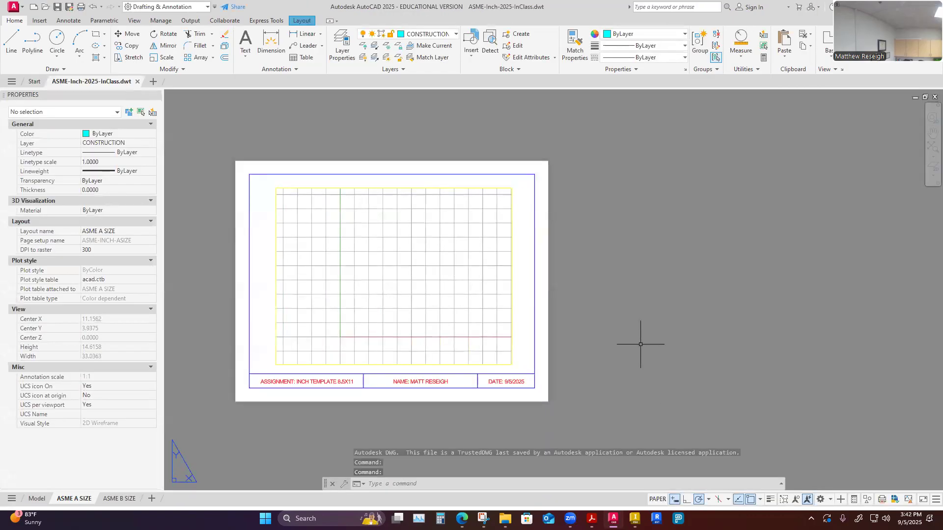
# Check the template's ASME B SIZE layout and return to the ASME A SIZE layout.
pyautogui.scroll(-1, 632, 338)
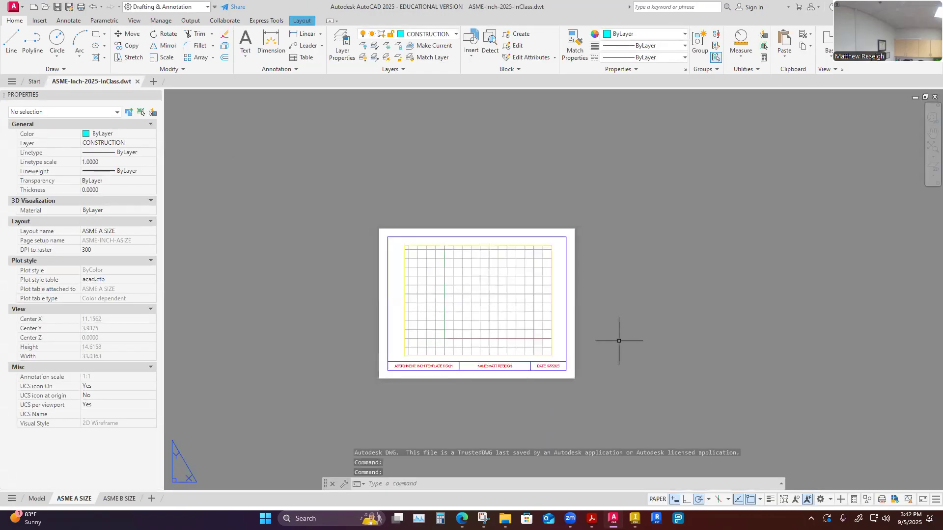
pyautogui.scroll(1, 446, 349)
pyautogui.click(119, 498)
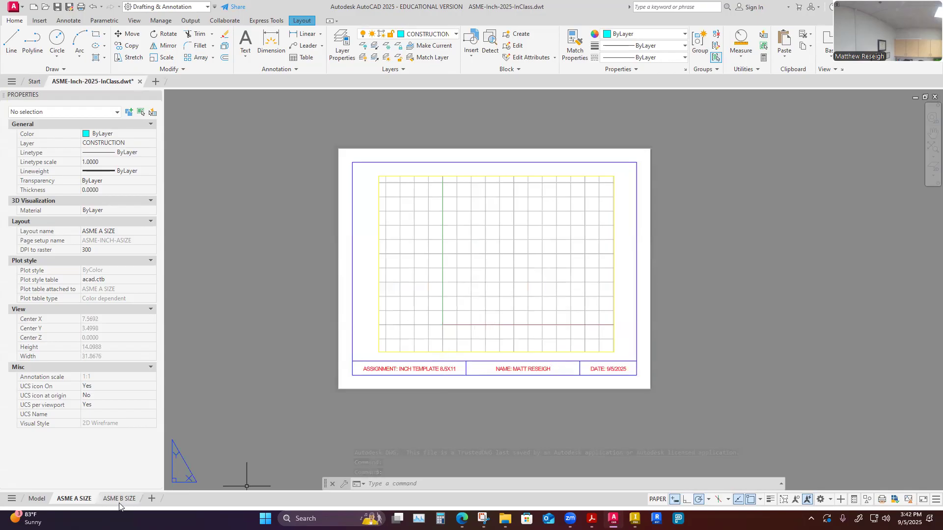
pyautogui.click(71, 498)
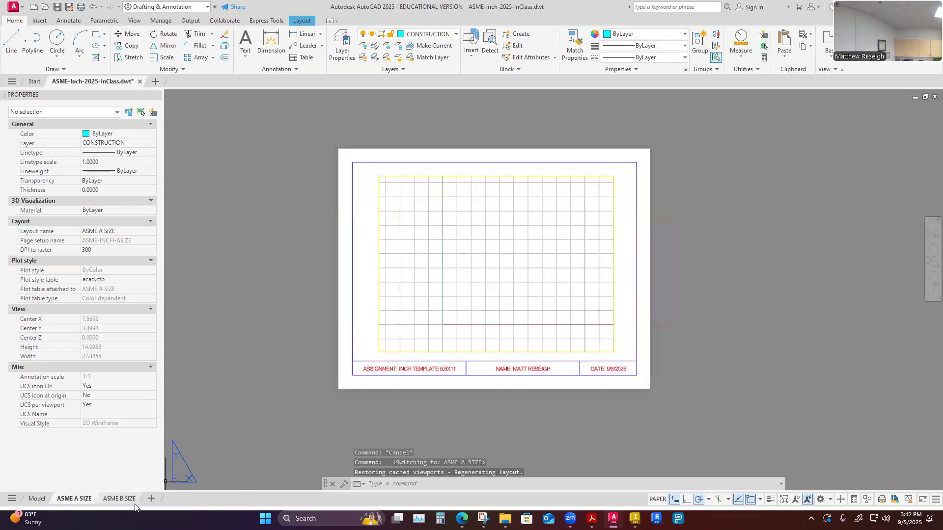
pyautogui.click(114, 499)
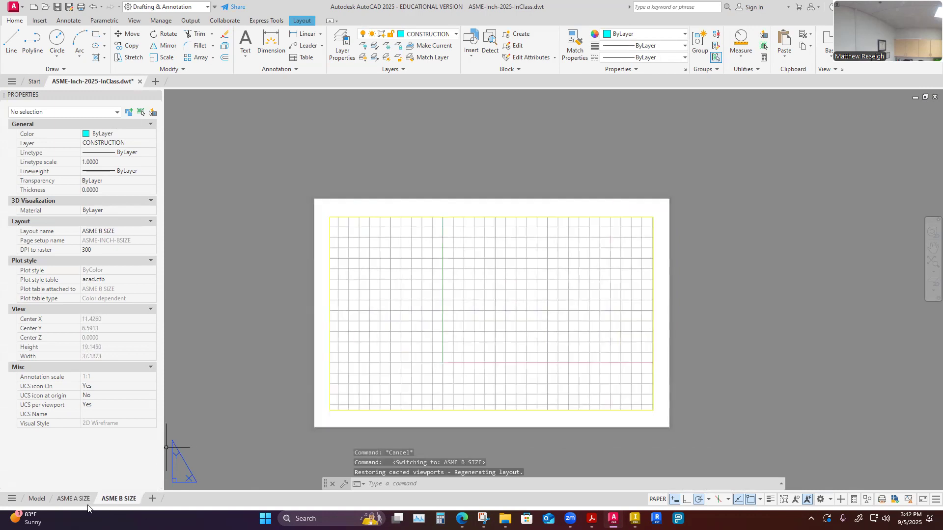
pyautogui.click(72, 498)
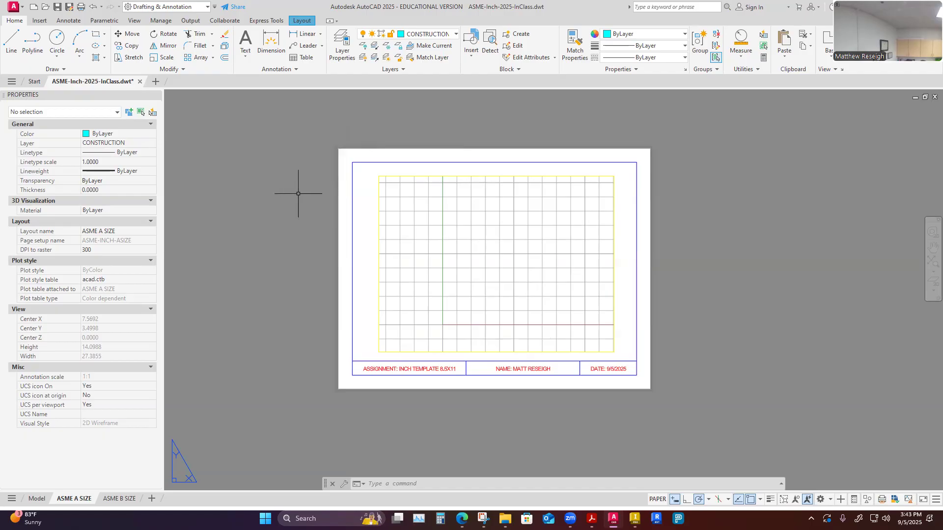
# Start a Save As in AutoCAD 2018 Drawing (*.dwg) format and choose ISU CADD's CADD1108 > 2-Week 2 folder.
pyautogui.click(69, 7)
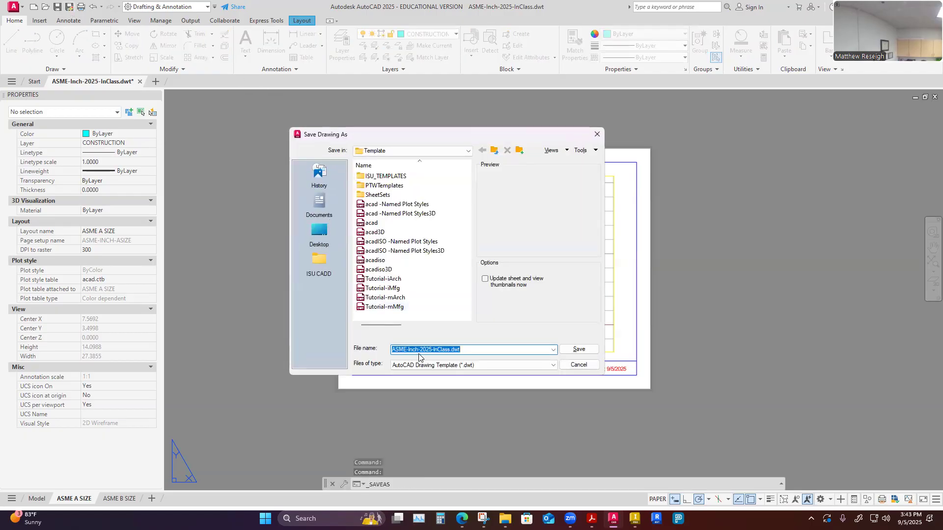
pyautogui.click(553, 366)
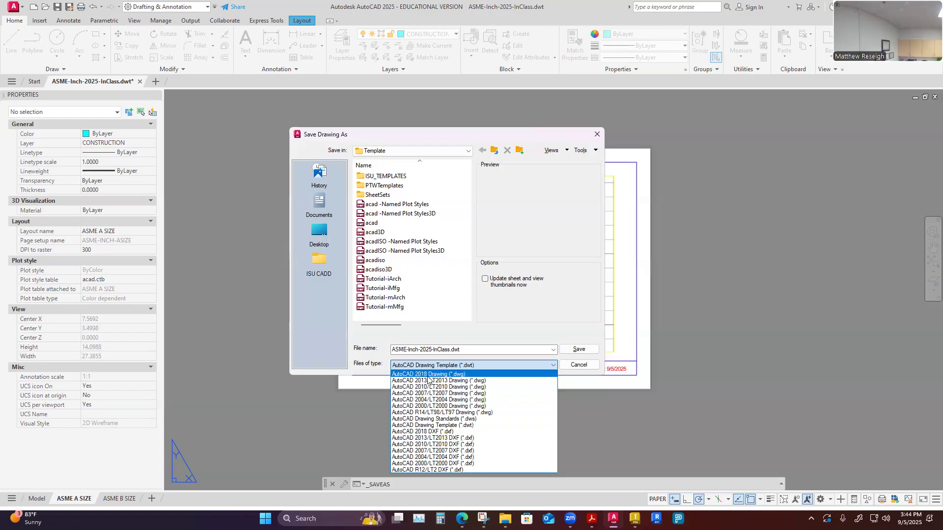
pyautogui.click(427, 375)
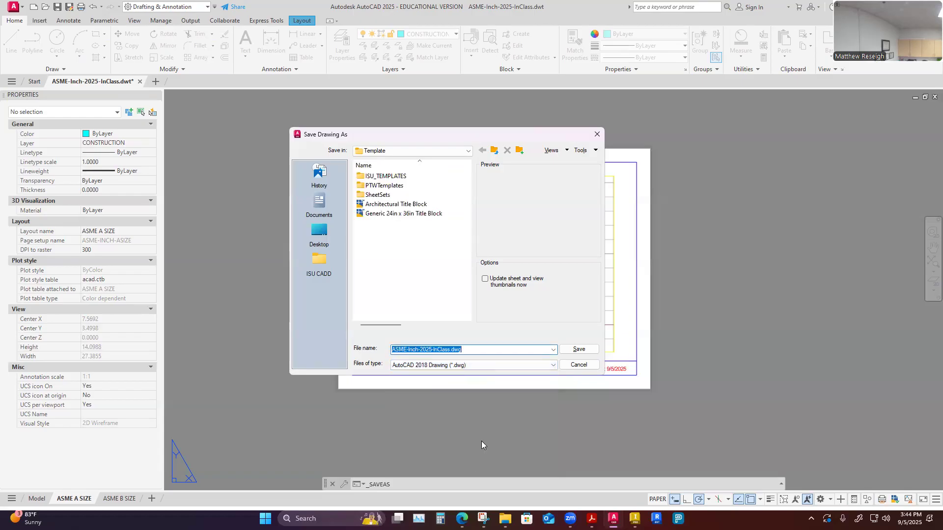
pyautogui.click(328, 262)
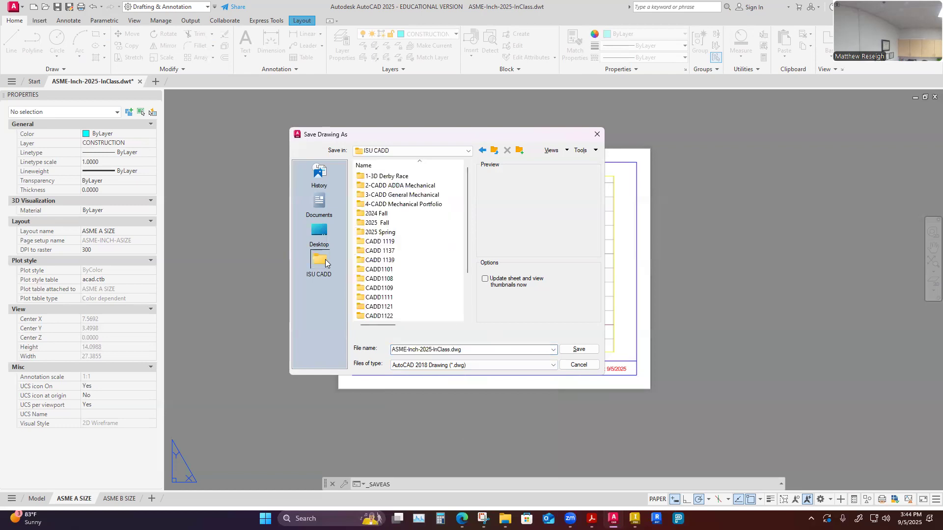
pyautogui.doubleClick(381, 278)
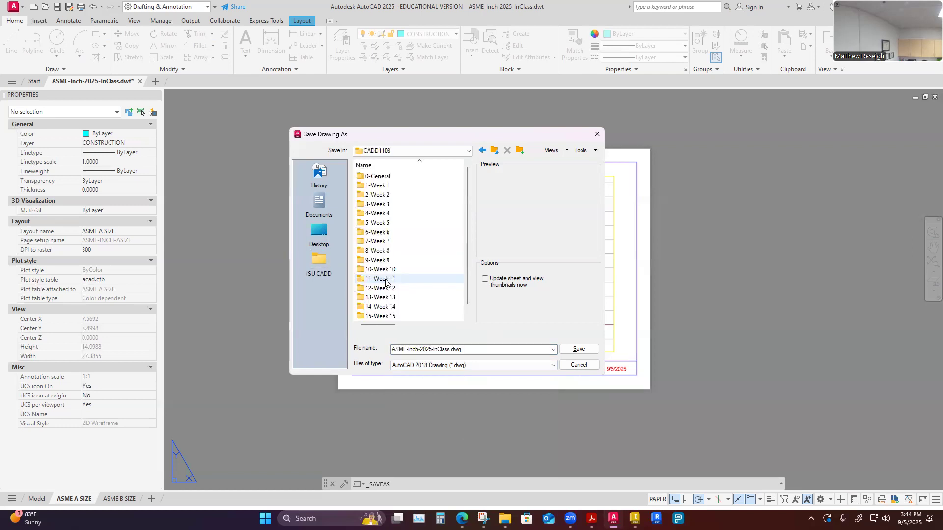
pyautogui.doubleClick(384, 194)
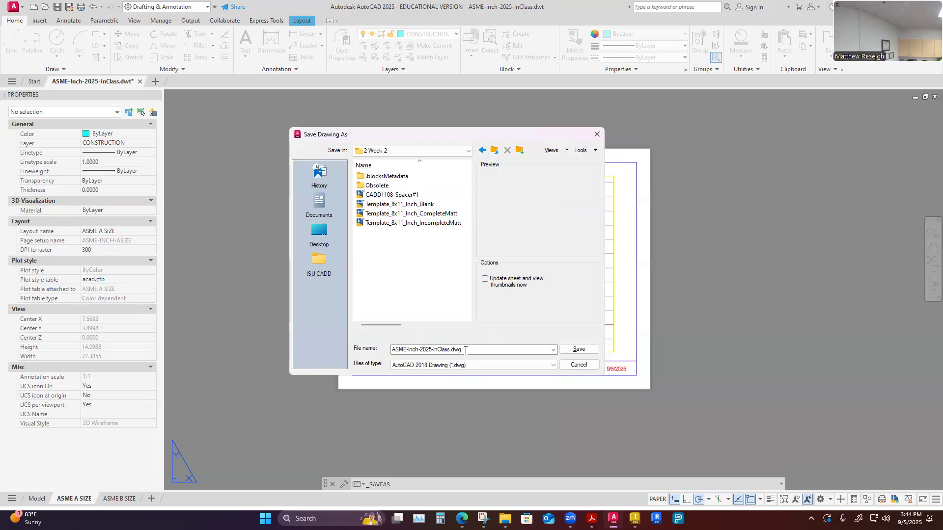
# Name the drawing CADD1108-Spacer#1-InClass and save it in the 2-Week 2 folder.
pyautogui.moveTo(464, 350); pyautogui.dragTo(389, 350)
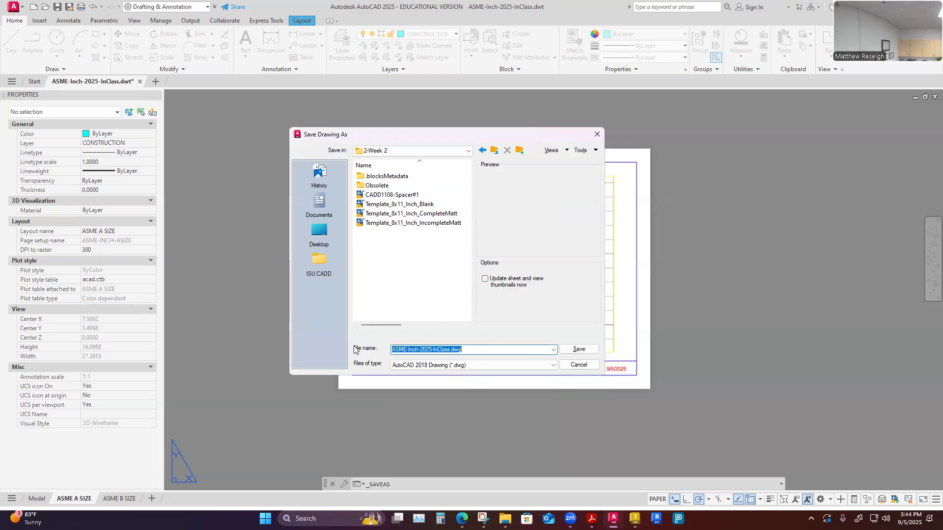
pyautogui.write('ca')
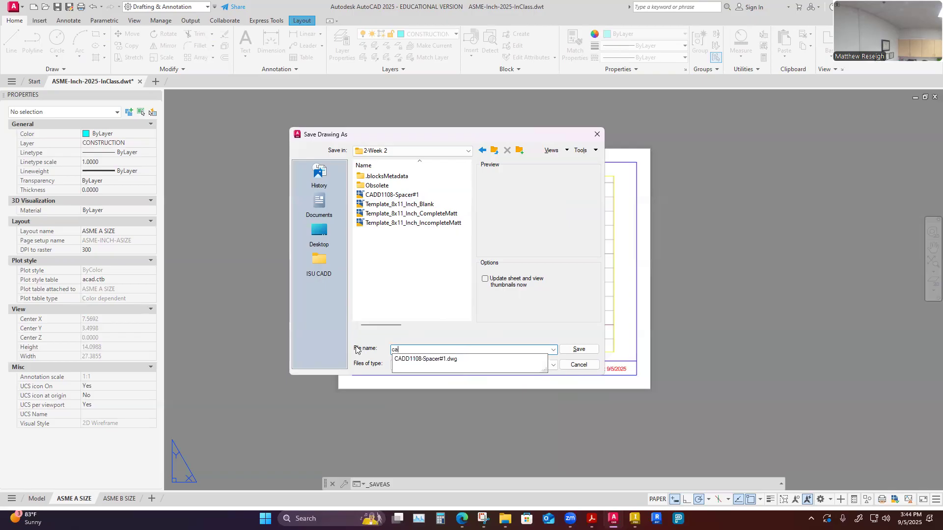
pyautogui.doubleClick(429, 364)
pyautogui.click(460, 350)
pyautogui.click(460, 350)
pyautogui.doubleClick(460, 350)
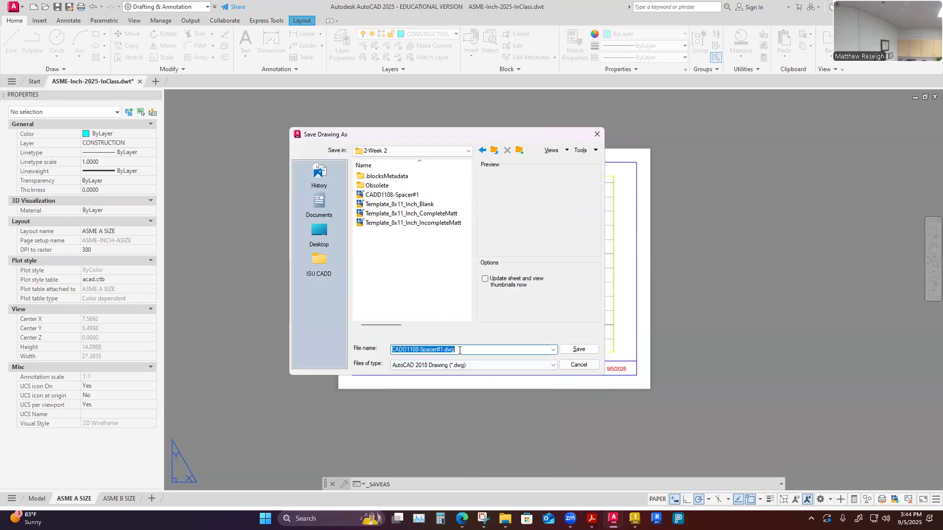
pyautogui.click(459, 350)
pyautogui.press('BackSpace')
pyautogui.press('BackSpace')
pyautogui.press('BackSpace')
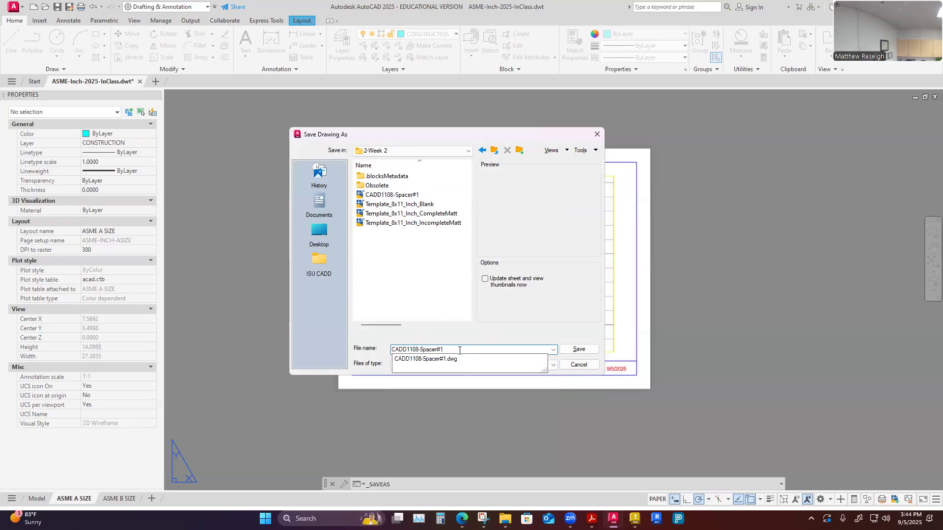
pyautogui.write('-InClass')
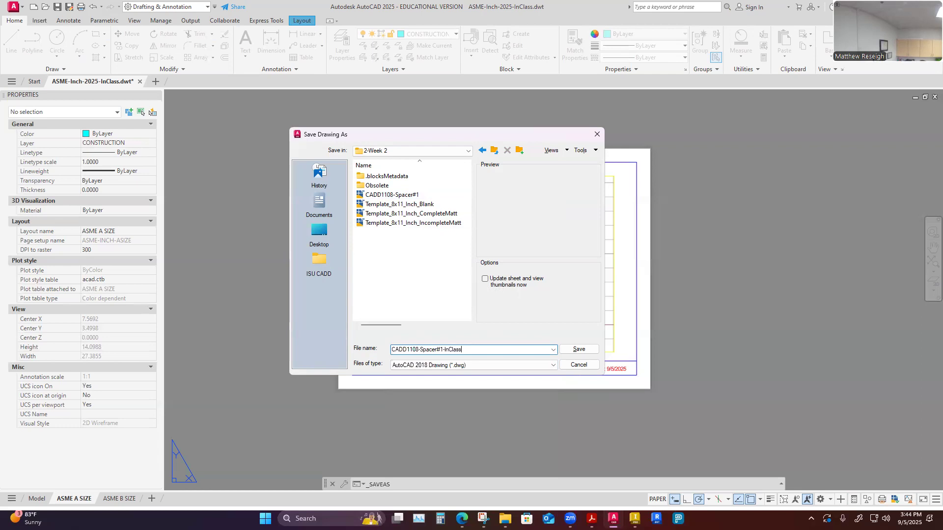
pyautogui.click(580, 350)
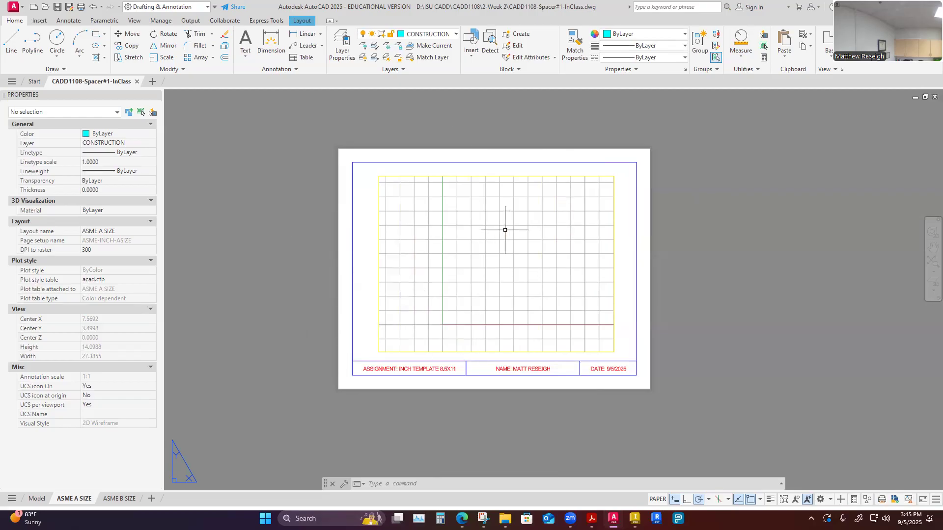
# Switch to model space and review the spacer's dimensions in the Snipping Tool capture, returning to AutoCAD.
pyautogui.click(37, 498)
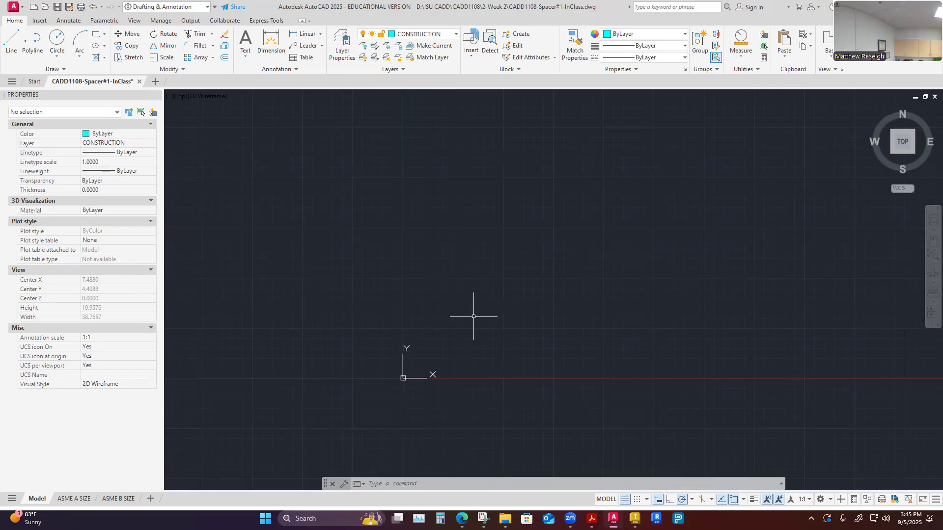
pyautogui.scroll(-4, 427, 327)
pyautogui.scroll(2, 708, 204)
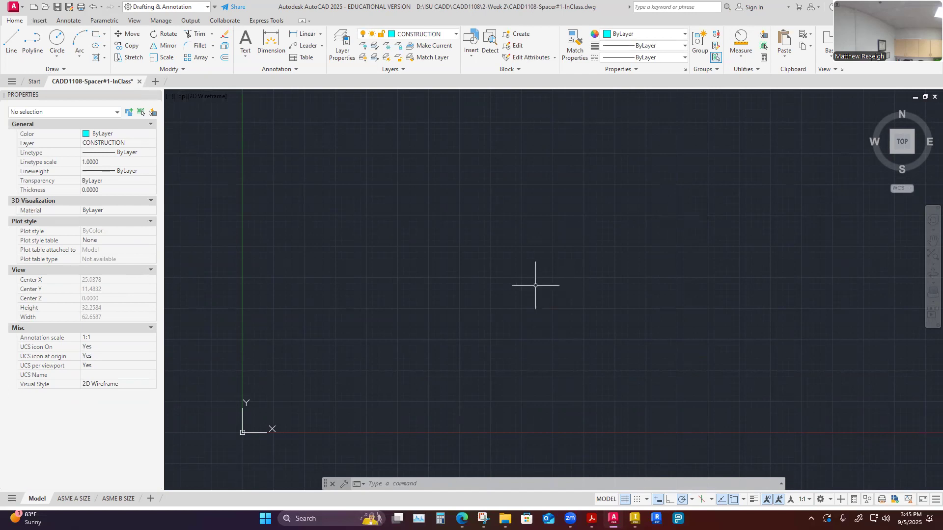
pyautogui.scroll(6, 248, 441)
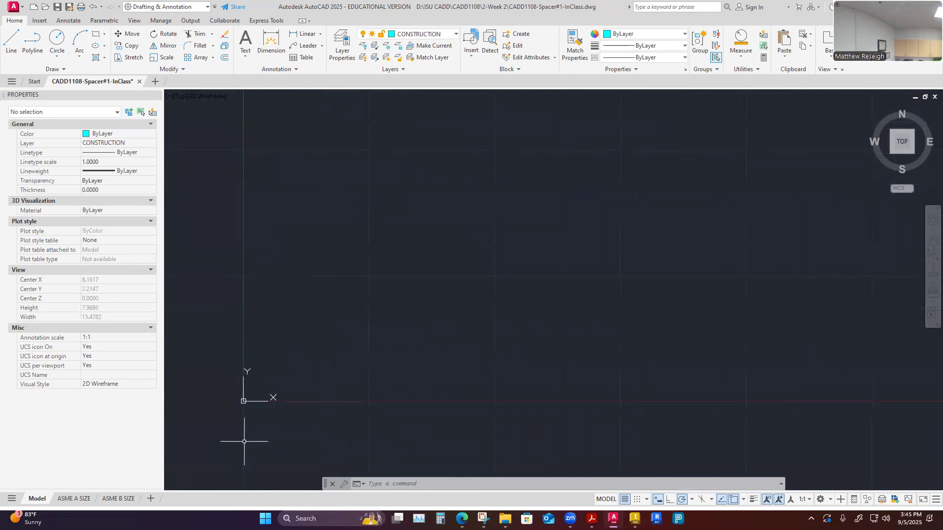
pyautogui.scroll(-2, 436, 277)
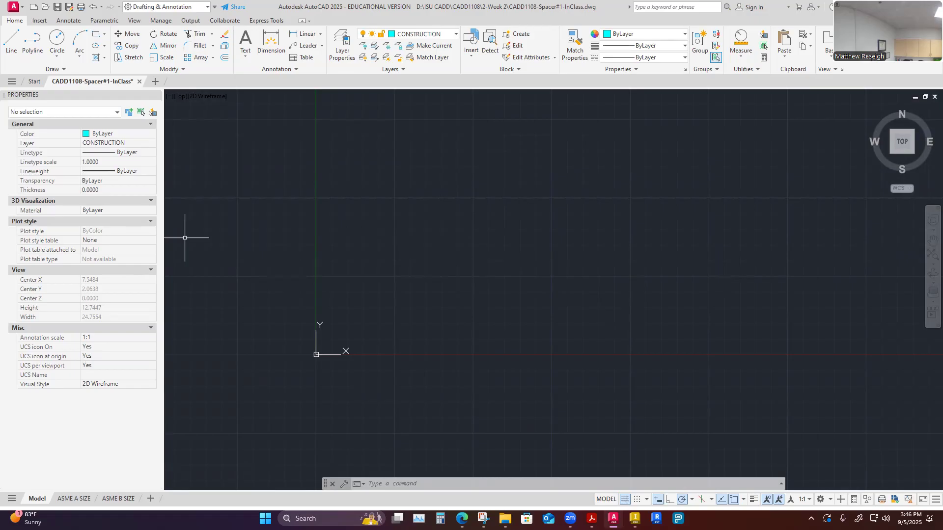
pyautogui.click(483, 518)
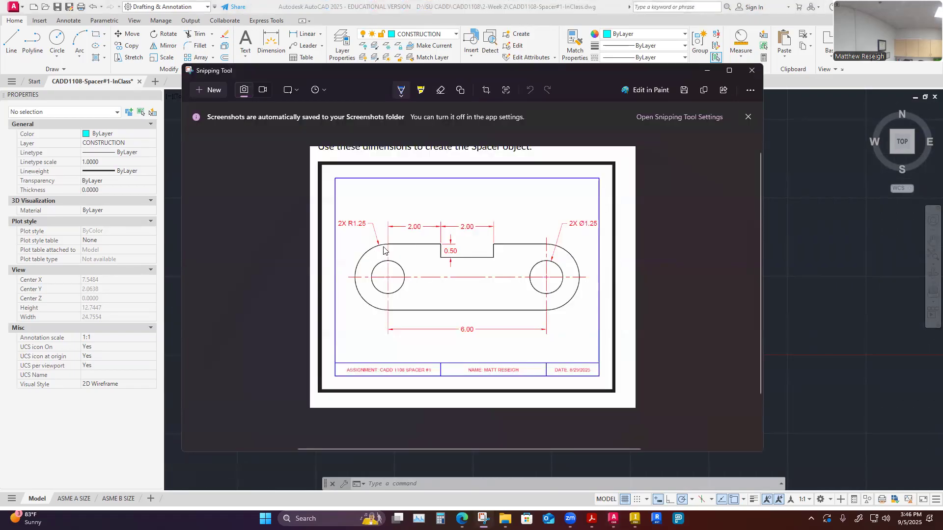
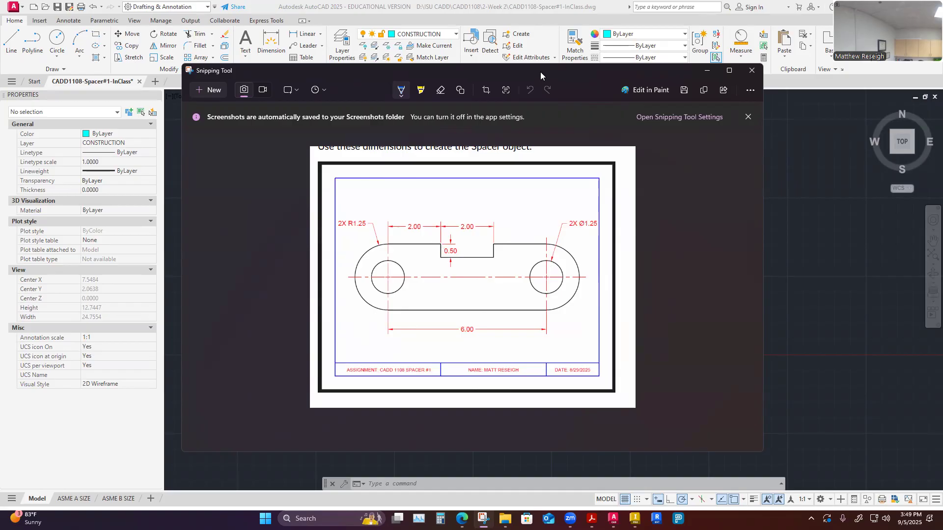
pyautogui.click(175, 306)
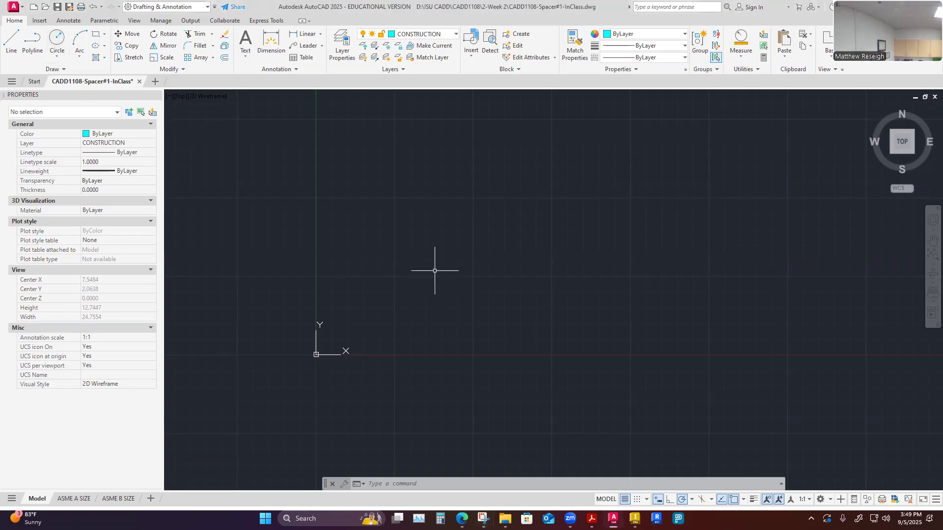
pyautogui.click(57, 39)
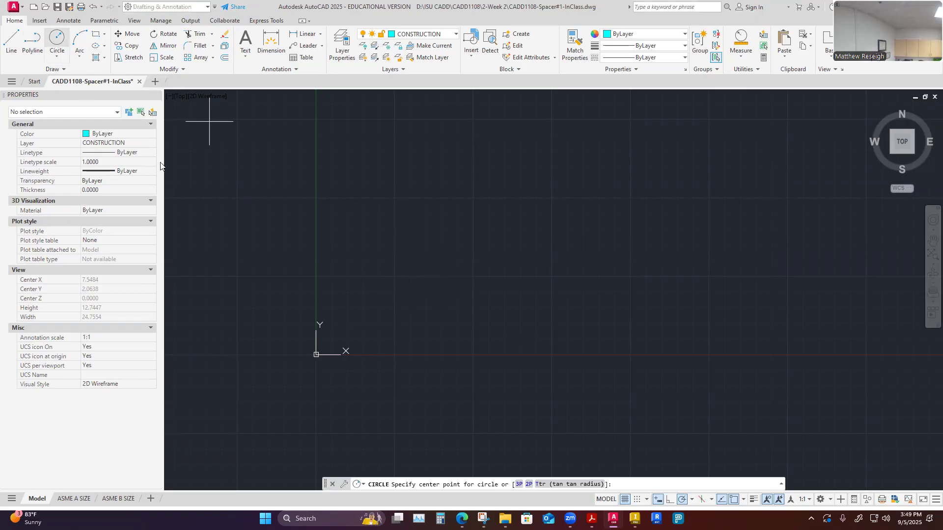
pyautogui.click(435, 235)
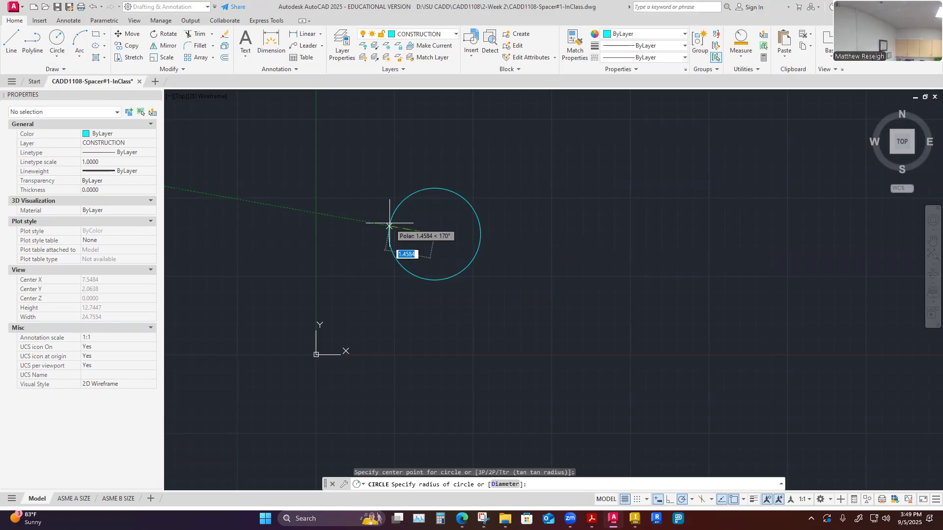
pyautogui.press('Escape')
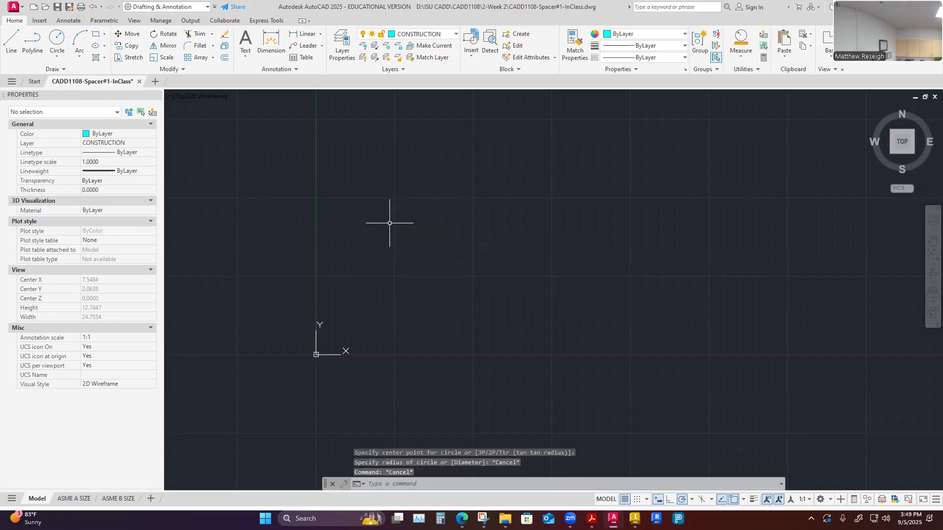
# Make VISIBLE-OBJECT the current layer and draw a circle of radius 1.25 centered at about (3.84, 3.53).
pyautogui.click(452, 36)
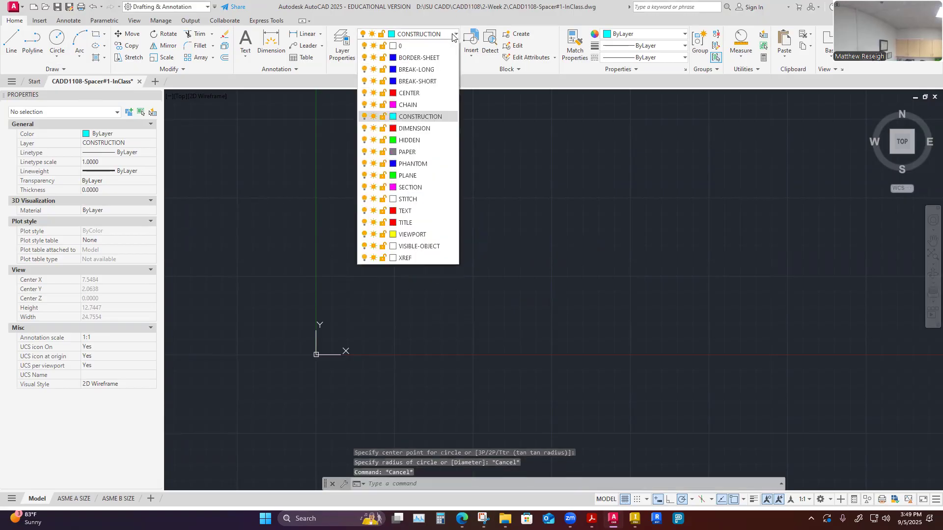
pyautogui.click(427, 247)
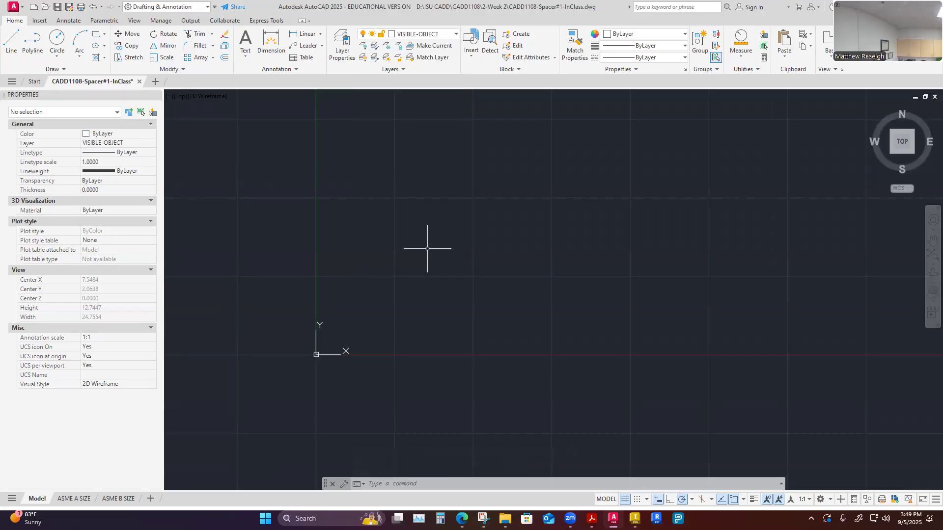
pyautogui.click(57, 39)
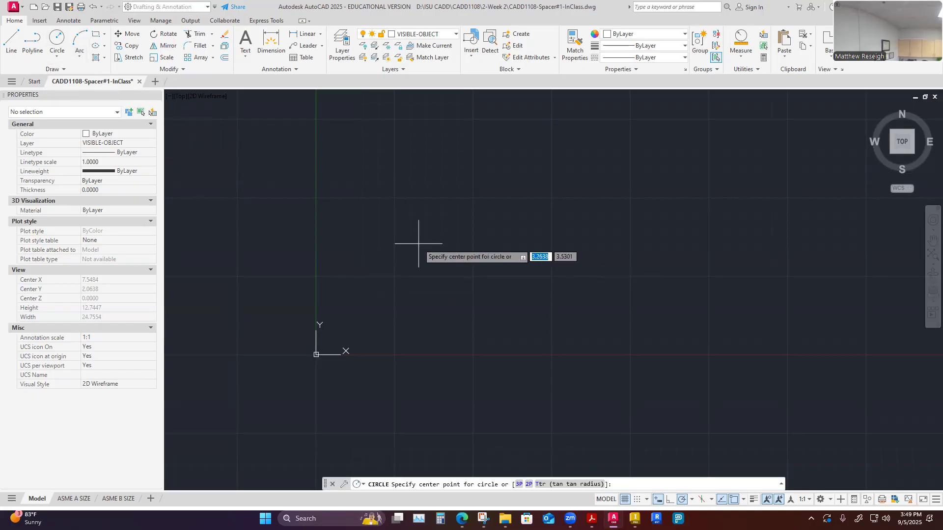
pyautogui.click(436, 243)
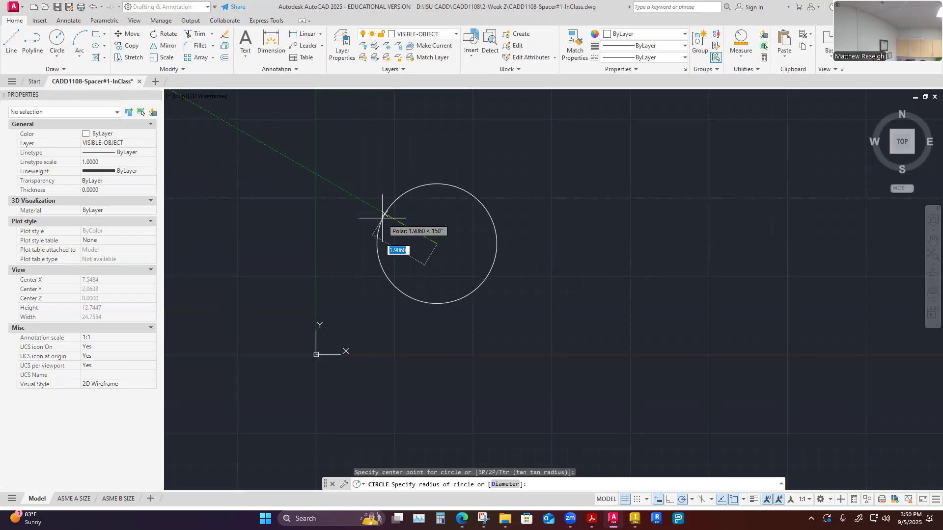
pyautogui.write('1.25')
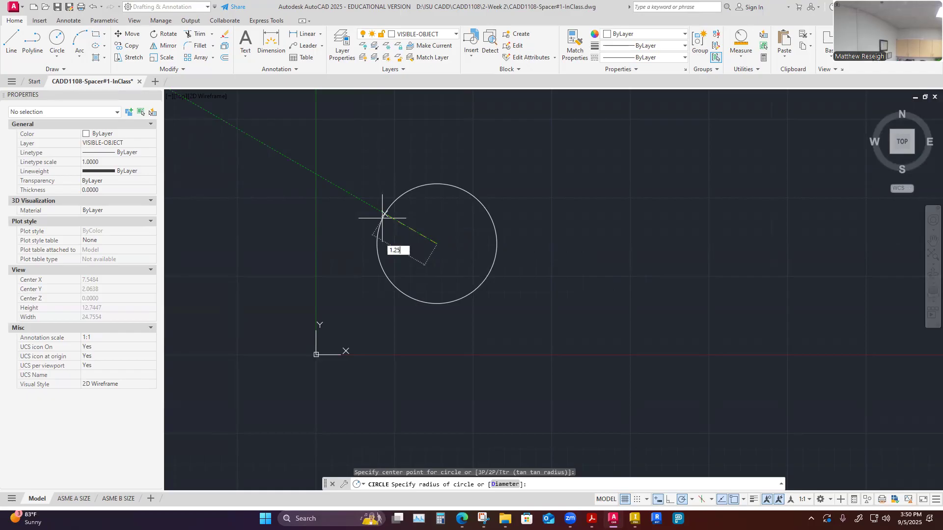
pyautogui.press('Return')
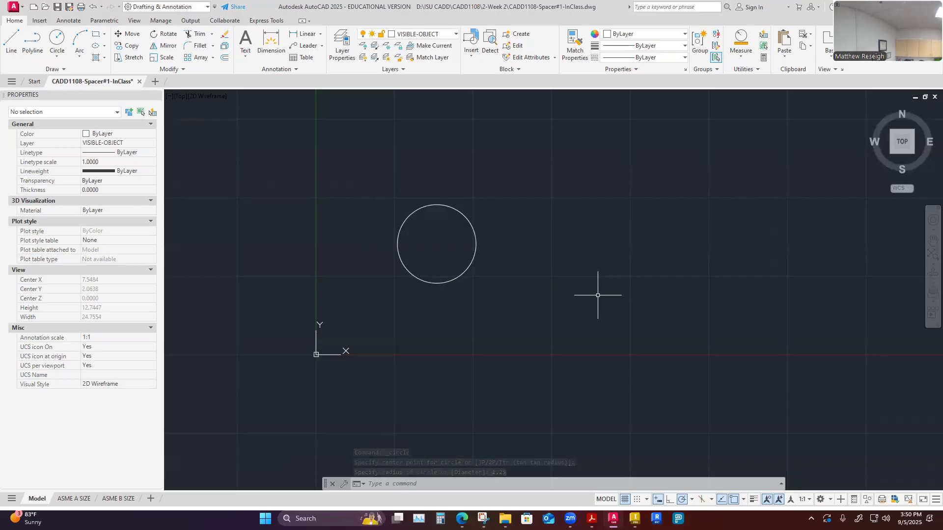
# Select the circle to examine its grips and geometry properties, and clear the selection.
pyautogui.press('Escape')
pyautogui.click(468, 270)
pyautogui.press('Escape')
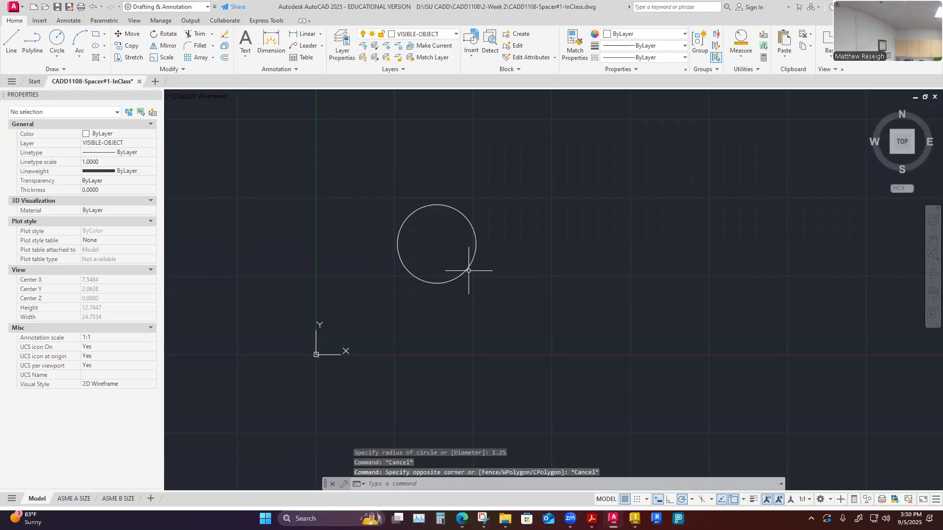
pyautogui.click(468, 270)
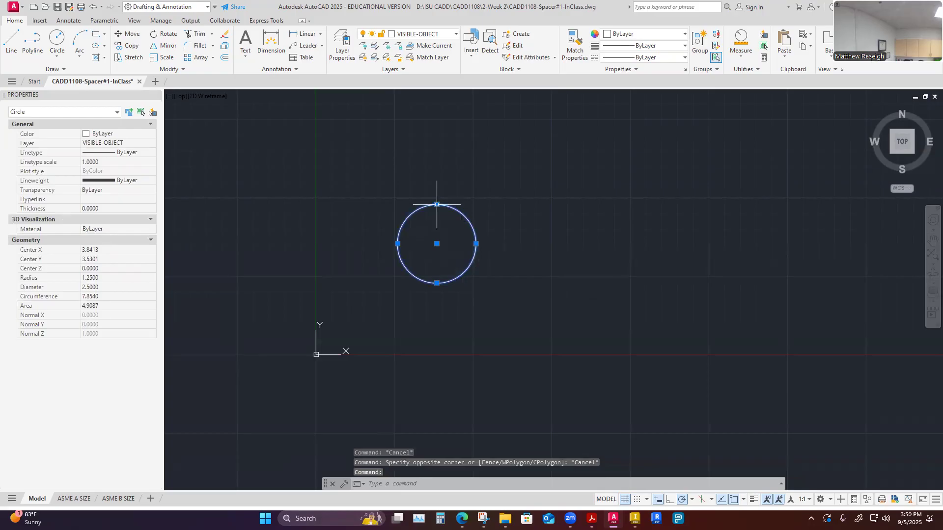
pyautogui.press('Escape')
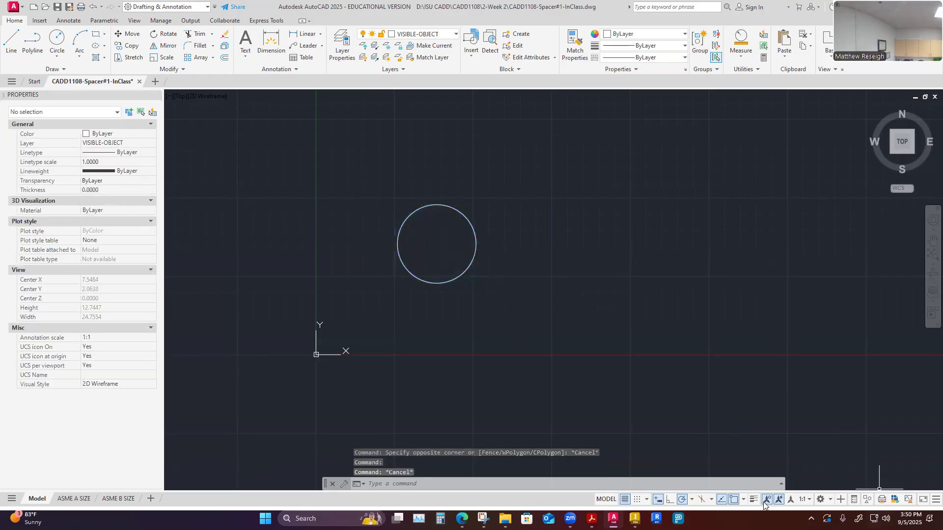
# Check which object snap modes are enabled, including Center, without changing them.
pyautogui.click(744, 500)
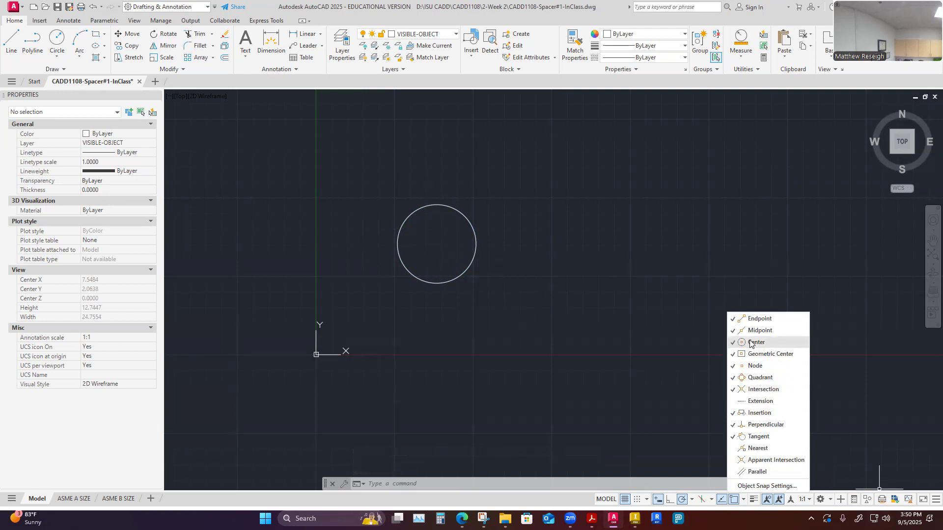
pyautogui.press('Escape')
pyautogui.press('Escape')
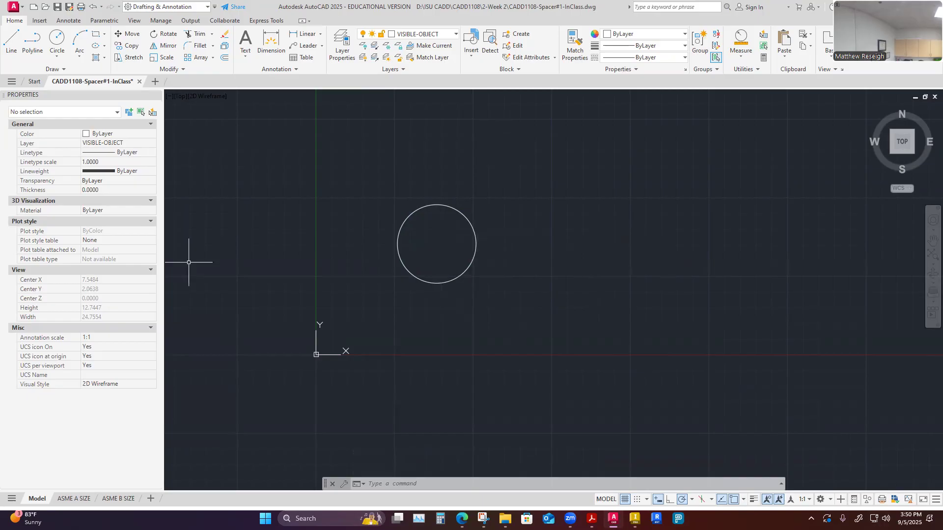
# Review the spacer's dimensions in the Snipping Tool capture, including the hole spacing, and return to the AutoCAD drawing.
pyautogui.hotkey('alt', 'Tab')
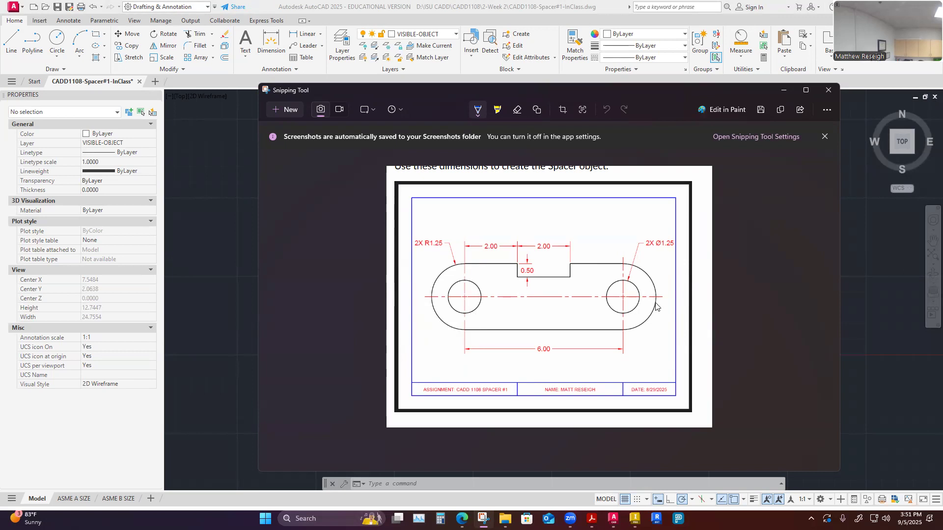
pyautogui.click(222, 388)
pyautogui.press('Escape')
pyautogui.press('Escape')
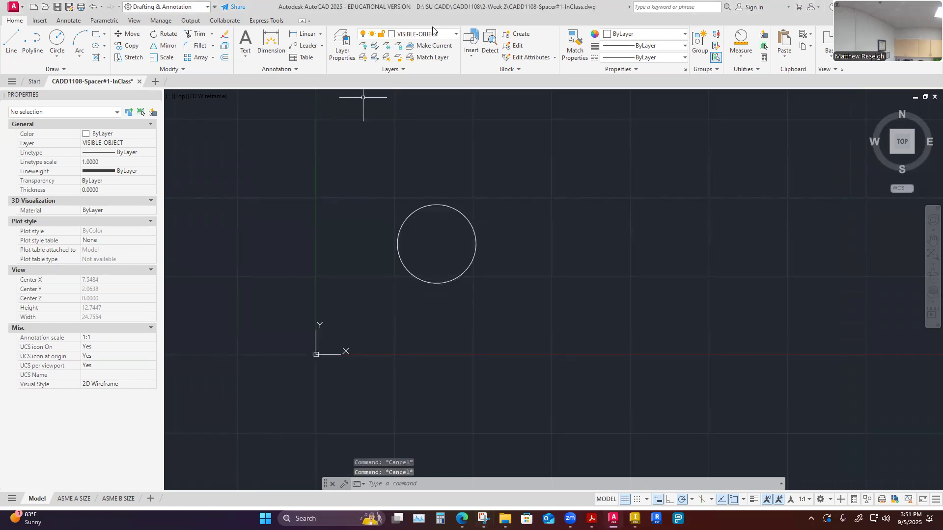
# Make CONSTRUCTION the current layer and draw a horizontal line 6 units long to the right from the circle's center.
pyautogui.click(455, 34)
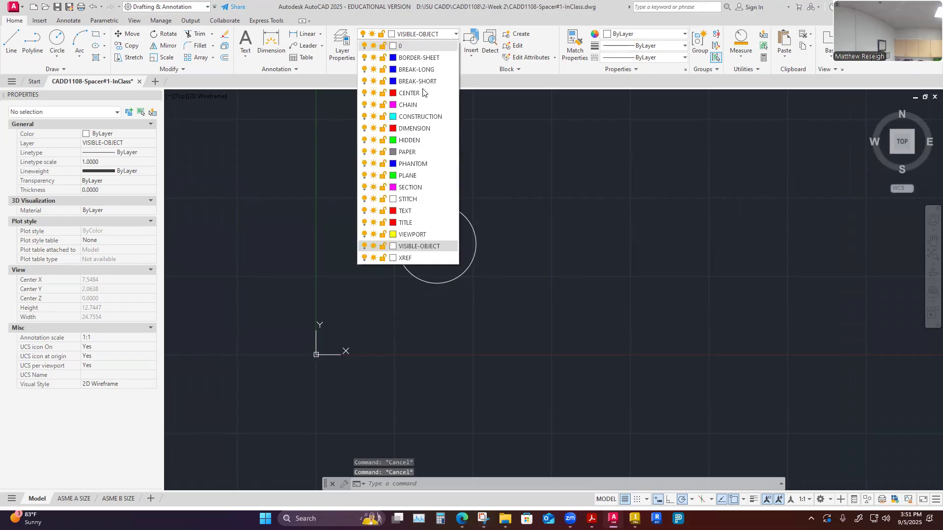
pyautogui.click(416, 118)
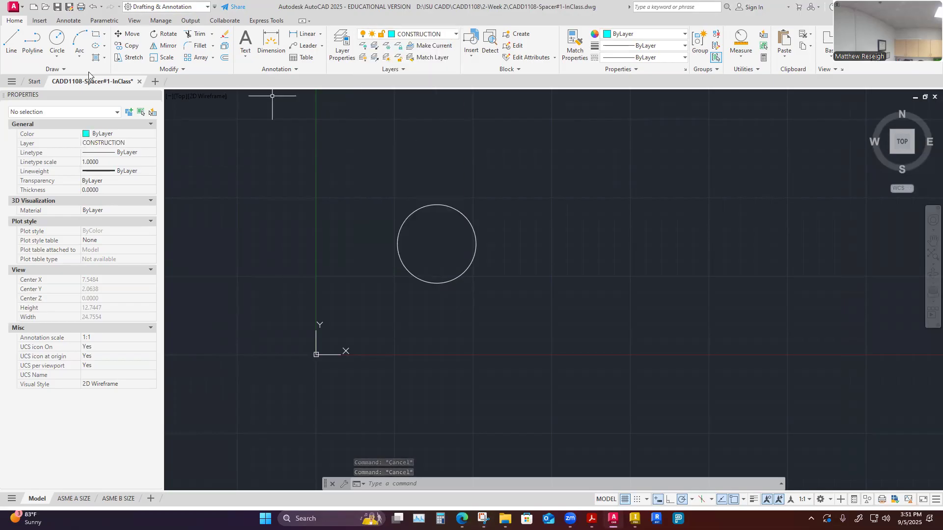
pyautogui.click(10, 45)
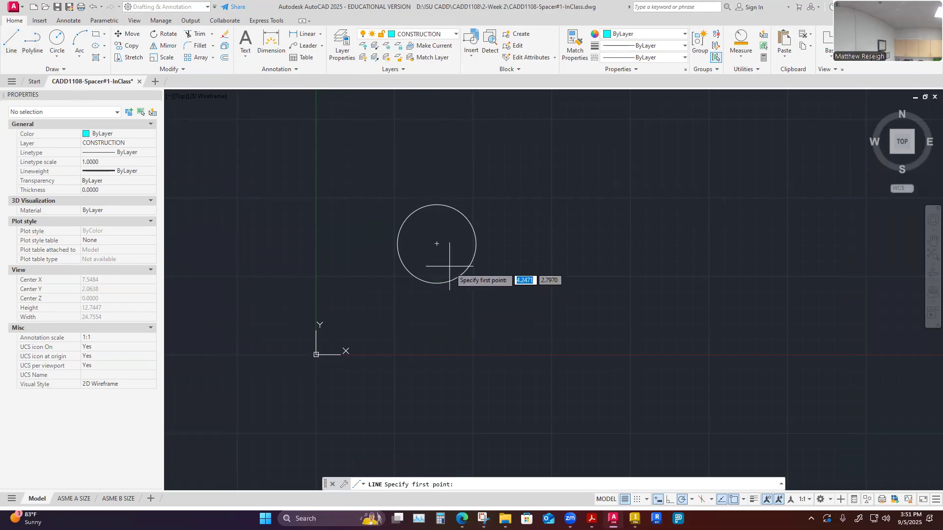
pyautogui.click(436, 244)
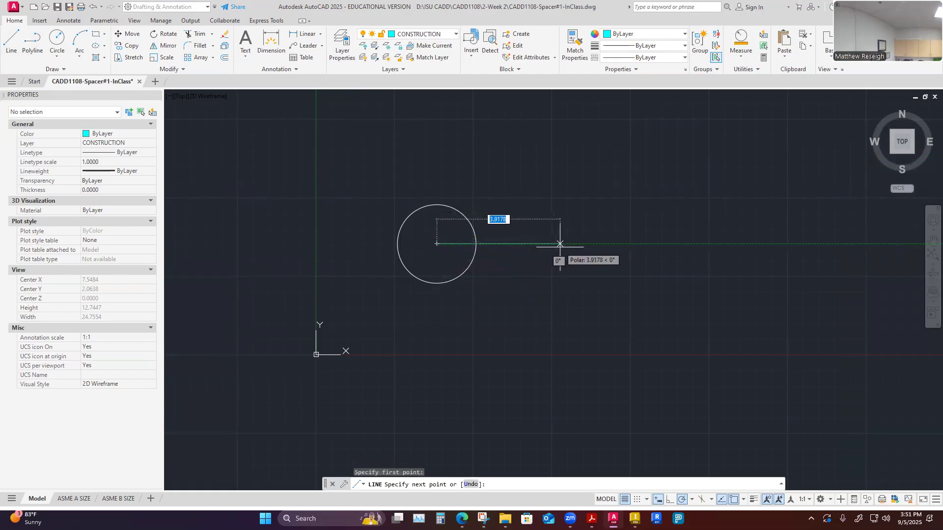
pyautogui.press('Return')
pyautogui.press('Escape')
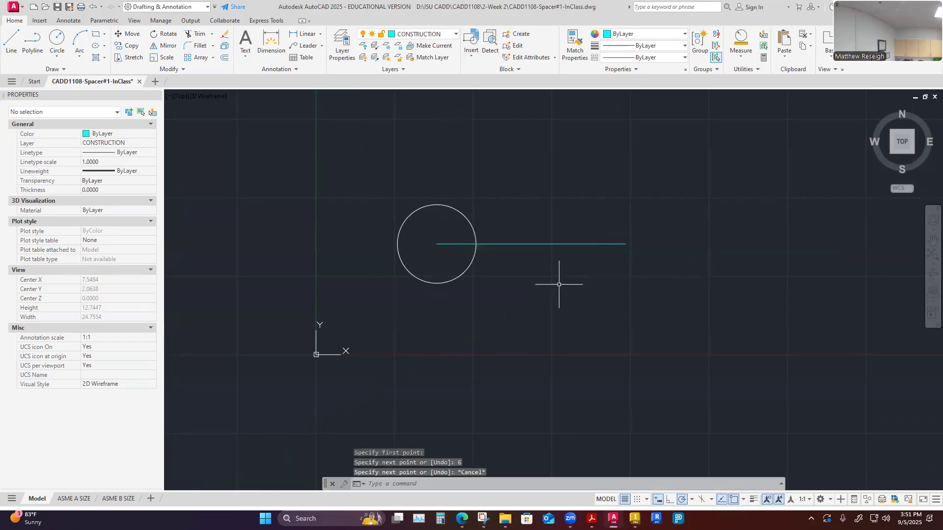
# Make VISIBLE-OBJECT the current layer.
pyautogui.scroll(-2, 579, 295)
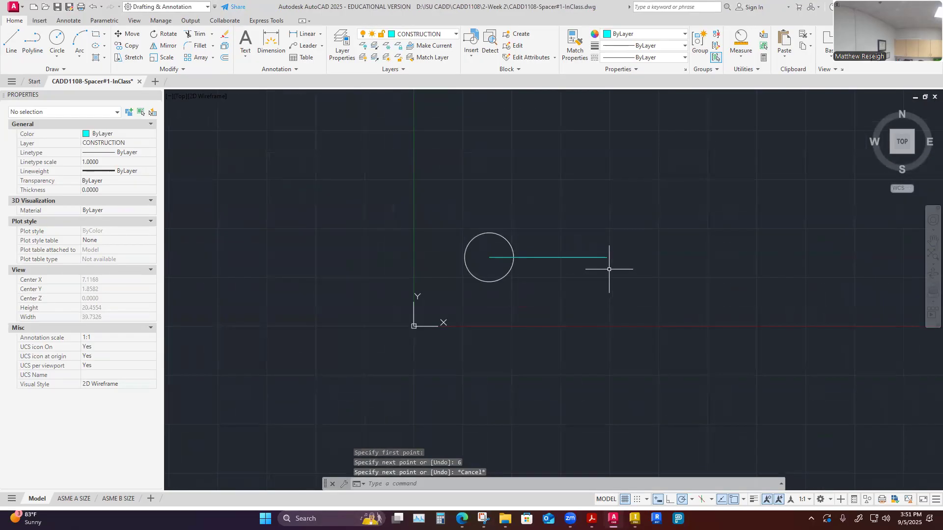
pyautogui.click(452, 38)
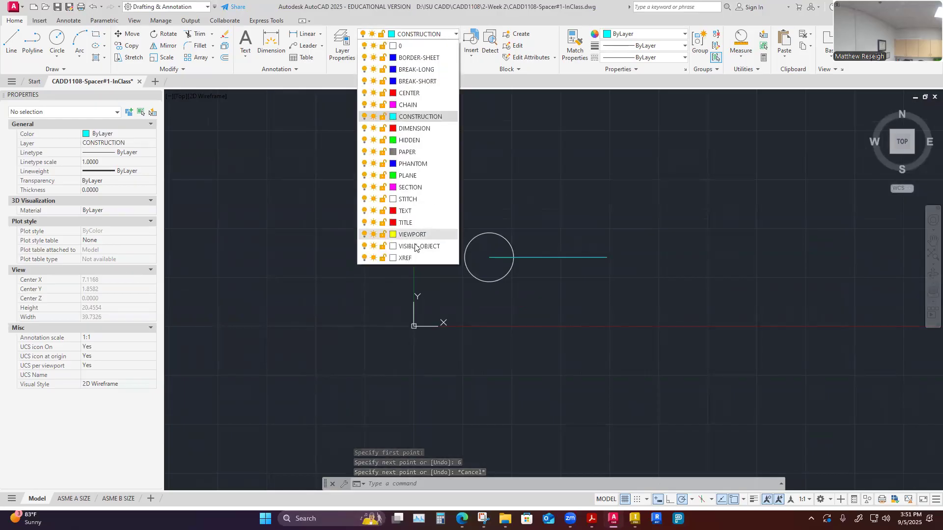
pyautogui.click(413, 252)
pyautogui.scroll(2, 535, 287)
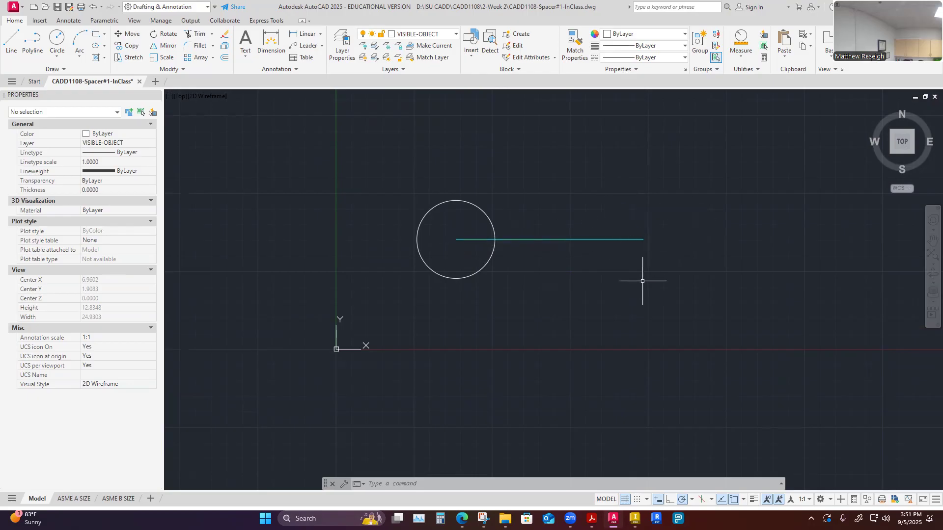
pyautogui.click(57, 39)
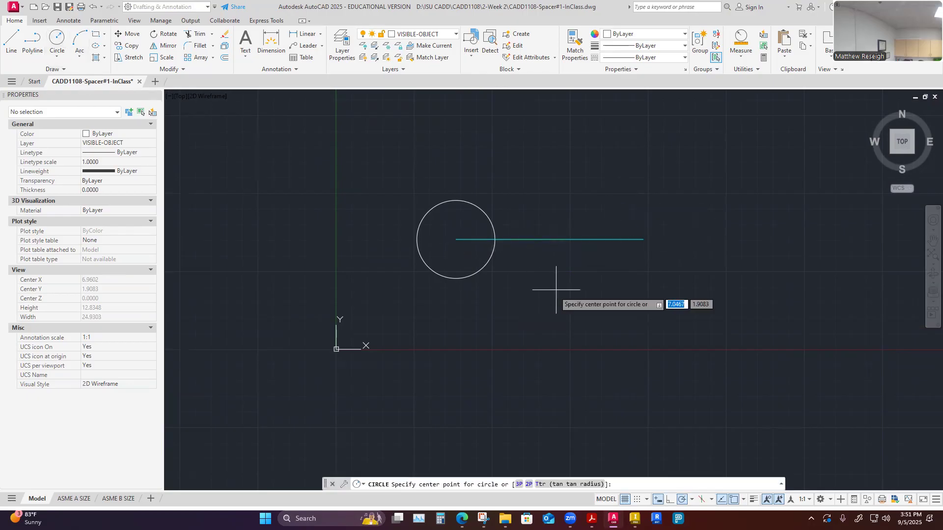
pyautogui.press('Escape')
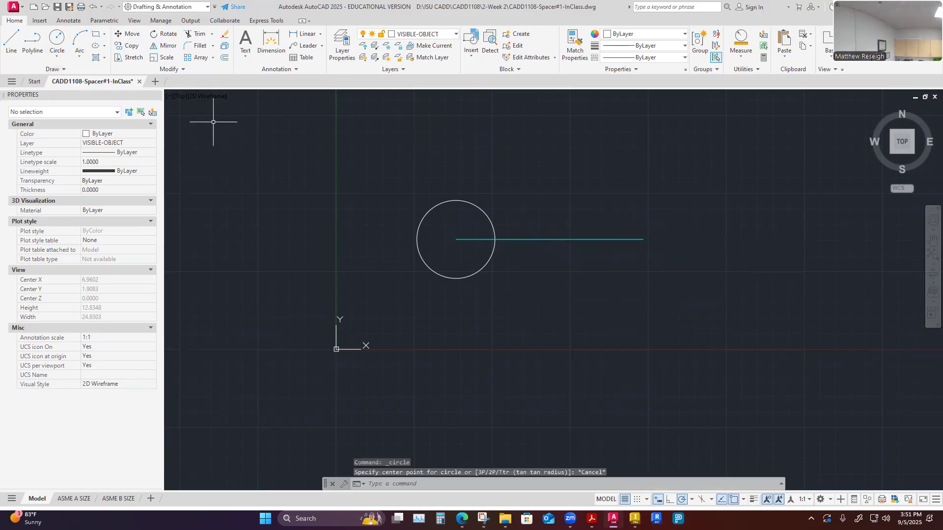
# Copy the circle from its center to the right endpoint of the construction line.
pyautogui.click(129, 46)
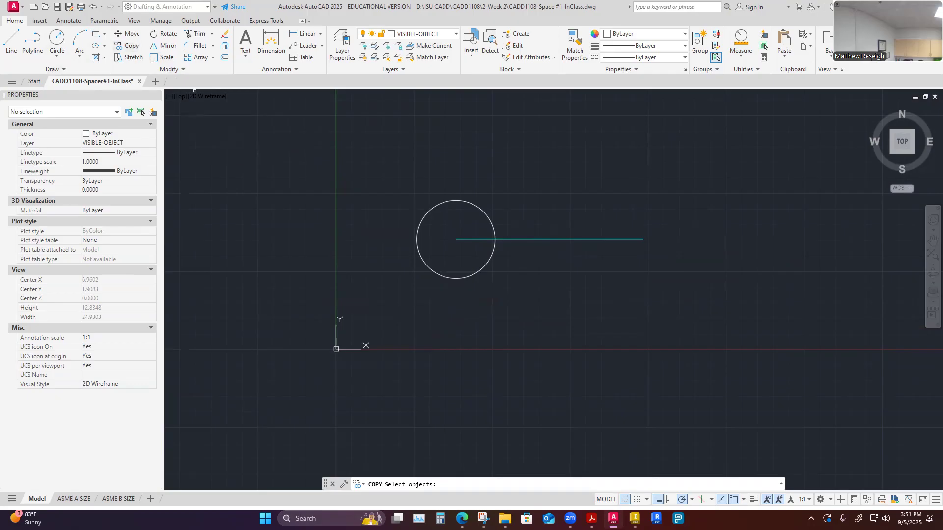
pyautogui.click(452, 278)
pyautogui.click(451, 278)
pyautogui.click(455, 279)
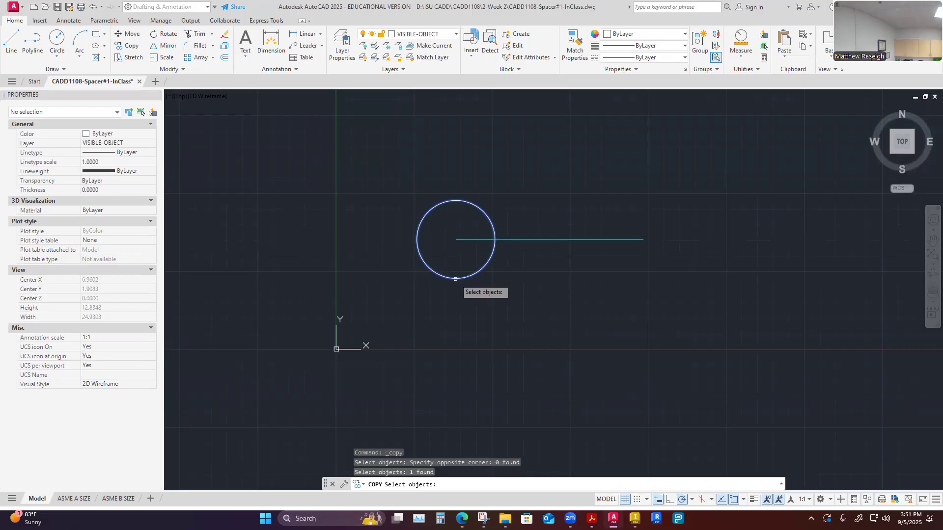
pyautogui.press('Return')
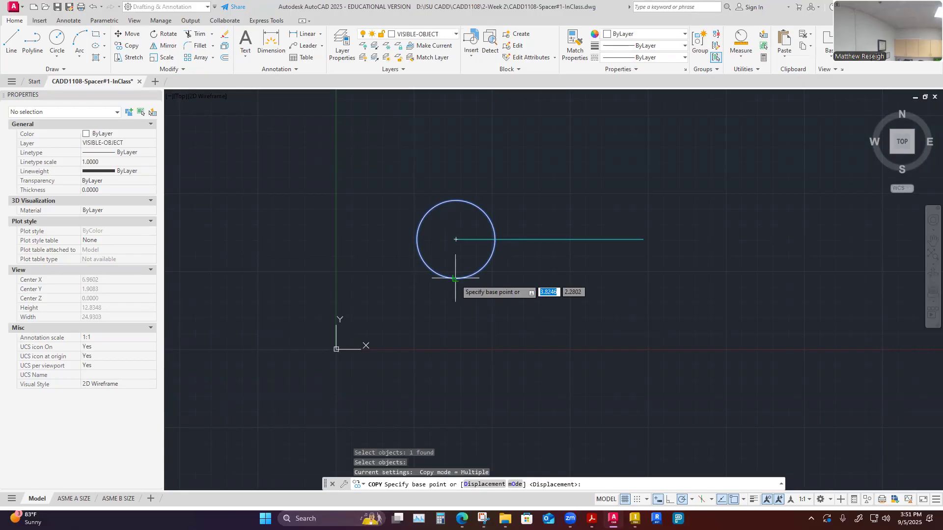
pyautogui.scroll(5, 452, 241)
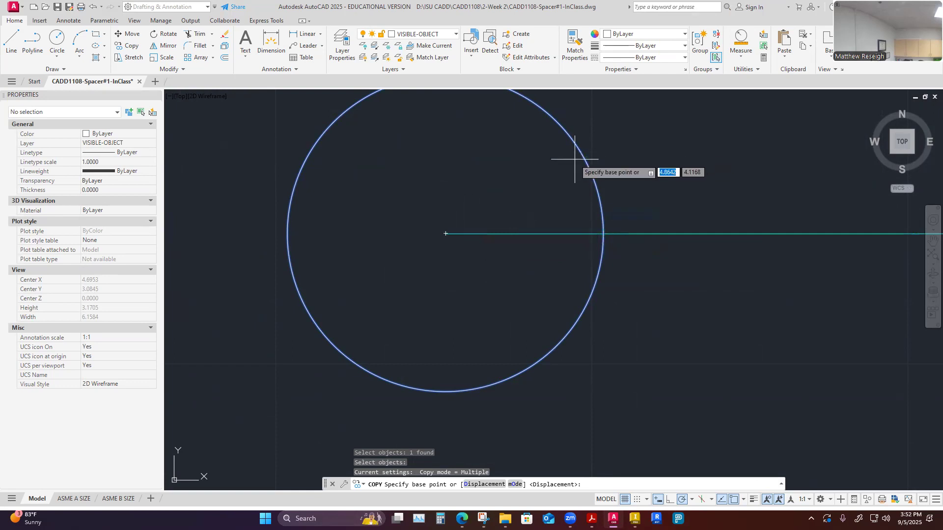
pyautogui.click(445, 233)
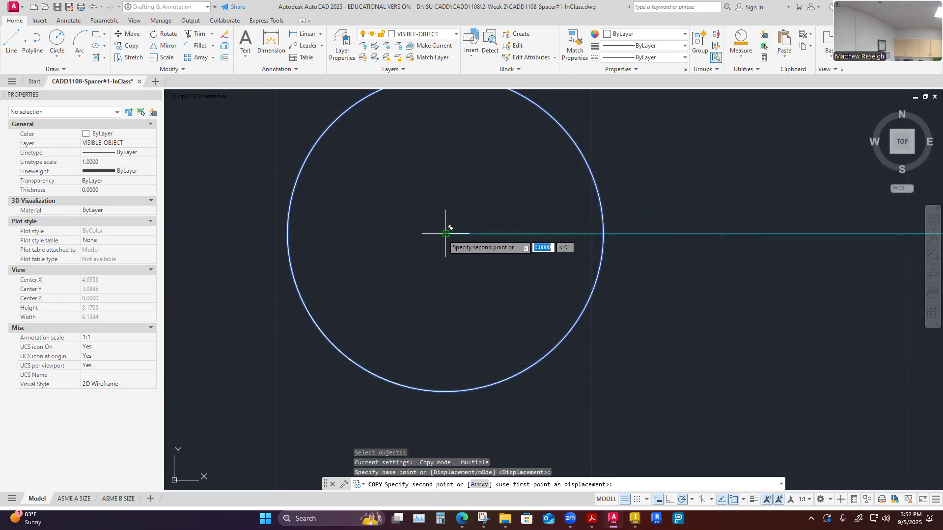
pyautogui.scroll(-4, 446, 233)
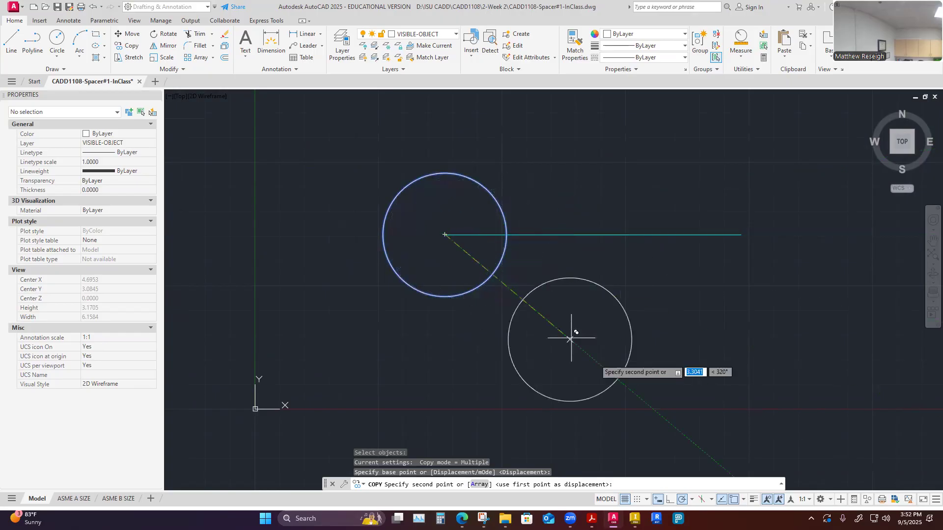
pyautogui.scroll(4, 743, 230)
pyautogui.scroll(2, 739, 237)
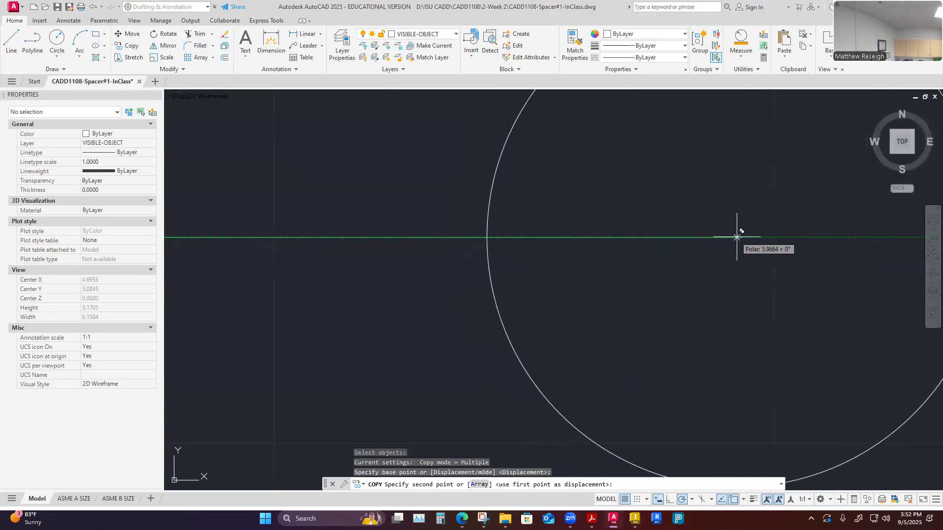
pyautogui.click(742, 237)
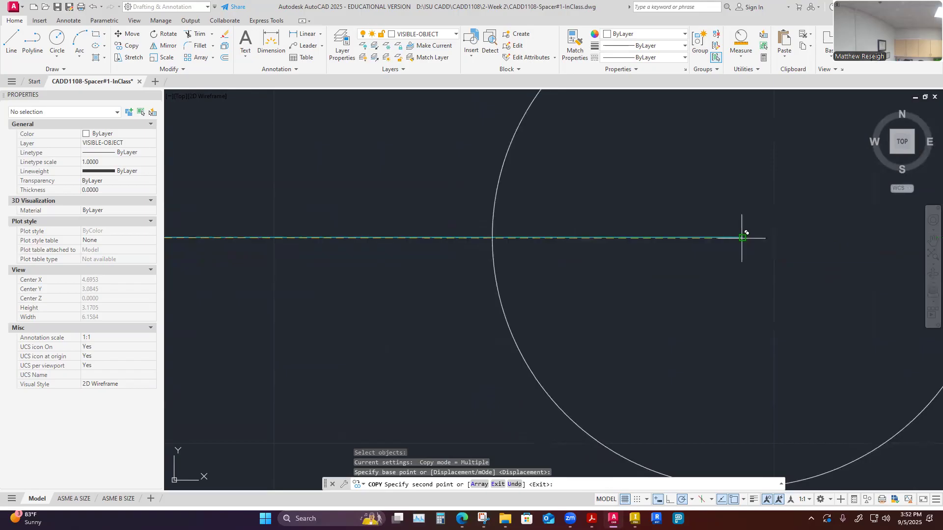
pyautogui.scroll(-6, 742, 237)
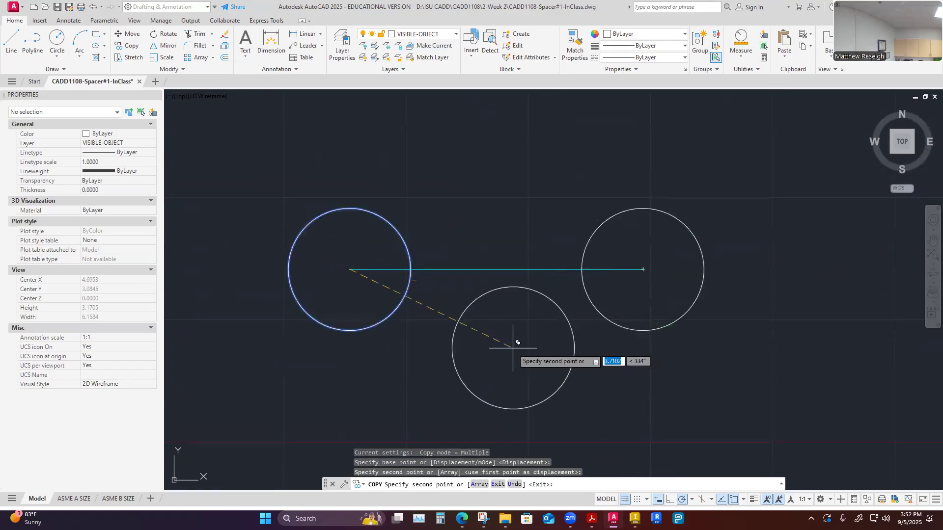
pyautogui.press('Escape')
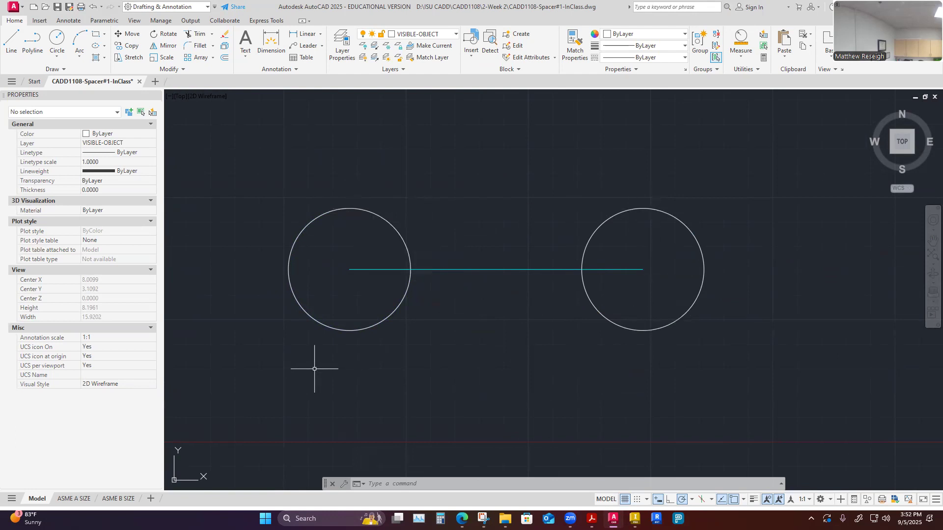
# Draw a line joining the top quadrant points of the left and right circles.
pyautogui.click(13, 42)
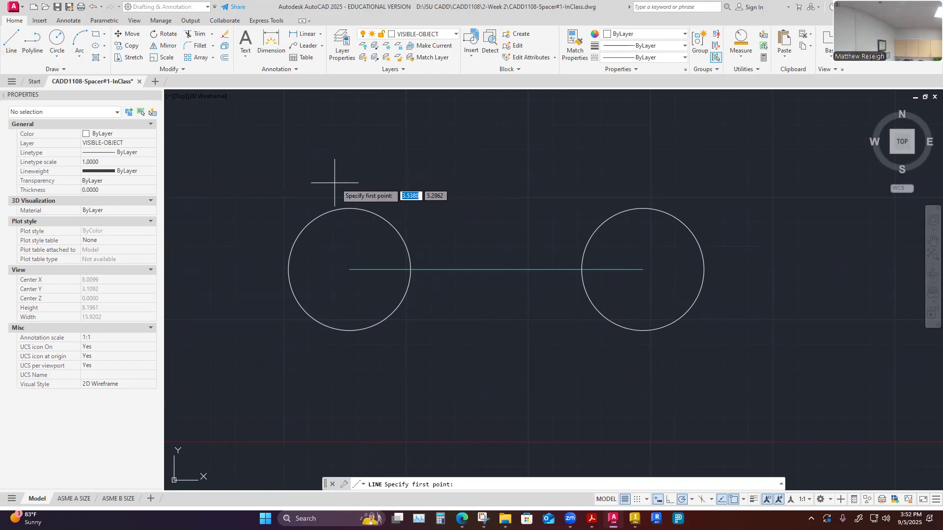
pyautogui.scroll(2, 349, 207)
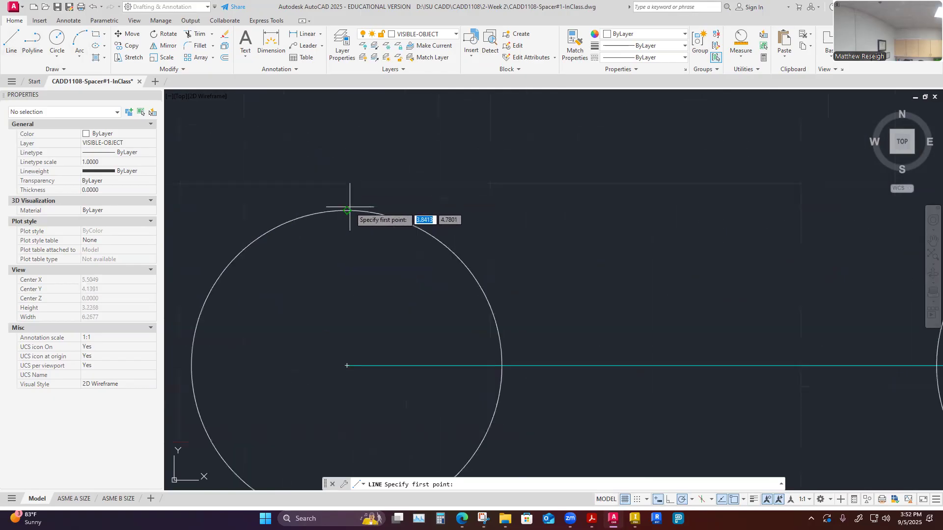
pyautogui.scroll(2, 349, 206)
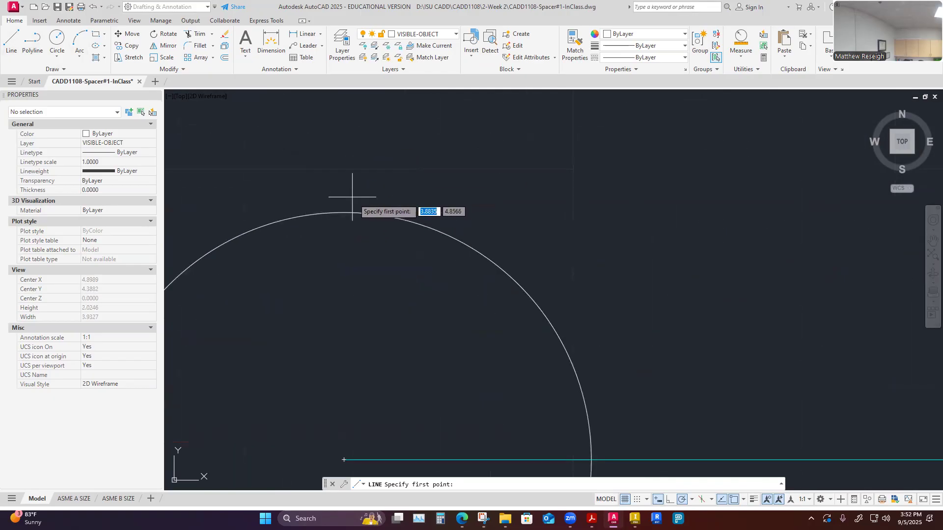
pyautogui.click(344, 213)
pyautogui.scroll(-3, 353, 163)
pyautogui.scroll(3, 877, 148)
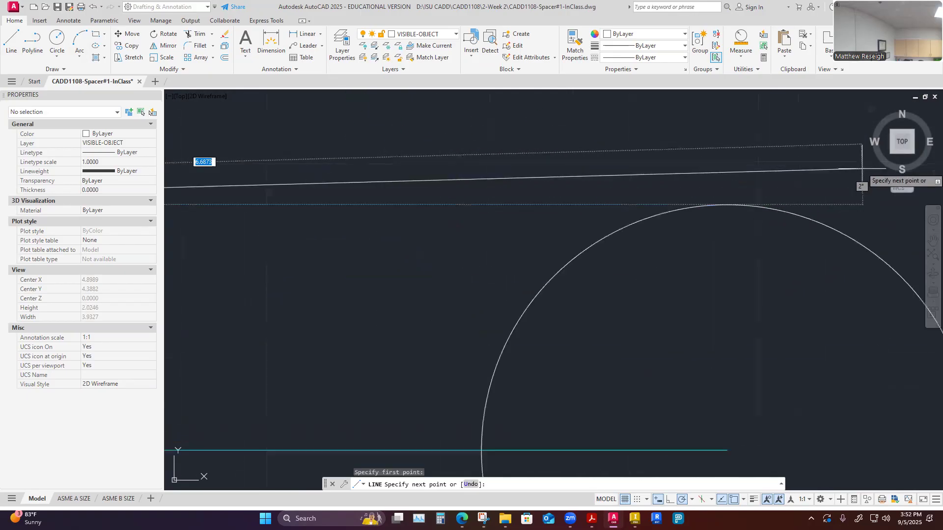
pyautogui.click(728, 204)
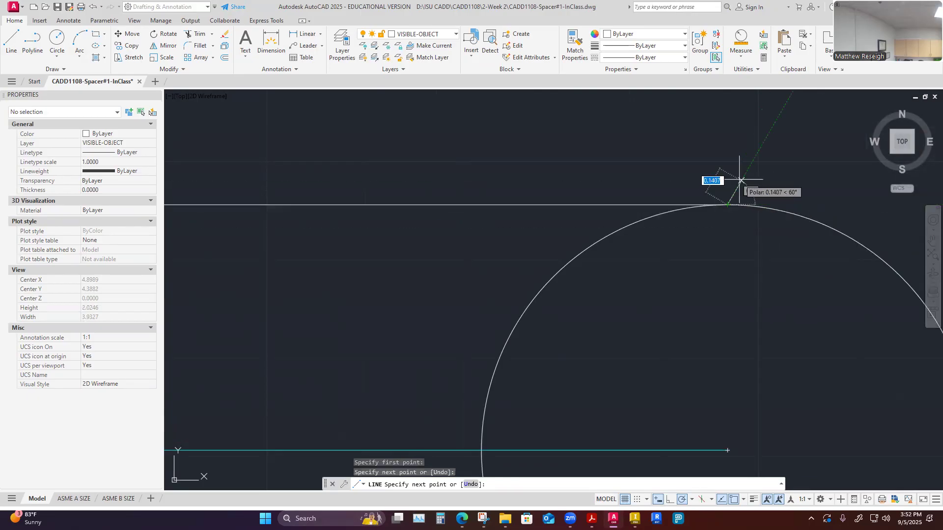
pyautogui.press('Escape')
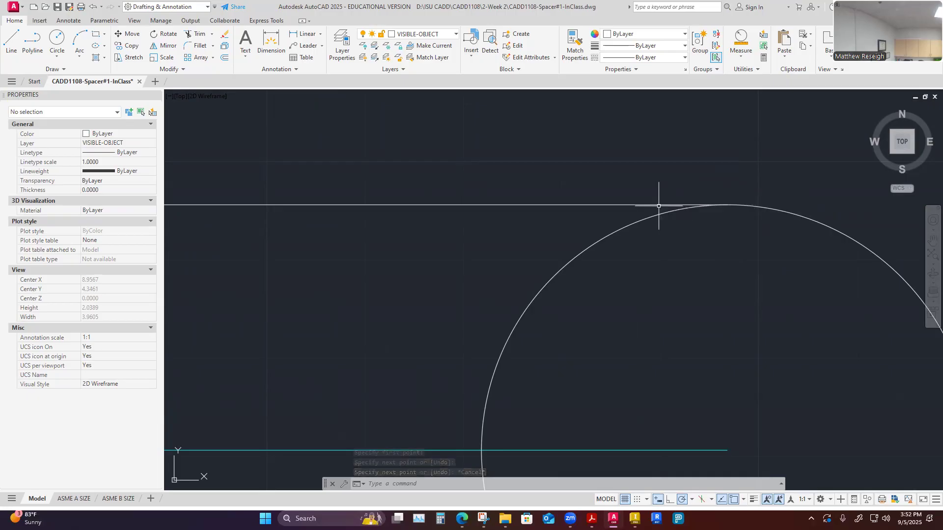
# Examine up close how the upper line meets the right circle near its top quadrant, and look over the whole outline.
pyautogui.scroll(-5, 724, 211)
pyautogui.scroll(10, 722, 223)
pyautogui.scroll(-8, 694, 216)
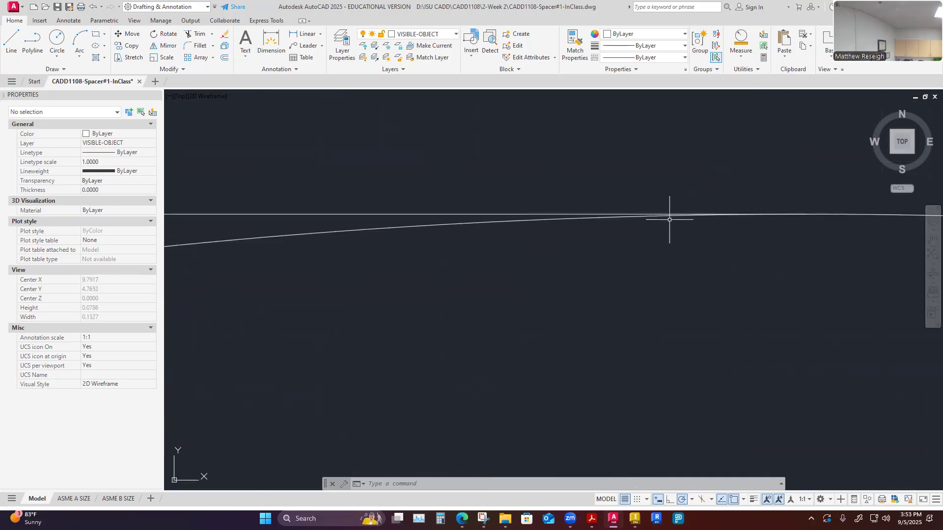
pyautogui.scroll(-4, 669, 224)
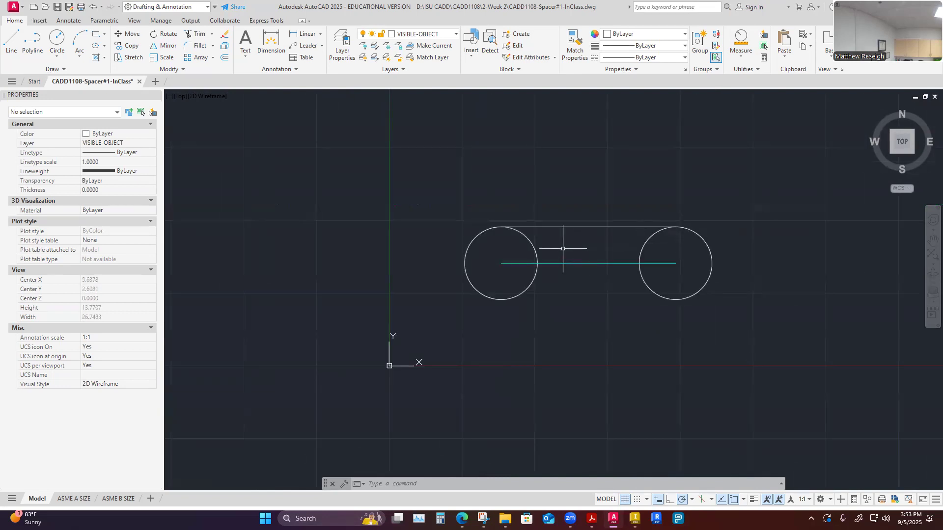
pyautogui.scroll(4, 564, 250)
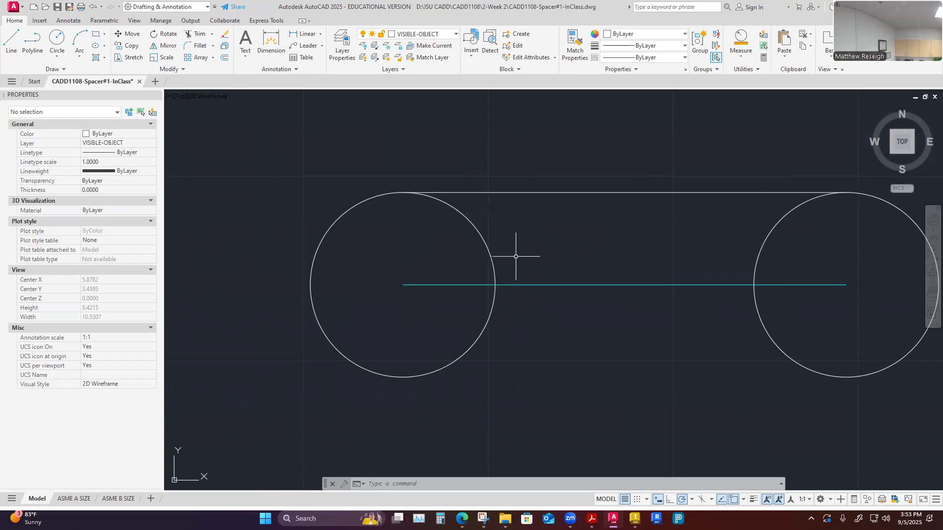
pyautogui.scroll(-4, 506, 337)
pyautogui.scroll(4, 722, 412)
pyautogui.scroll(-4, 522, 359)
pyautogui.scroll(2, 250, 325)
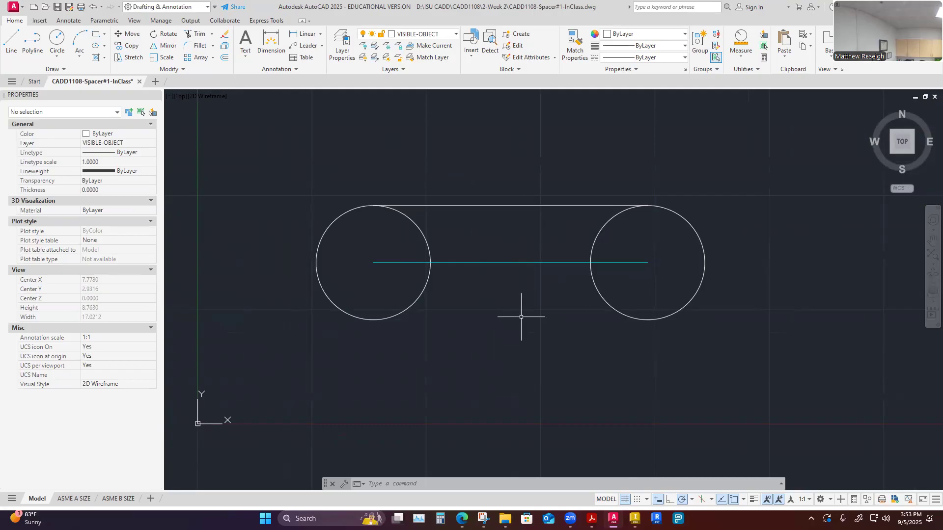
# Draw a line joining the bottom quadrant points of the left and right circles.
pyautogui.click(11, 39)
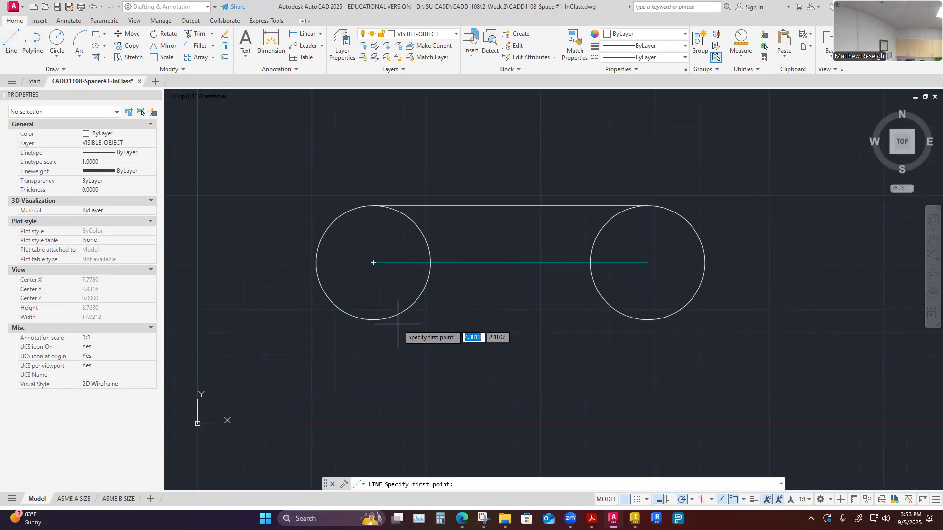
pyautogui.click(374, 320)
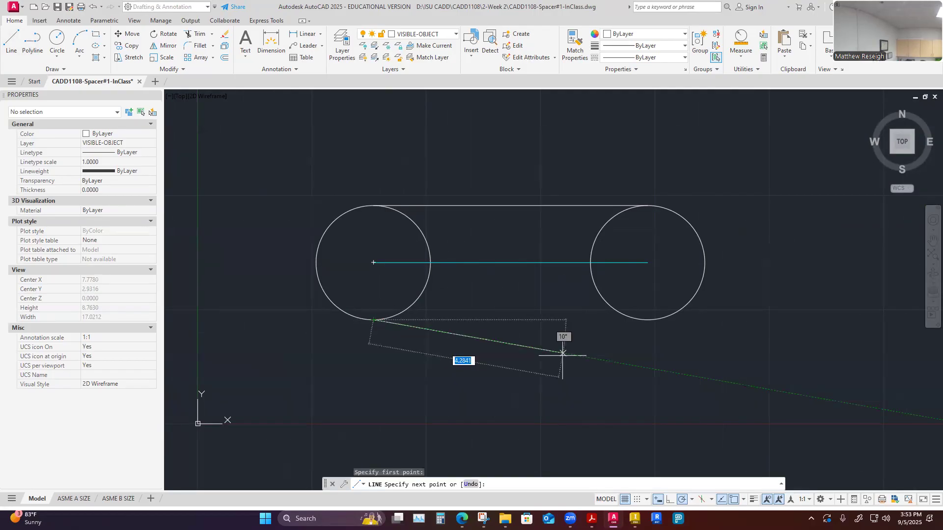
pyautogui.click(648, 320)
pyautogui.press('Escape')
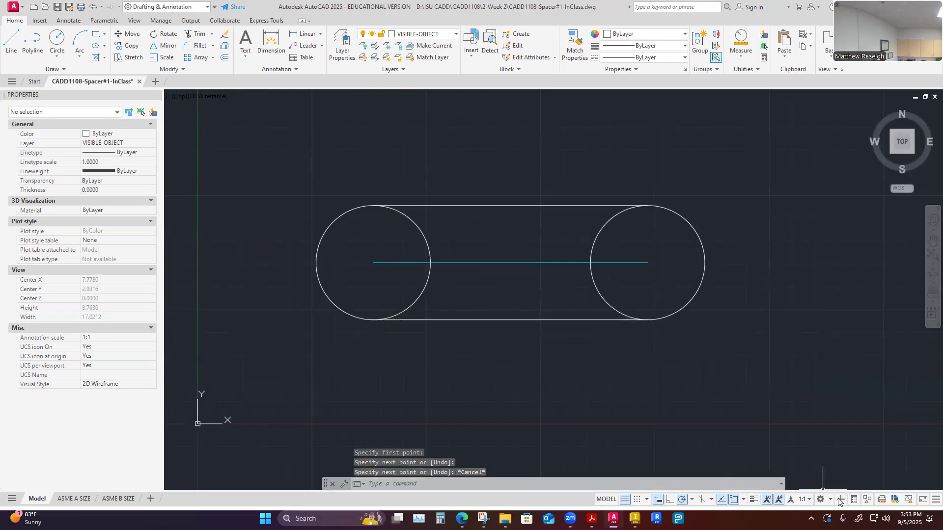
# Check which object snap modes are enabled.
pyautogui.click(743, 500)
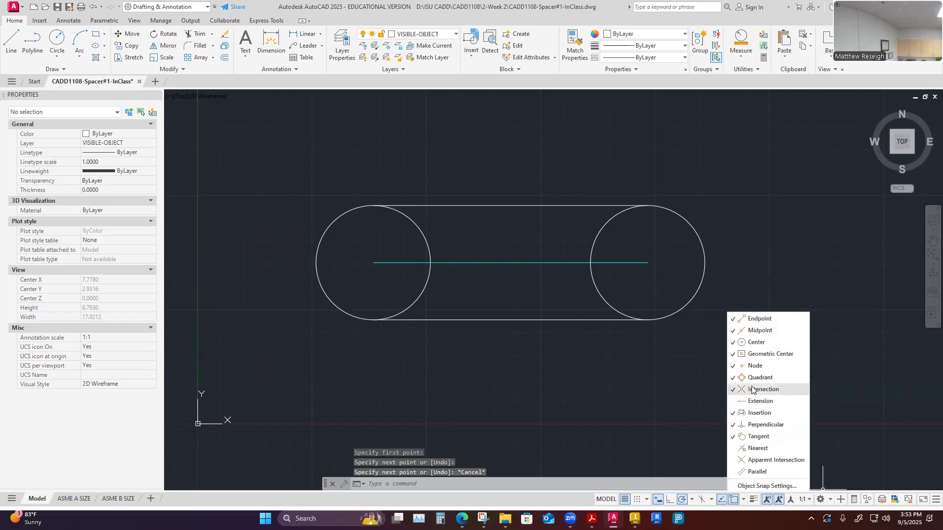
pyautogui.press('Escape')
pyautogui.press('Escape')
pyautogui.press('Escape')
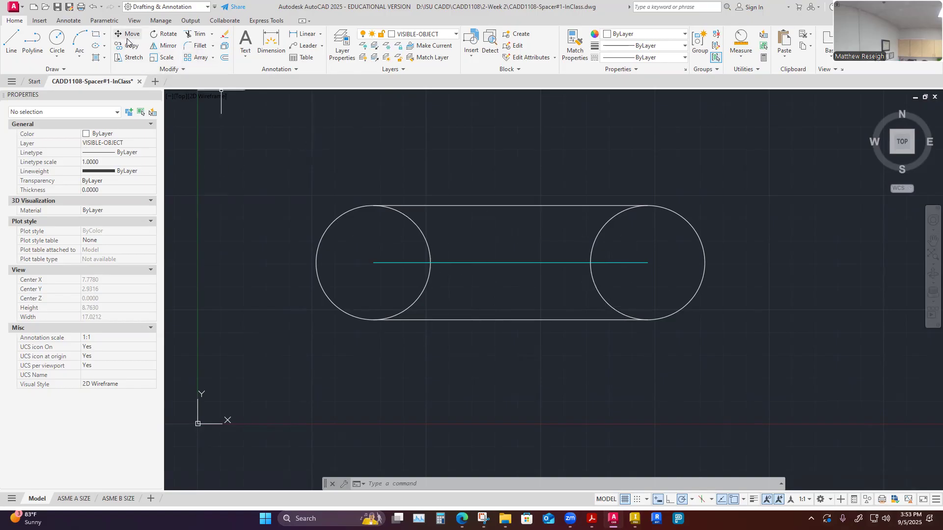
# Turn off the CONSTRUCTION layer to hide the line between the circle centers.
pyautogui.click(196, 34)
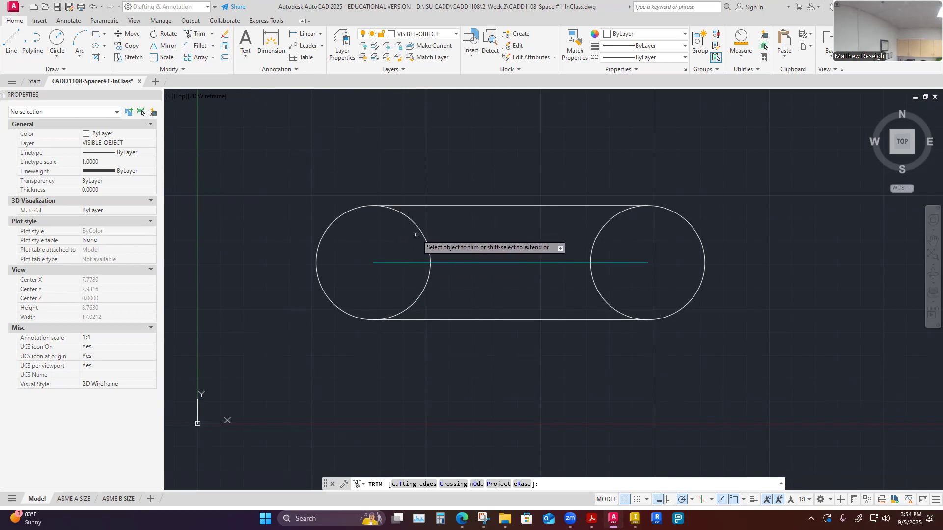
pyautogui.press('Escape')
pyautogui.click(456, 33)
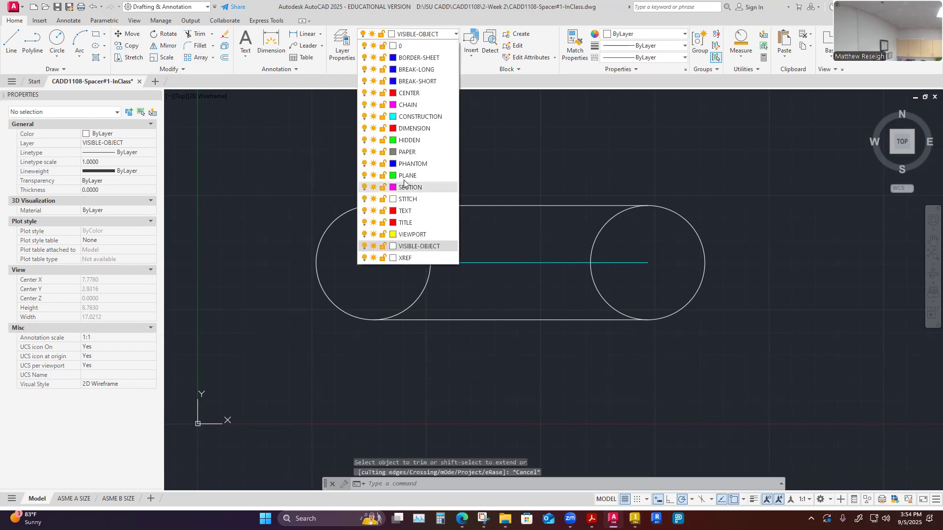
pyautogui.click(364, 119)
pyautogui.click(619, 197)
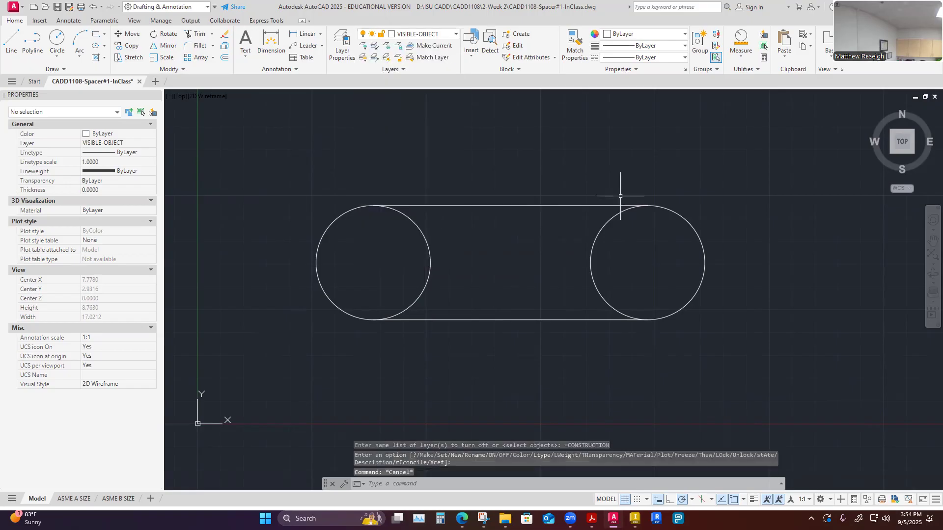
# Trim away the inner halves of the left and right circles to leave a slot-shaped outline.
pyautogui.click(196, 36)
pyautogui.click(430, 258)
pyautogui.click(590, 267)
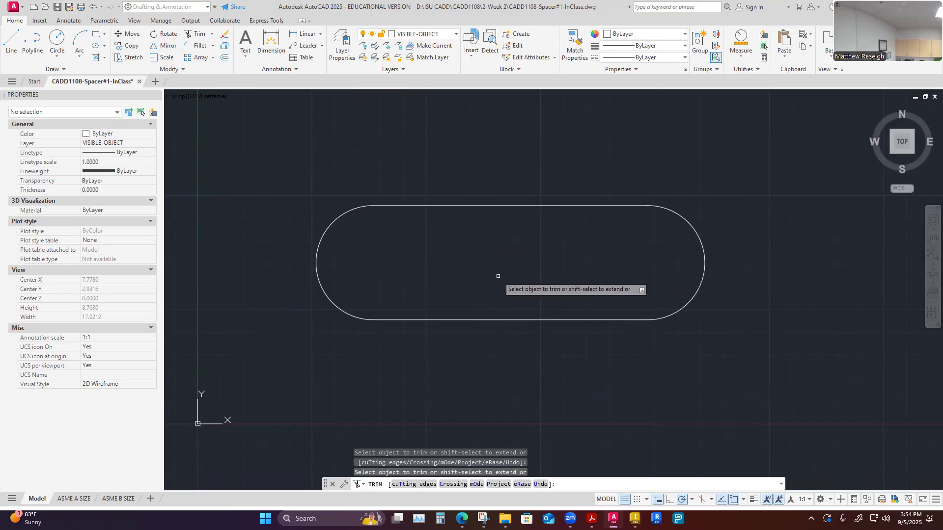
pyautogui.press('Escape')
pyautogui.scroll(-1, 511, 283)
pyautogui.scroll(1, 533, 288)
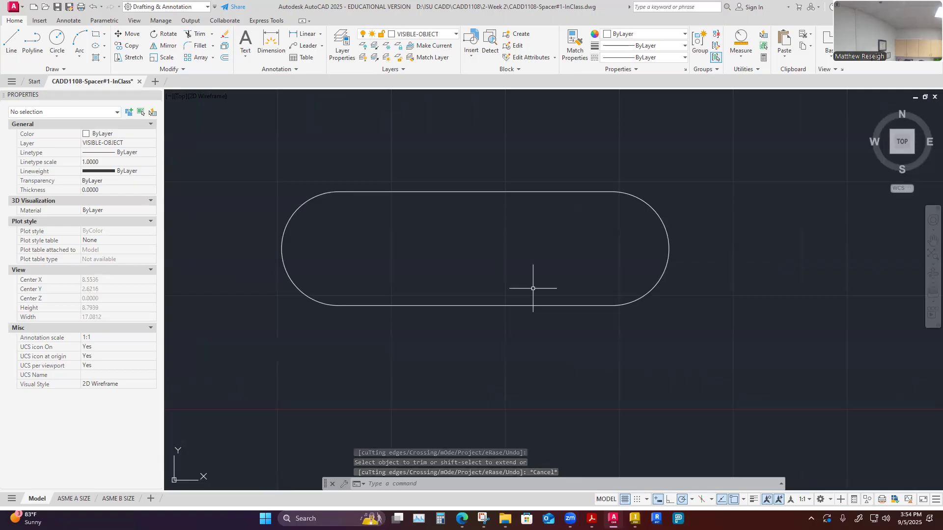
# Turn the CONSTRUCTION layer back on and make it the current layer.
pyautogui.click(456, 34)
pyautogui.click(364, 117)
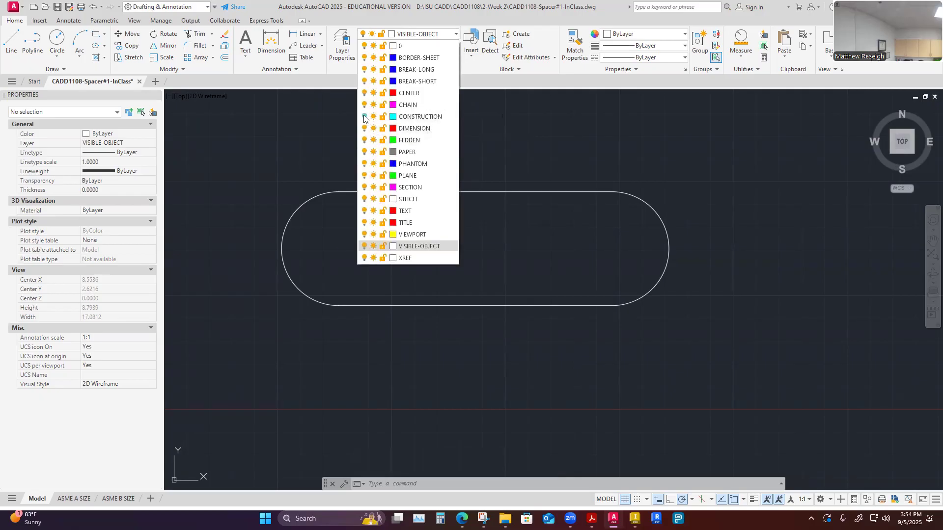
pyautogui.click(418, 117)
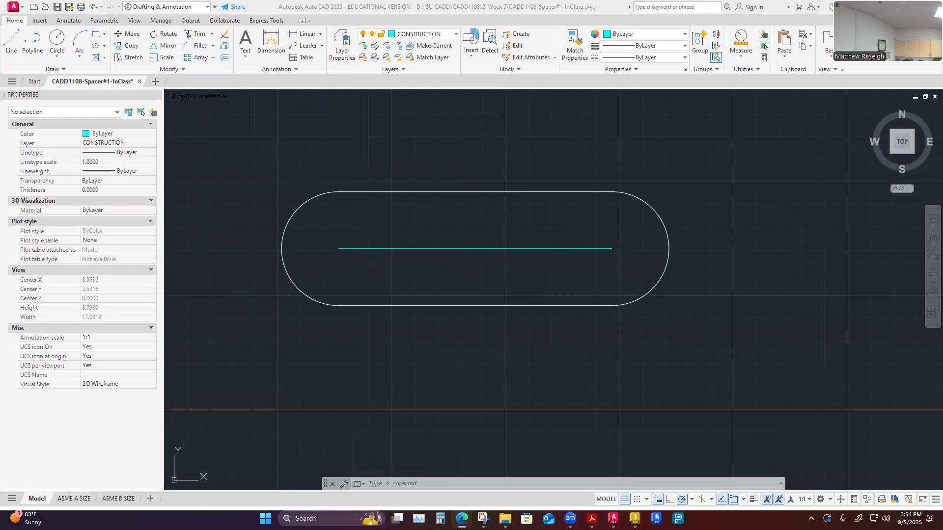
# Switch to the Snipping Tool, examine the notch dimensions in the spacer reference drawing, and return to AutoCAD.
pyautogui.press('XF86AudioRaiseVolume')
pyautogui.click(483, 518)
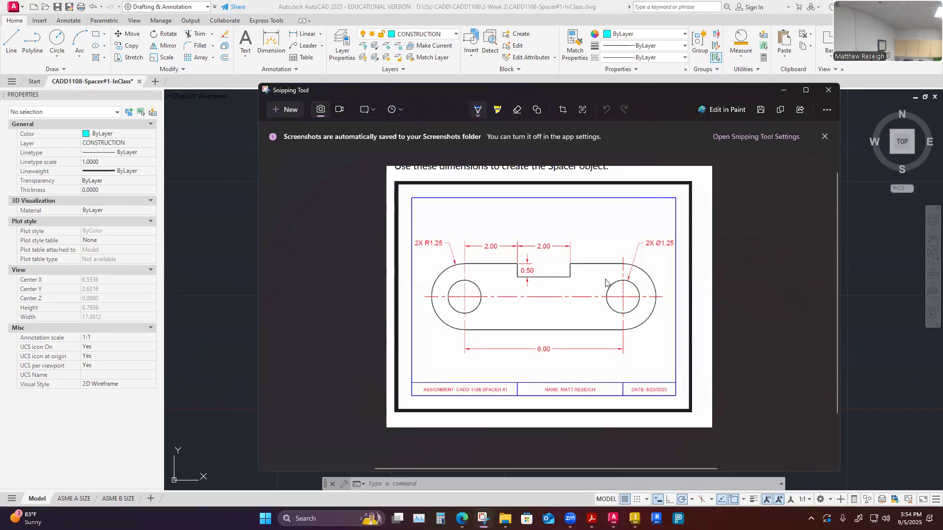
pyautogui.moveTo(628, 89); pyautogui.dragTo(500, 47)
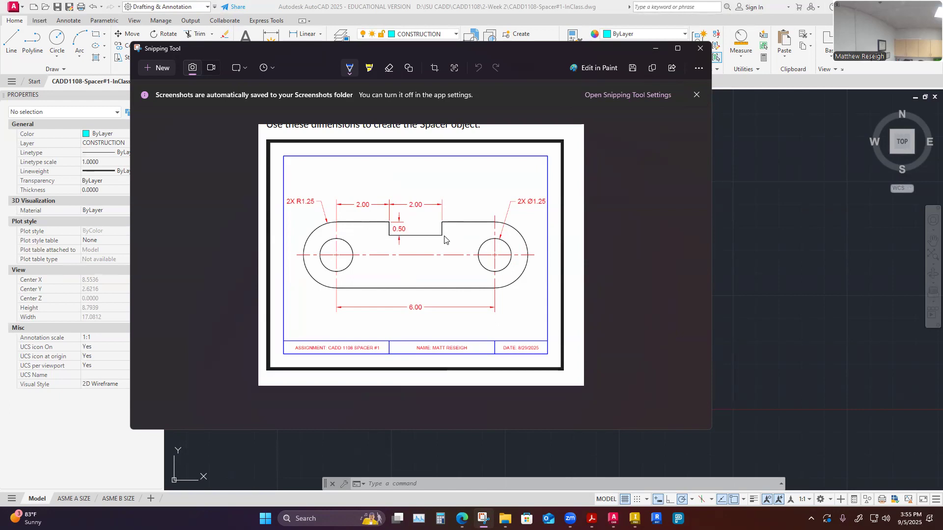
pyautogui.click(786, 334)
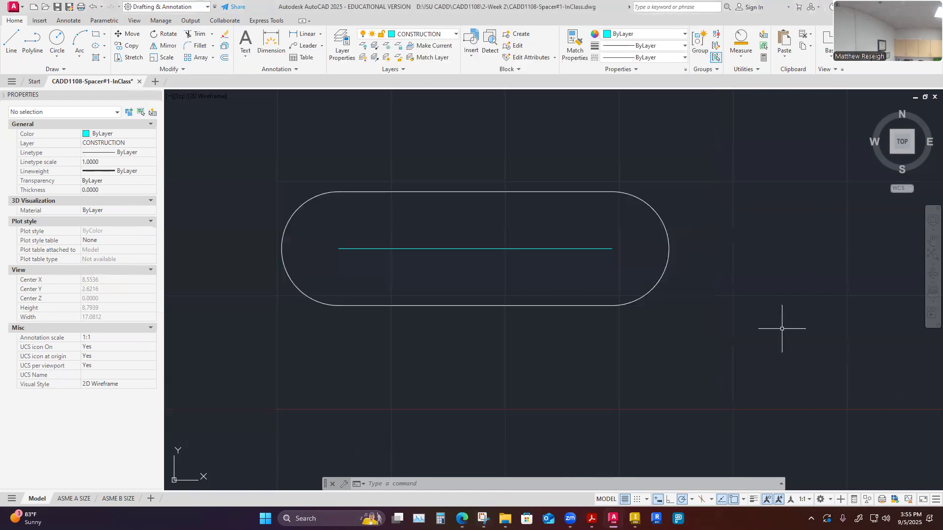
pyautogui.click(12, 44)
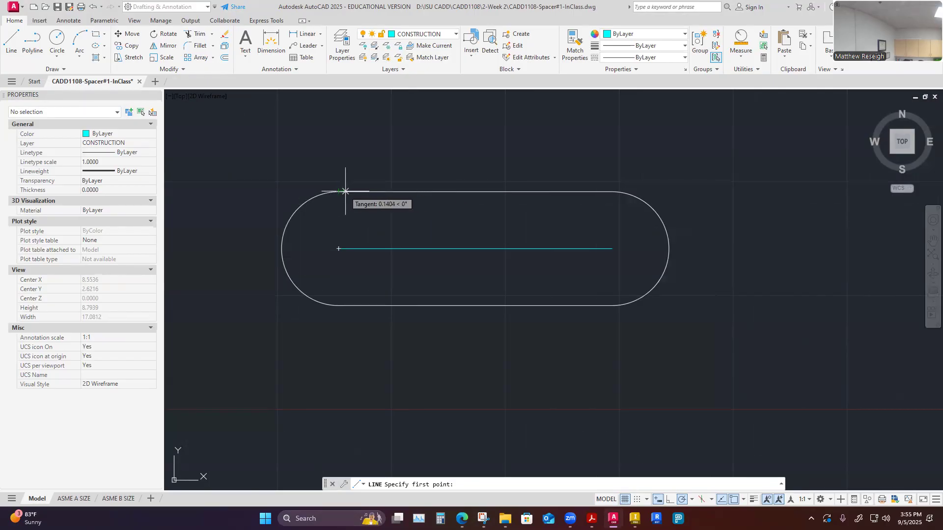
pyautogui.write('2')
pyautogui.press('Return')
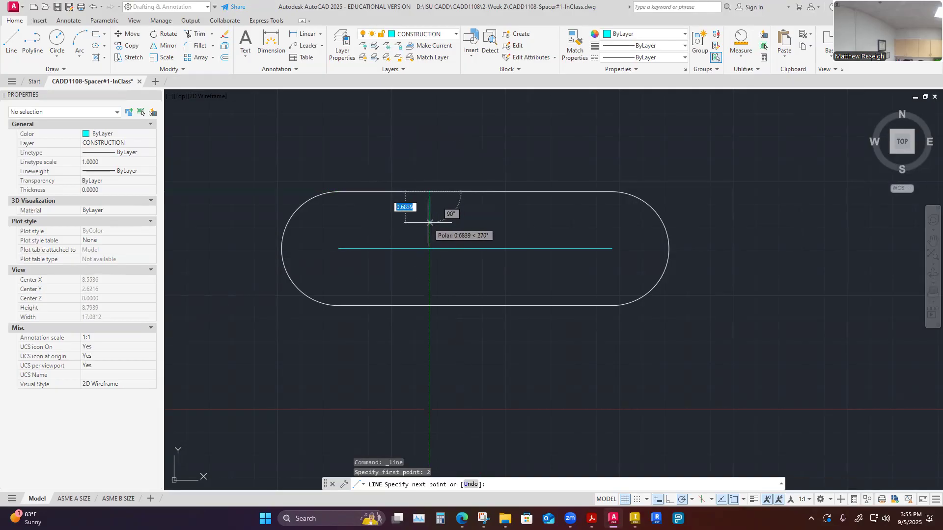
pyautogui.press('Escape')
# Make VISIBLE-OBJECT the current layer.
pyautogui.click(455, 34)
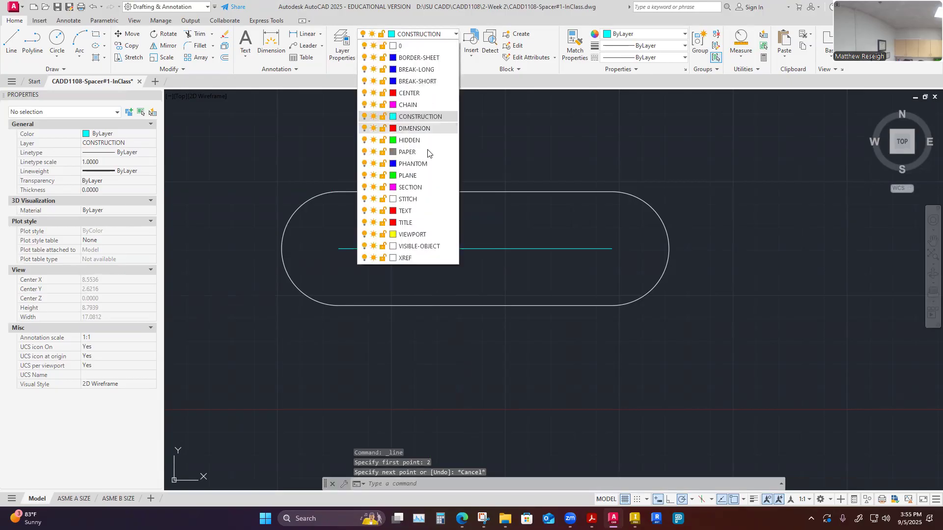
pyautogui.click(412, 247)
pyautogui.press('Return')
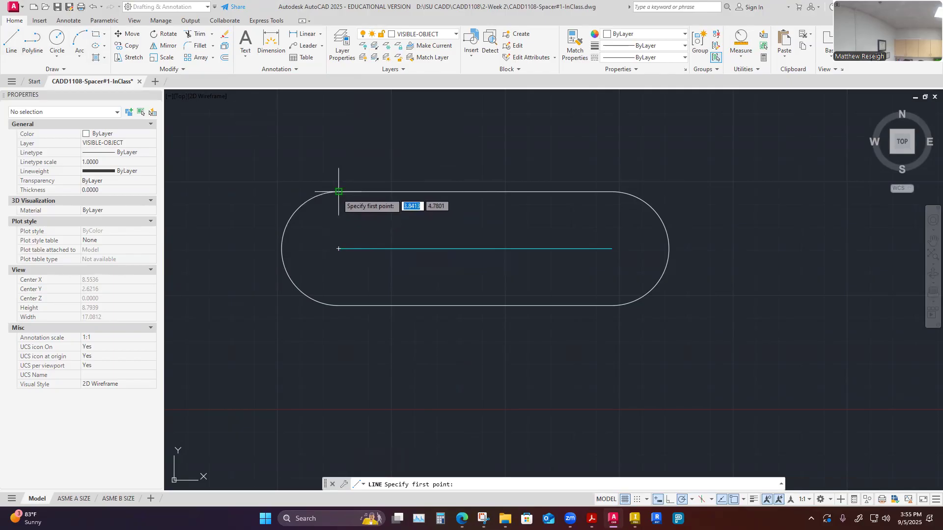
pyautogui.write('2')
pyautogui.press('Return')
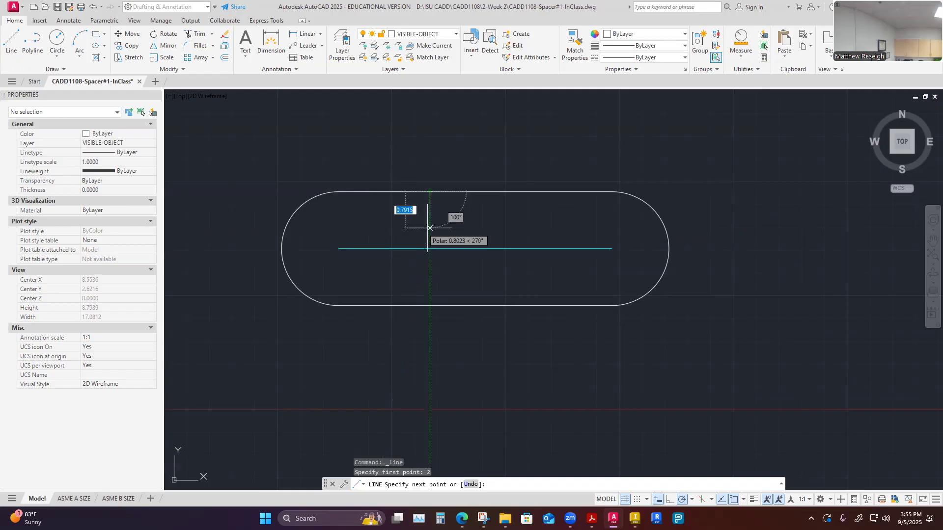
pyautogui.press('Escape')
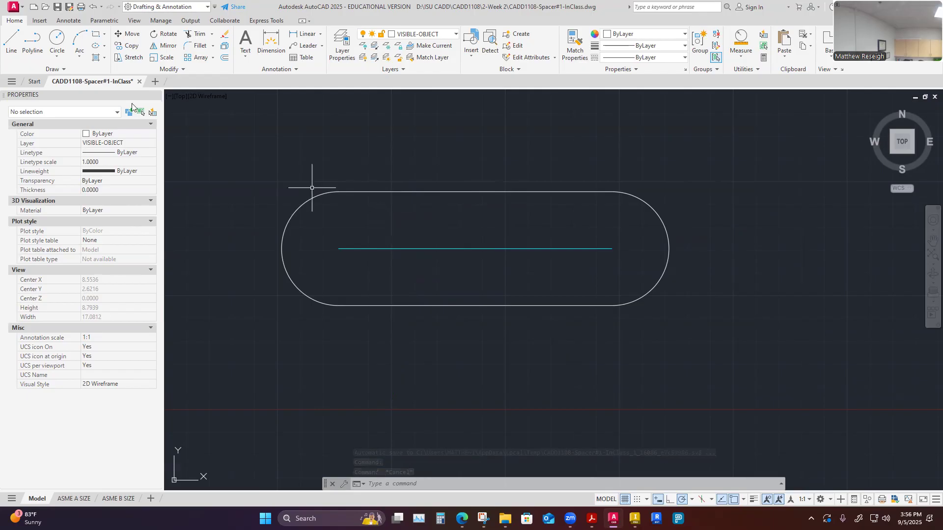
pyautogui.click(9, 44)
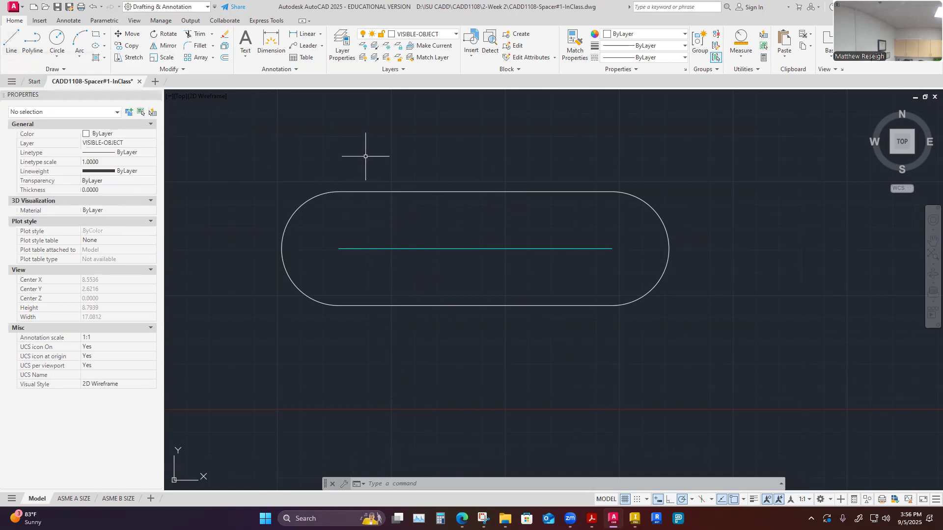
# Draw the notch's left side 0.5 straight down with ortho on, starting 2 along the upper edge from the left arc's top endpoint.
pyautogui.click(16, 45)
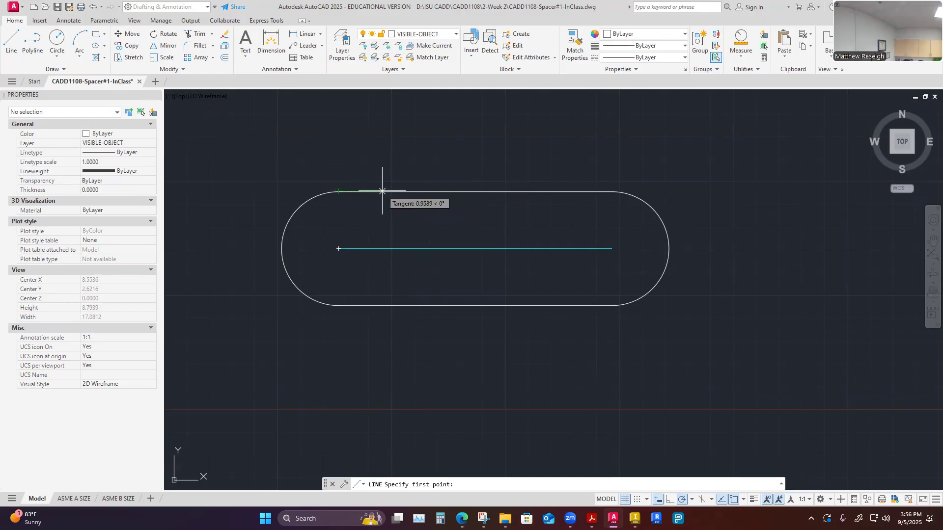
pyautogui.write('2')
pyautogui.press('Return')
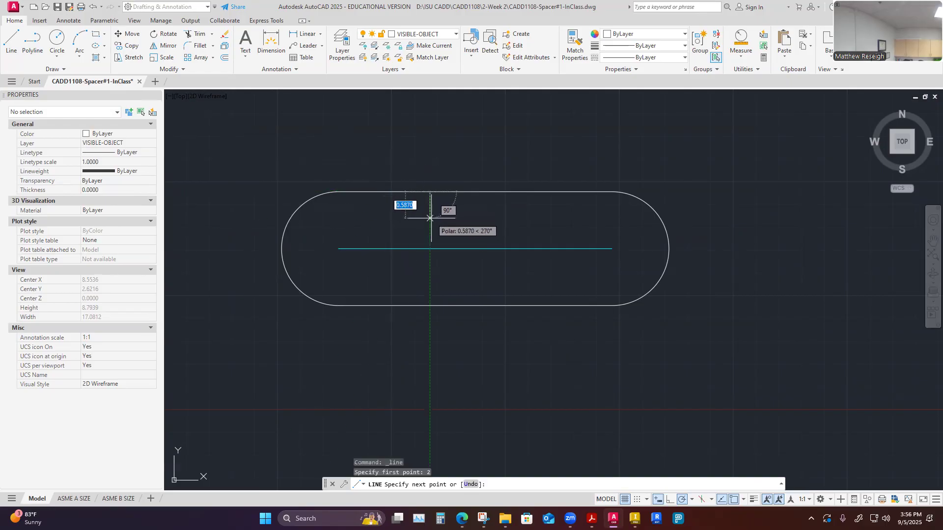
pyautogui.click(430, 191)
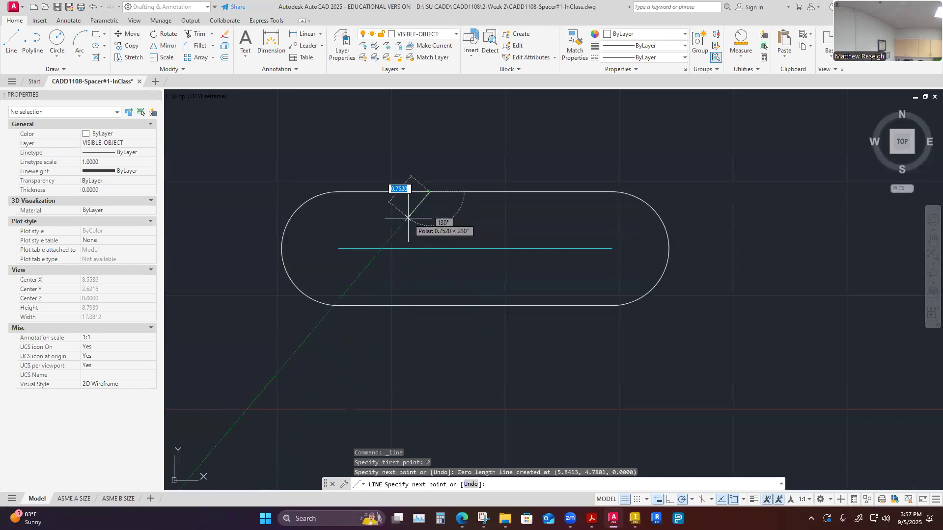
pyautogui.press('F8')
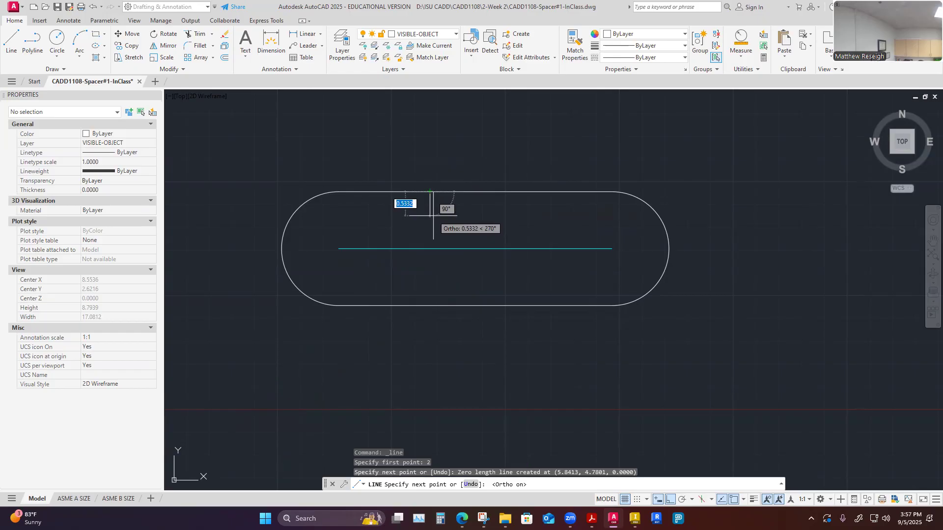
pyautogui.write('.5')
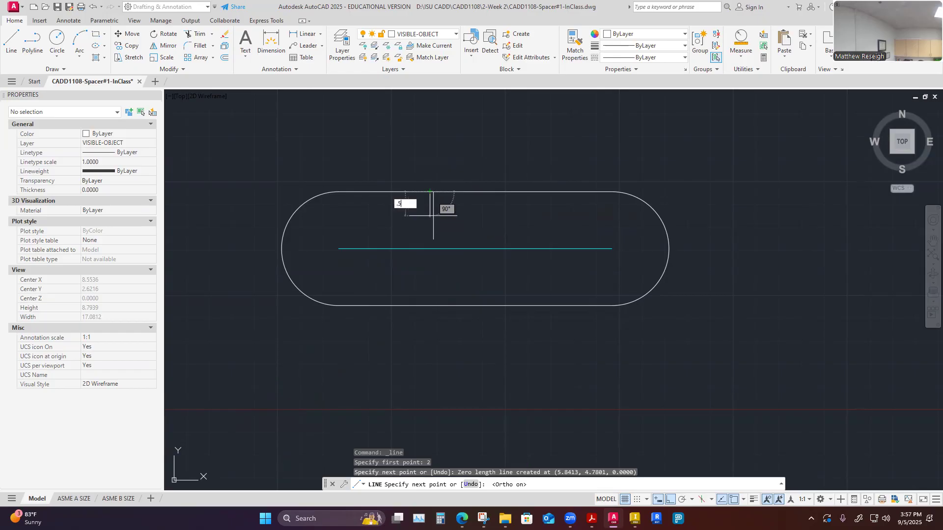
pyautogui.press('Return')
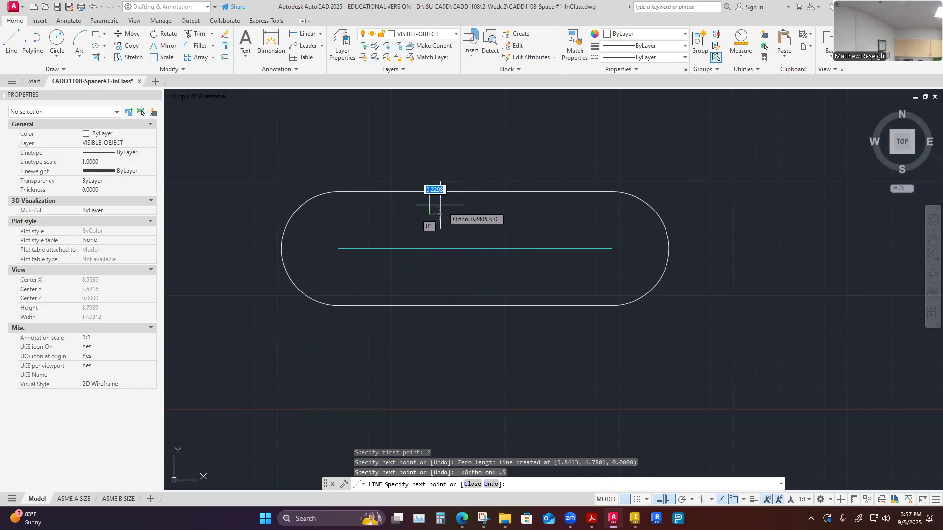
# Continue the notch outline 2 to the right and straight up to the upper edge, and turn ortho off.
pyautogui.write('2')
pyautogui.press('Return')
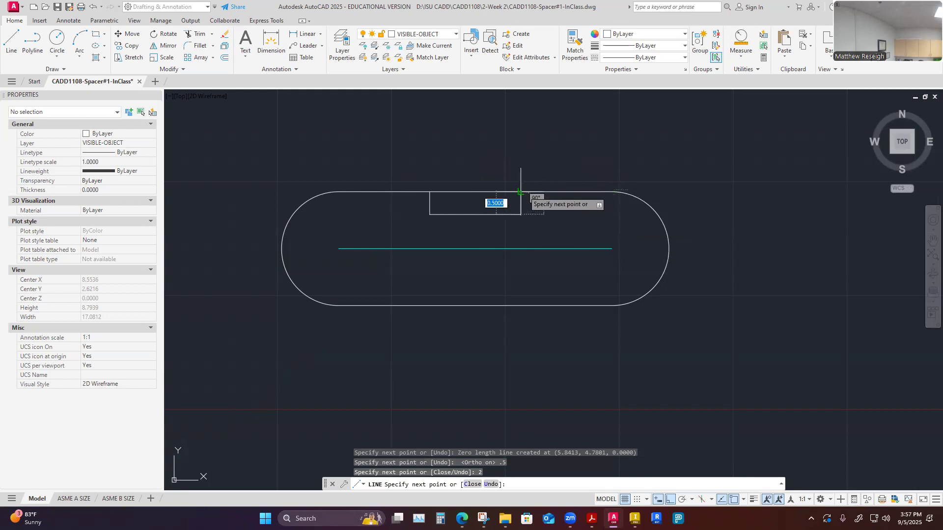
pyautogui.scroll(4, 520, 191)
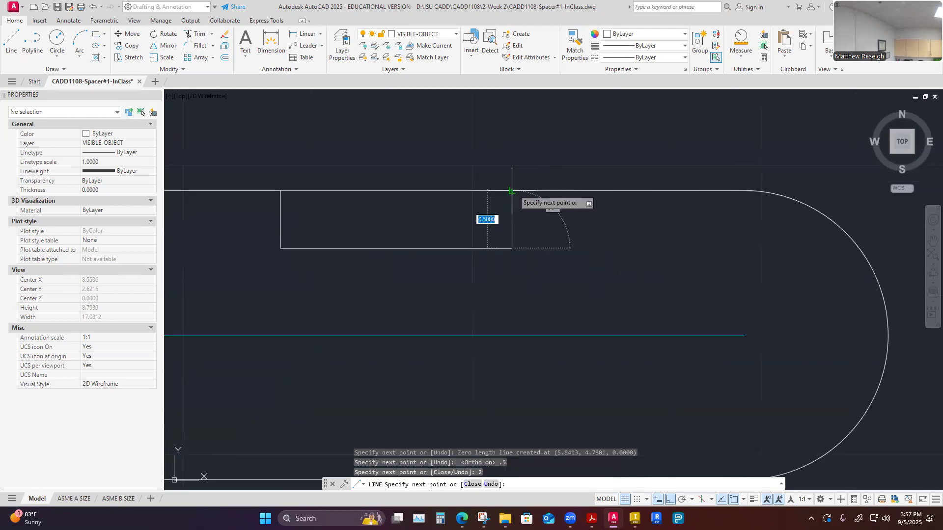
pyautogui.click(512, 190)
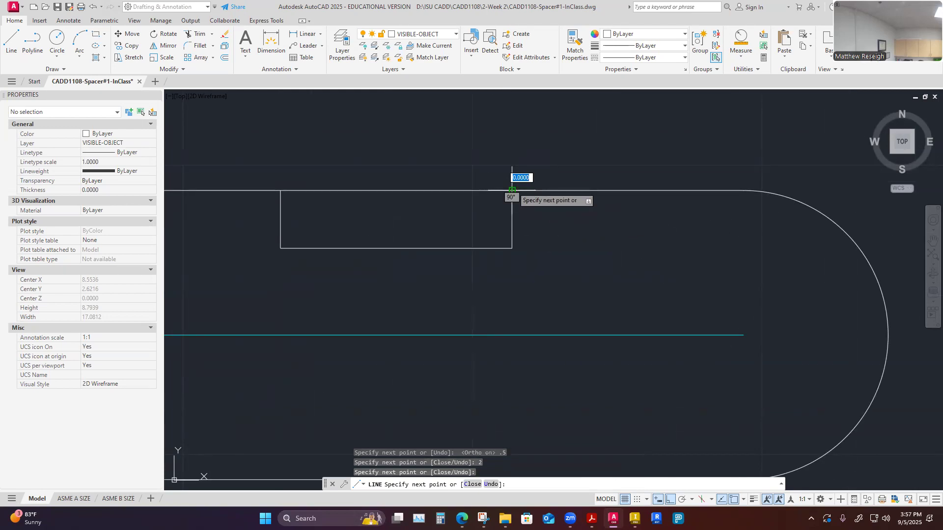
pyautogui.press('Escape')
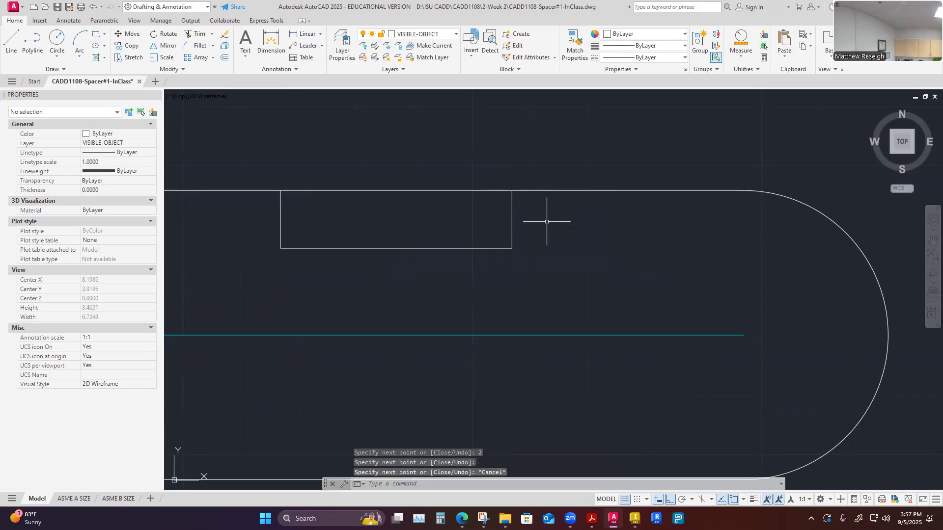
pyautogui.press('F8')
# Trim the segment of the upper edge between the notch's two sides to open the notch.
pyautogui.scroll(-8, 548, 221)
pyautogui.scroll(4, 567, 267)
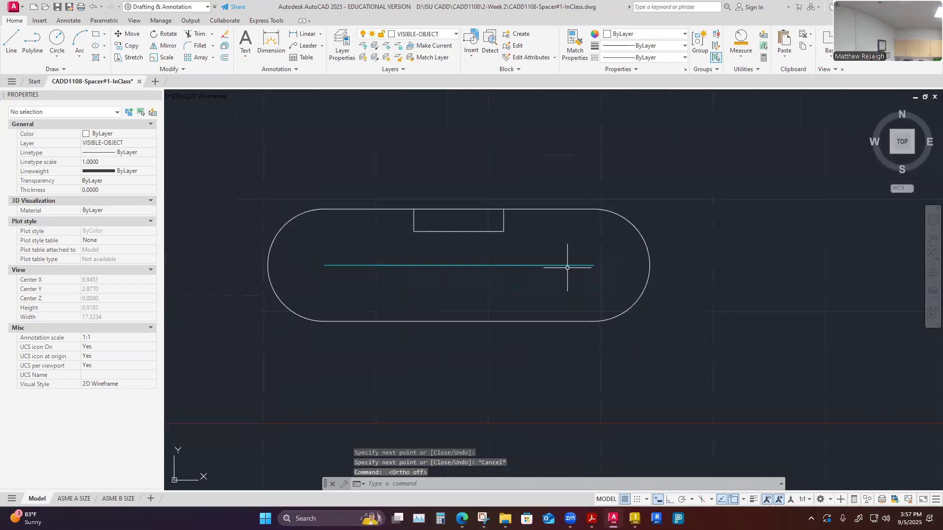
pyautogui.scroll(2, 447, 249)
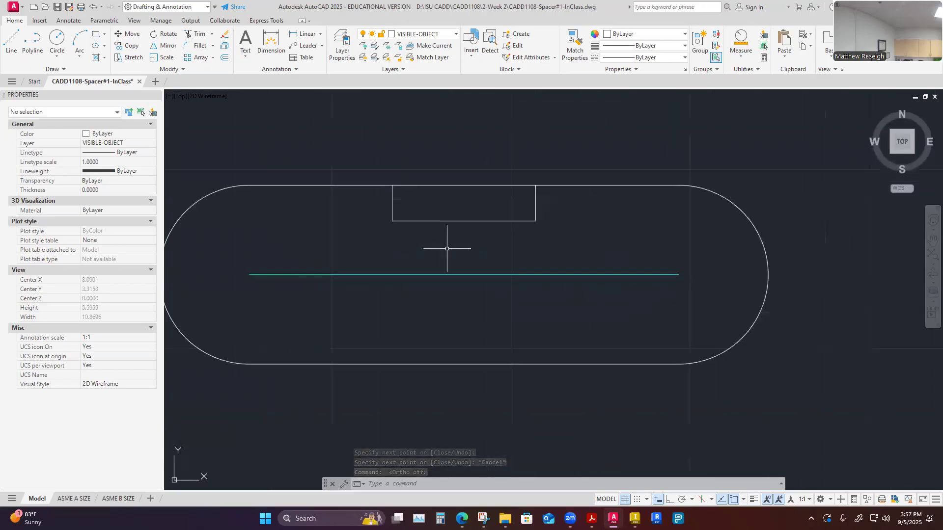
pyautogui.click(196, 33)
pyautogui.click(475, 186)
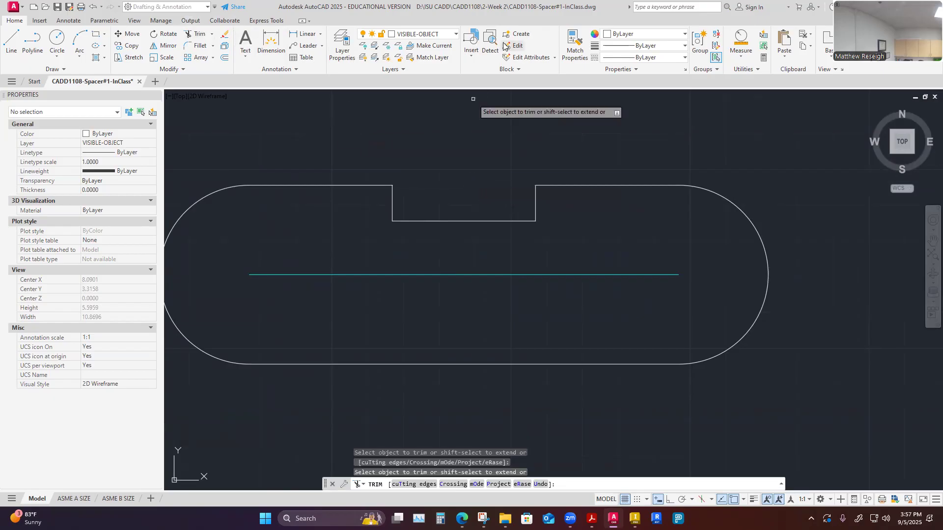
pyautogui.press('Escape')
pyautogui.scroll(-2, 485, 190)
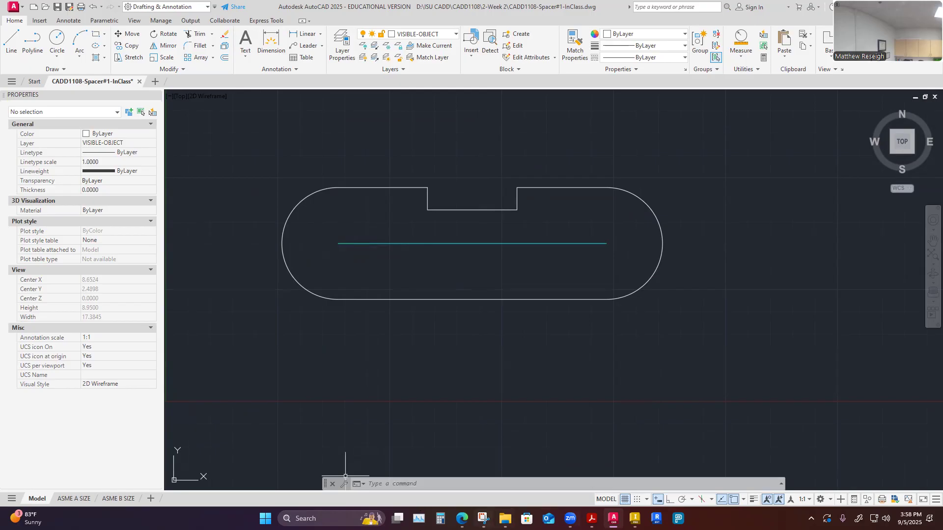
# Switch to the Snipping Tool to check the spacer reference drawing again, and return to AutoCAD.
pyautogui.click(483, 518)
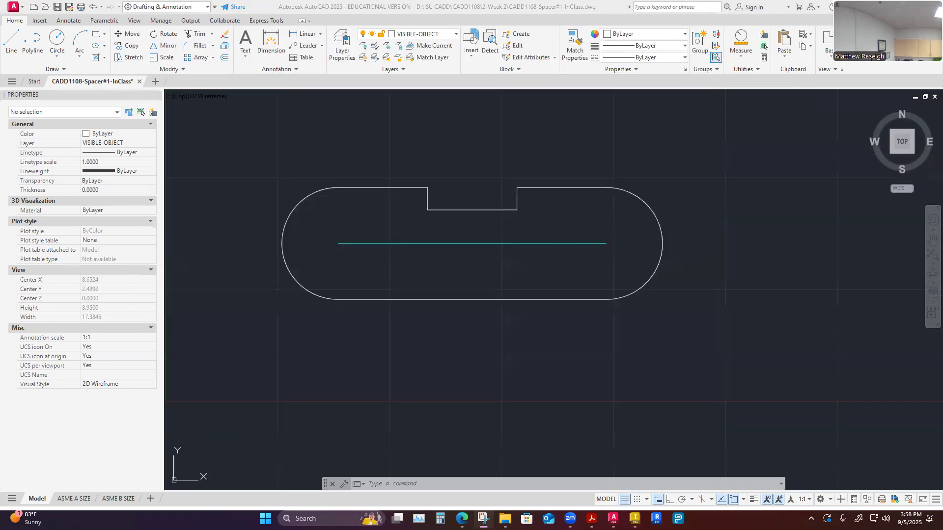
pyautogui.click(758, 381)
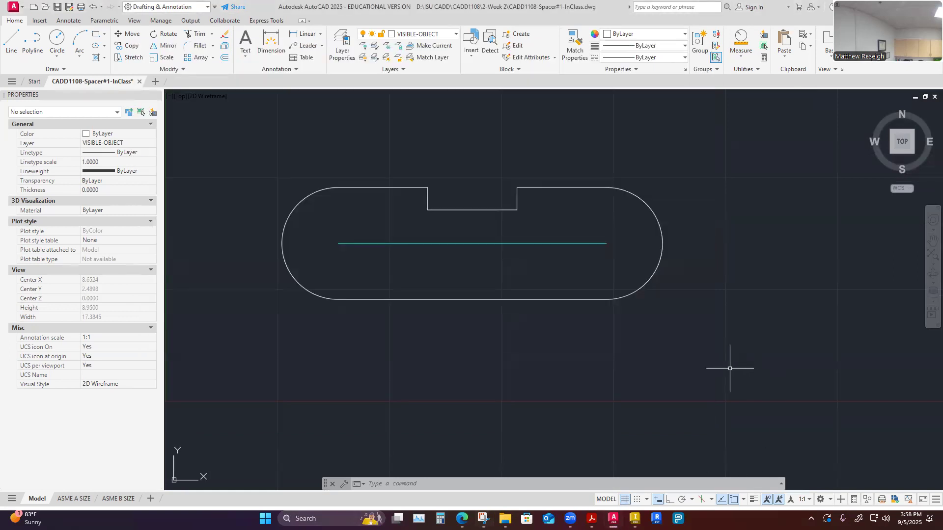
# Draw a circle of diameter 1.25 centered on the left end of the construction line.
pyautogui.click(57, 55)
pyautogui.click(89, 95)
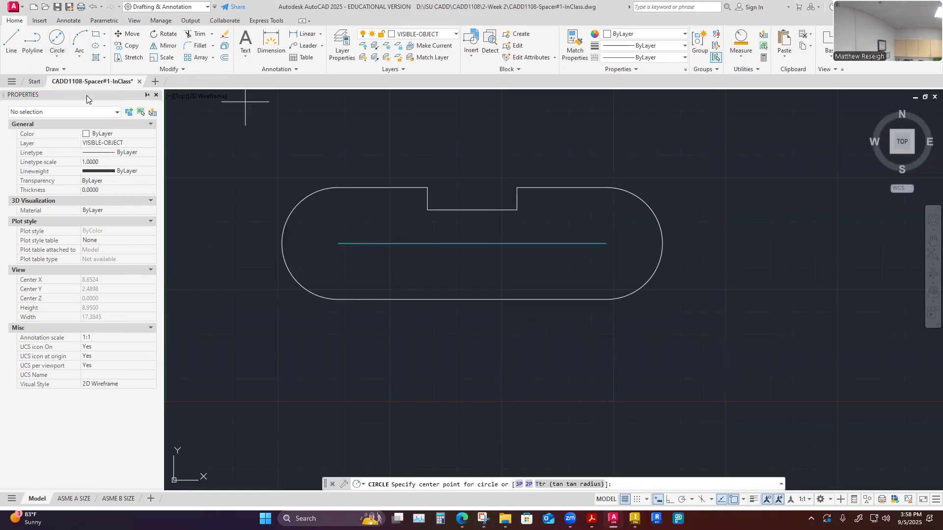
pyautogui.click(338, 243)
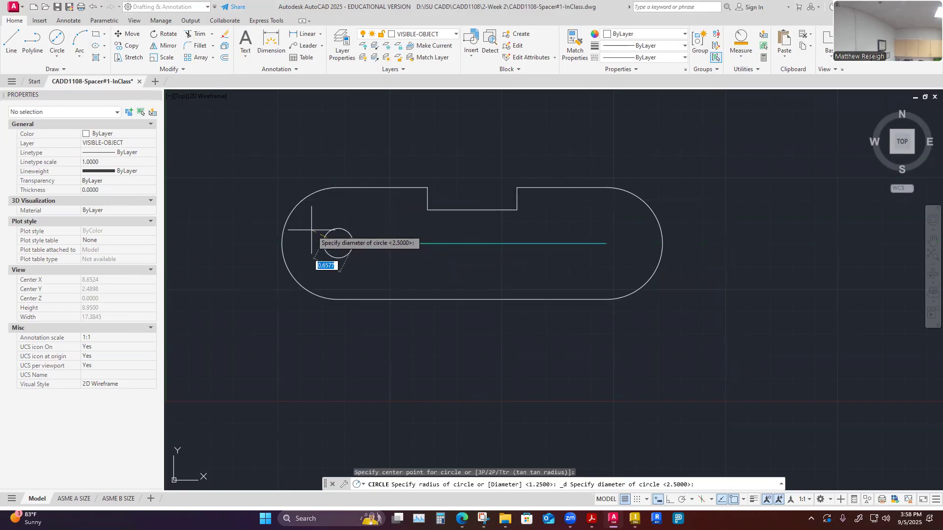
pyautogui.write('1.25')
pyautogui.press('Return')
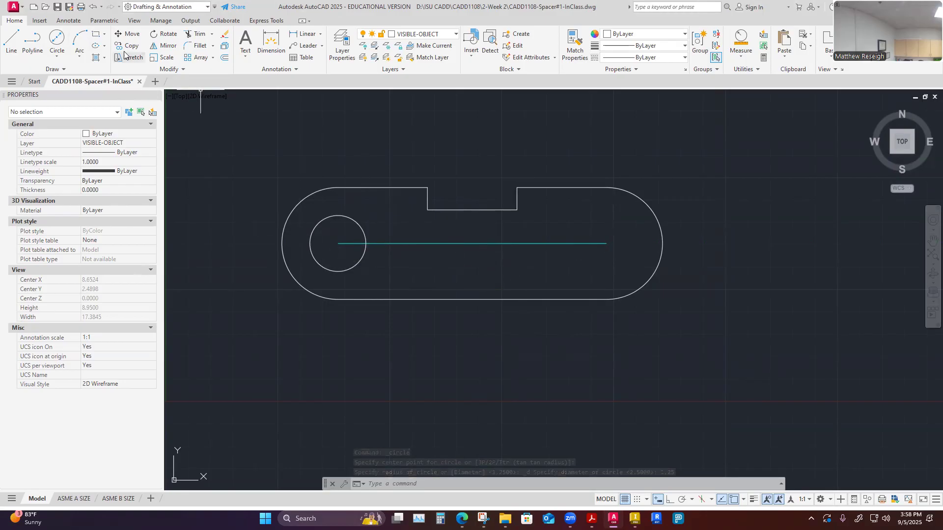
# Draw a second circle of diameter 1.25 centered on the right end of the construction line.
pyautogui.click(57, 56)
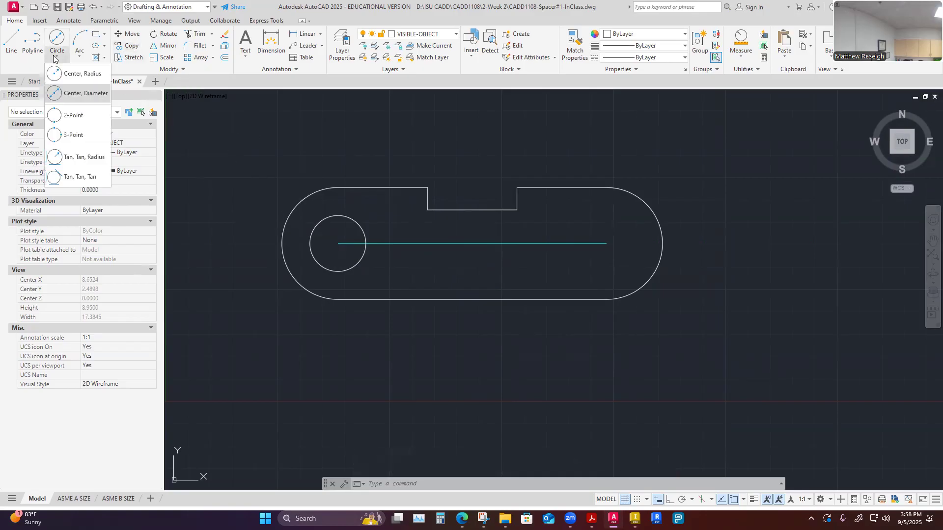
pyautogui.click(97, 78)
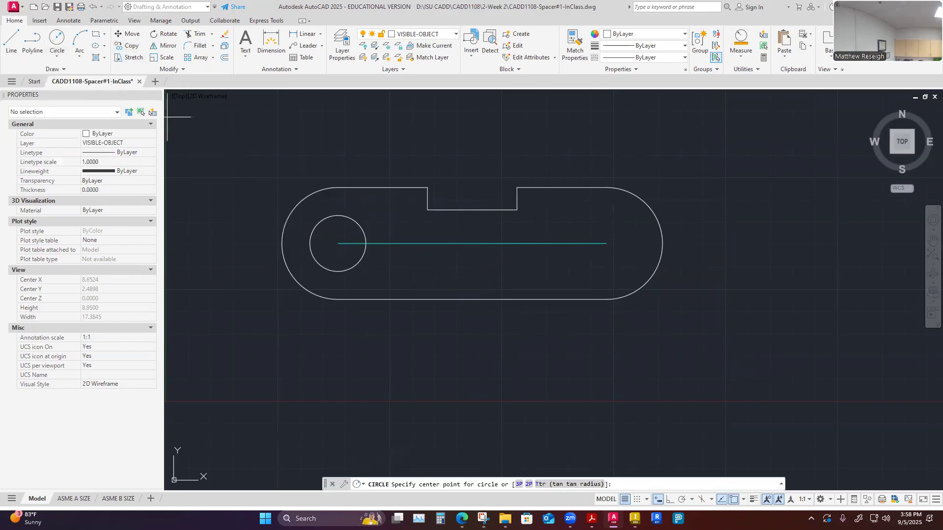
pyautogui.click(606, 243)
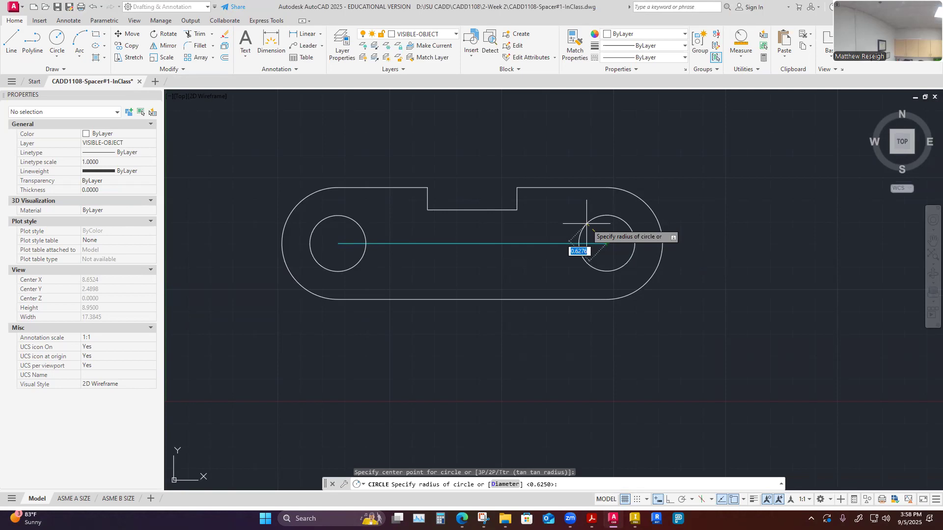
pyautogui.write('d')
pyautogui.press('Return')
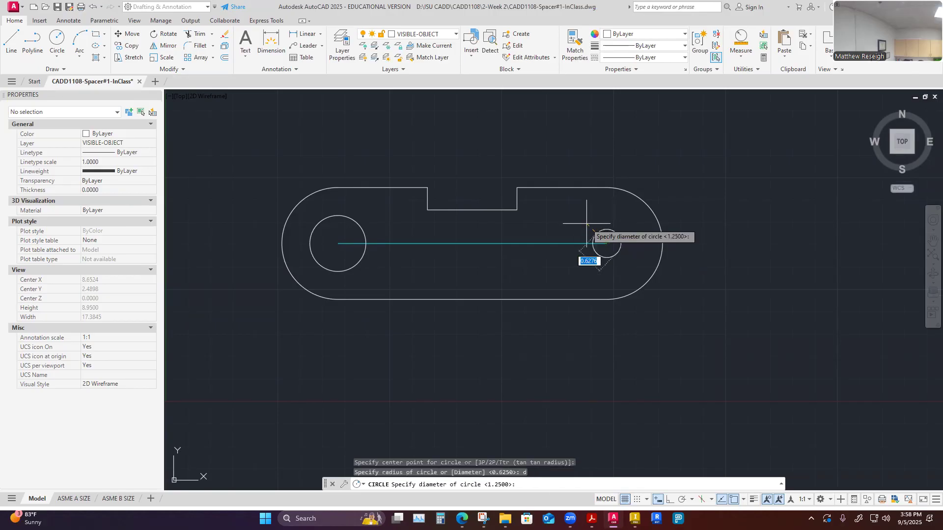
pyautogui.write('1.25')
pyautogui.press('Return')
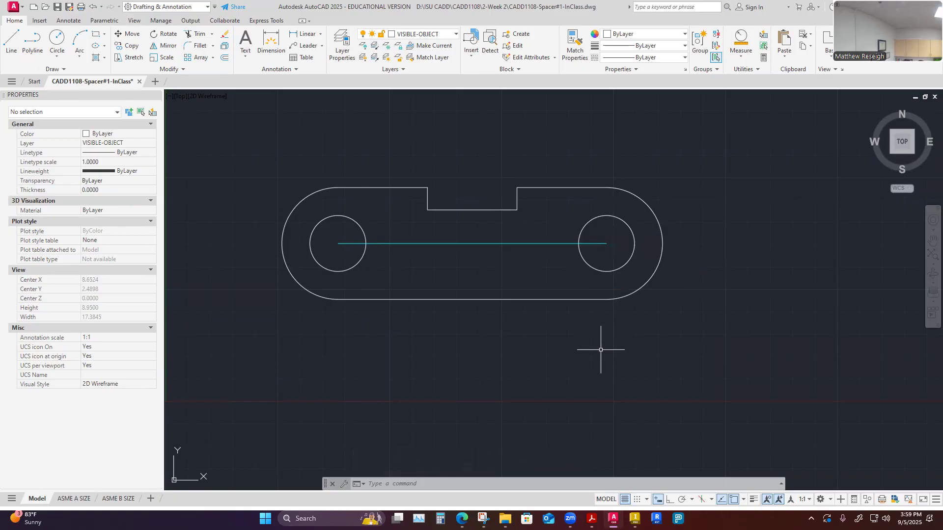
# Check the spacer reference drawing in the Snipping Tool, and inspect the part's dimensions in AutoCAD with Quick Measure.
pyautogui.click(483, 518)
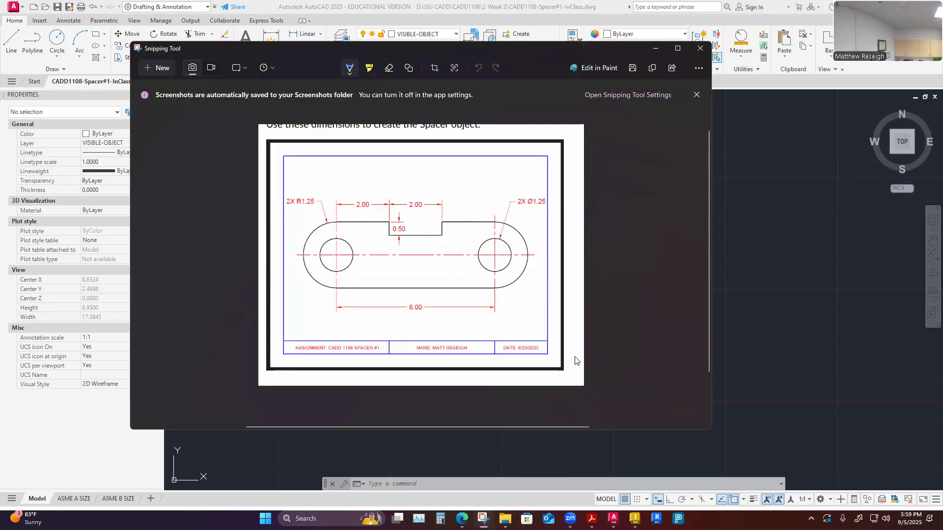
pyautogui.click(788, 347)
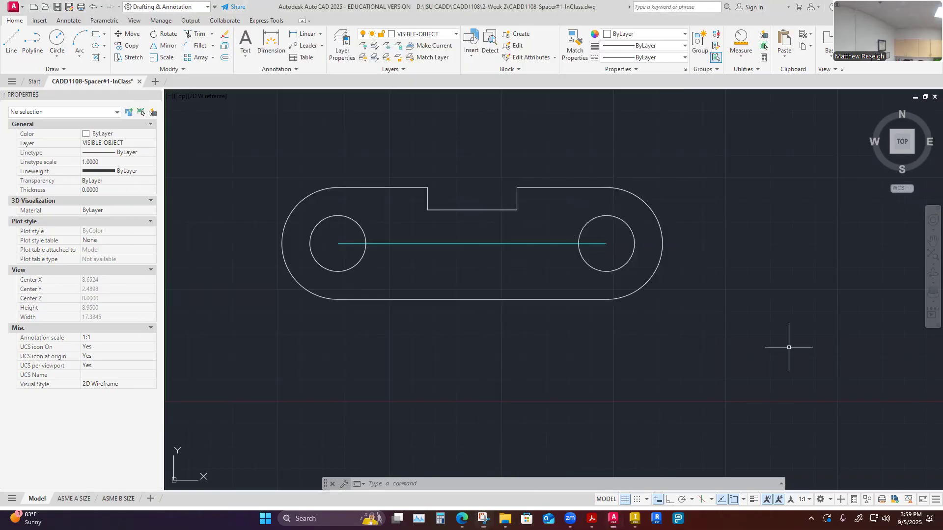
pyautogui.click(743, 58)
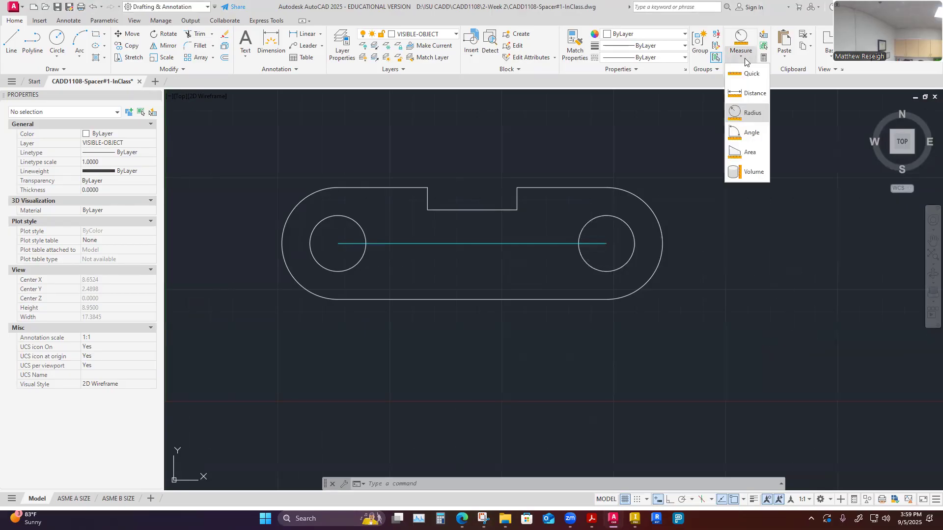
pyautogui.click(751, 75)
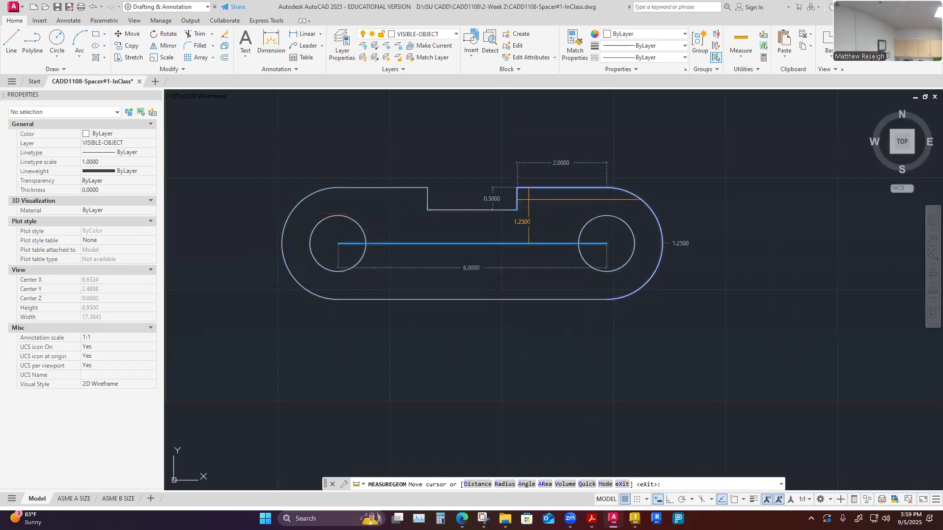
pyautogui.press('Escape')
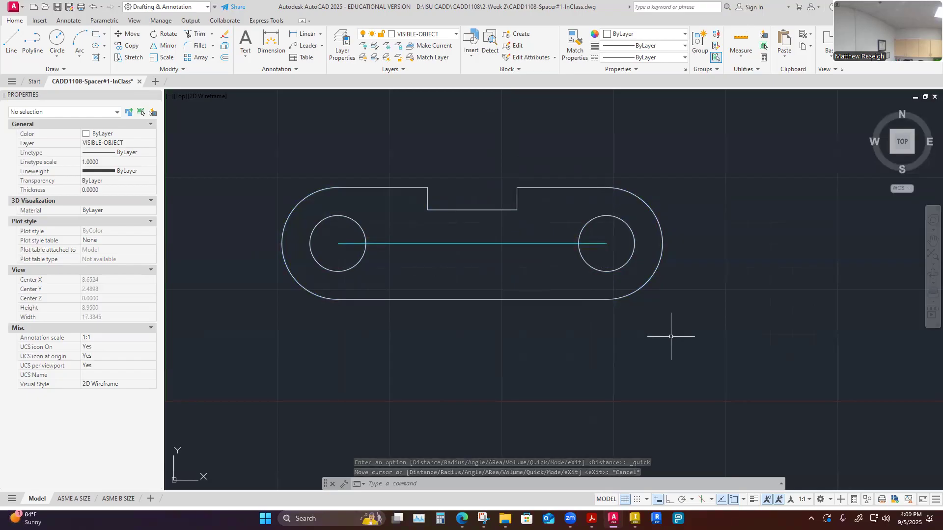
# Turn off the CONSTRUCTION layer and make CENTER the current layer.
pyautogui.click(455, 34)
pyautogui.click(363, 120)
pyautogui.click(486, 141)
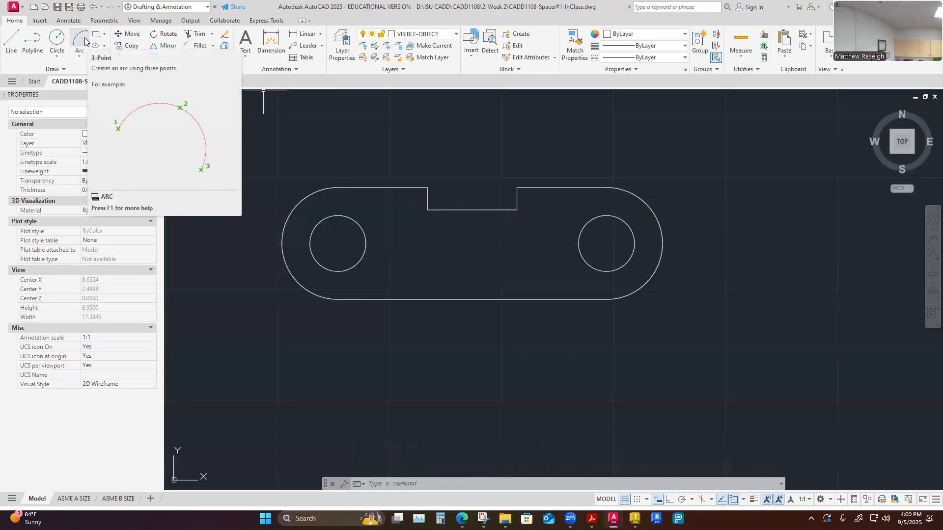
pyautogui.click(454, 37)
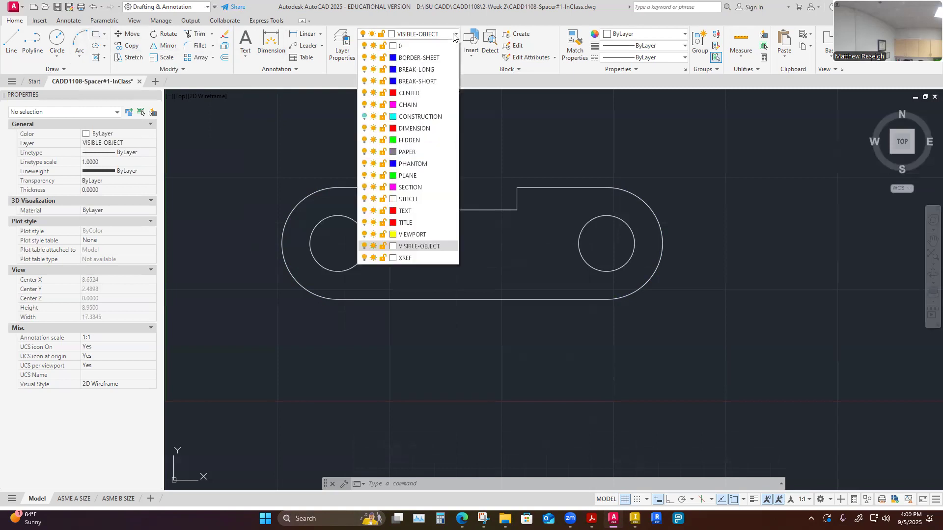
pyautogui.click(400, 93)
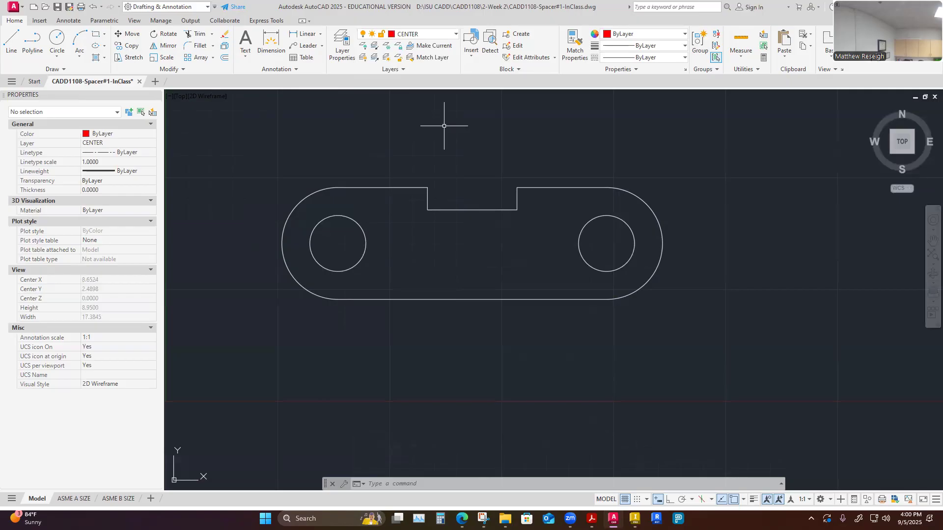
# Open the layer properties and the ASME Line Types and Weights PDF from the 0-General folder to compare layer linetypes and lineweights.
pyautogui.click(342, 45)
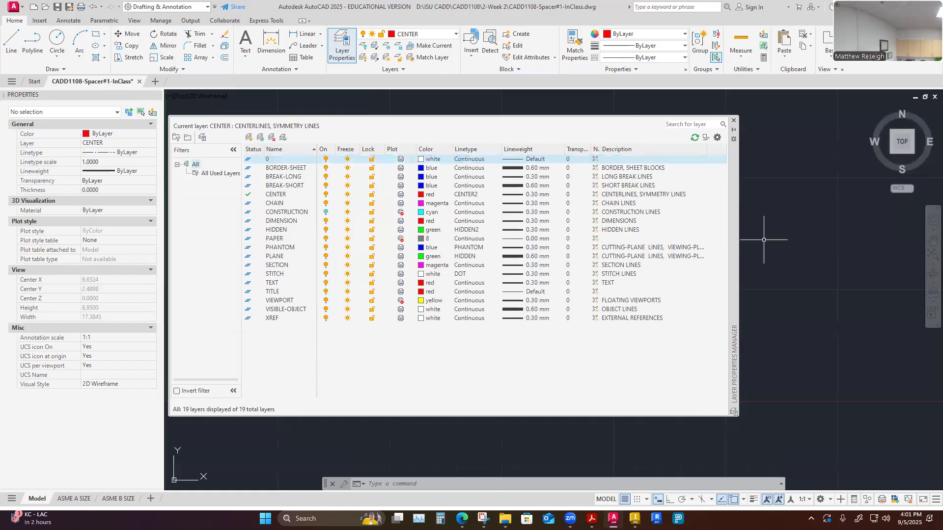
pyautogui.moveTo(733, 257); pyautogui.dragTo(768, 246)
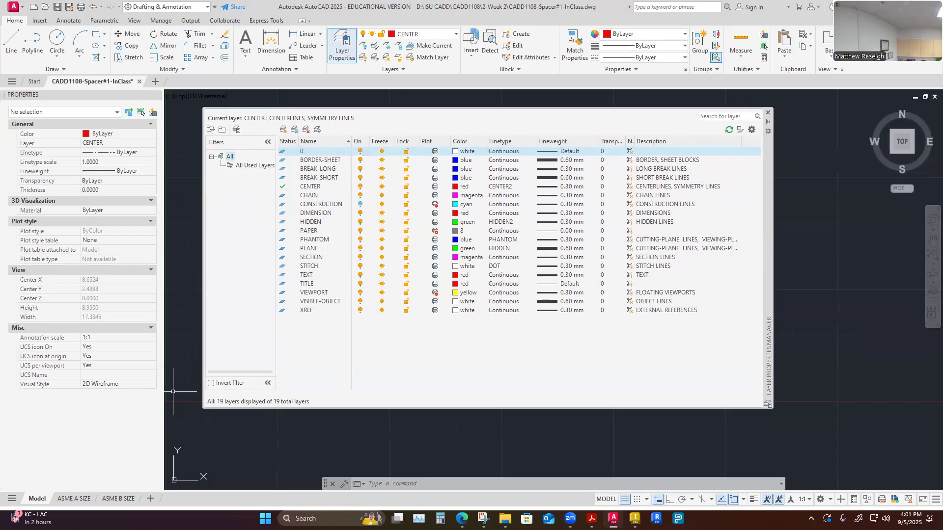
pyautogui.press('super+e')
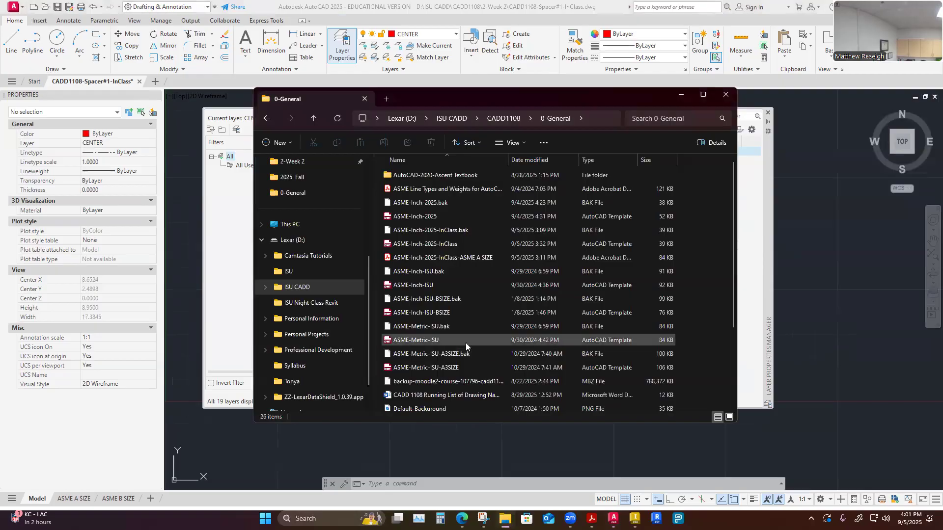
pyautogui.doubleClick(401, 188)
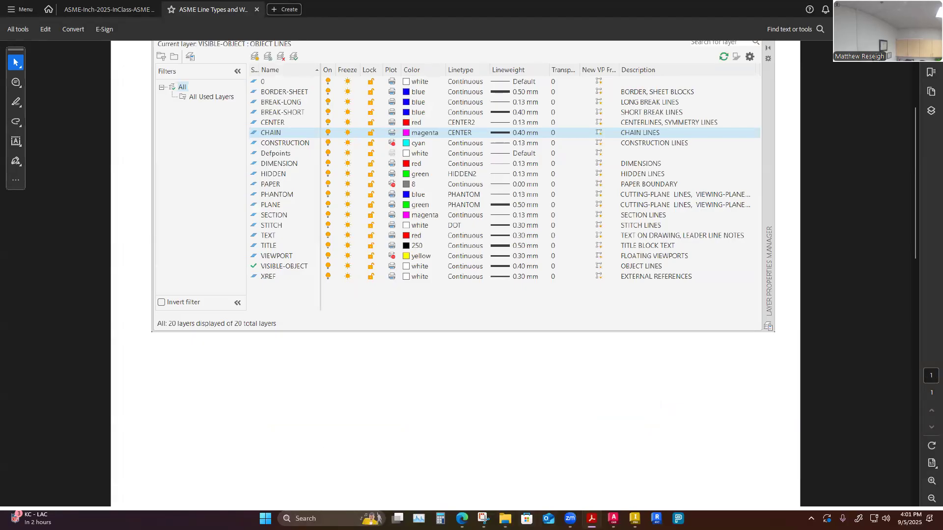
pyautogui.moveTo(591, 518)
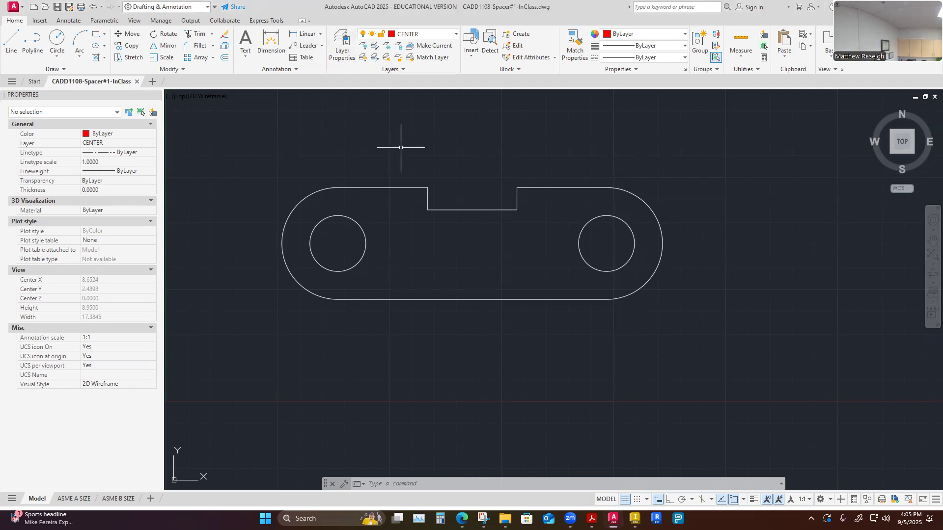
# Review the linetypes and lineweights of the layers in the Layer Properties Manager, especially the CENTER layer, and close it.
pyautogui.click(341, 46)
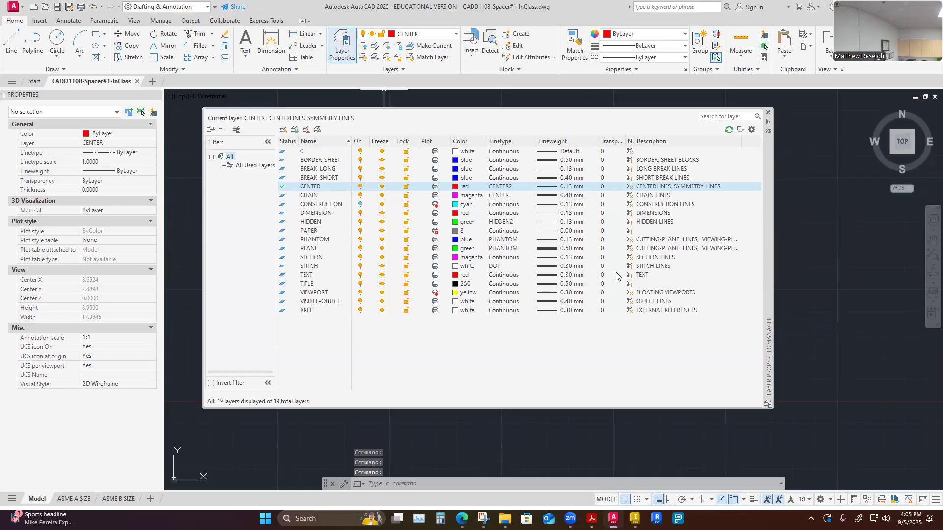
pyautogui.click(769, 114)
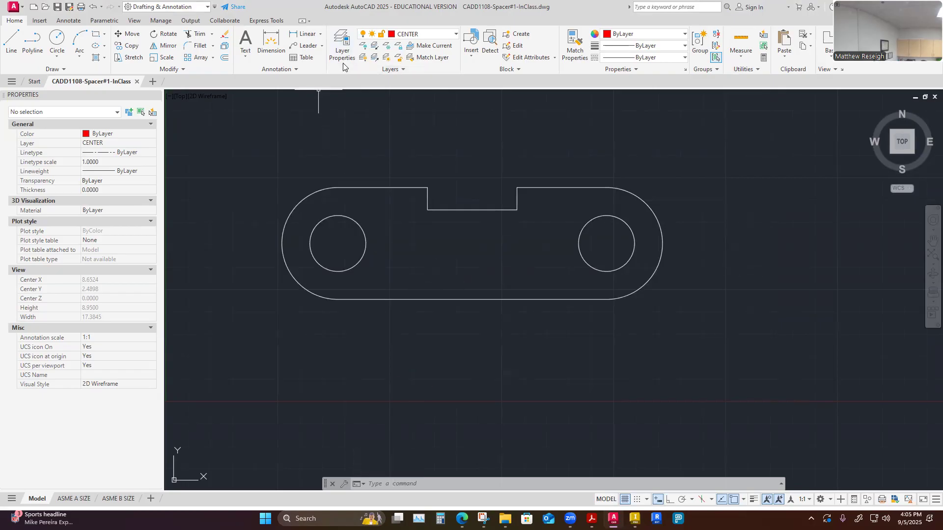
pyautogui.click(342, 46)
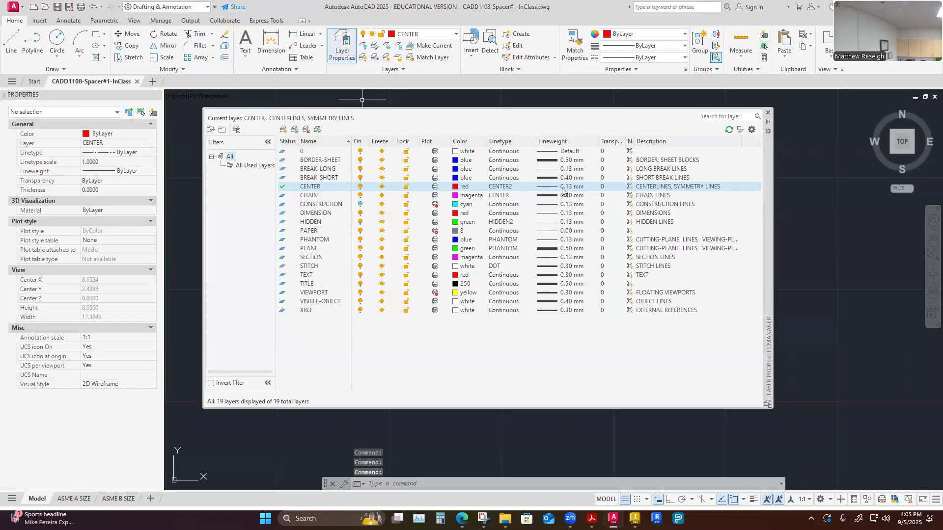
pyautogui.click(768, 112)
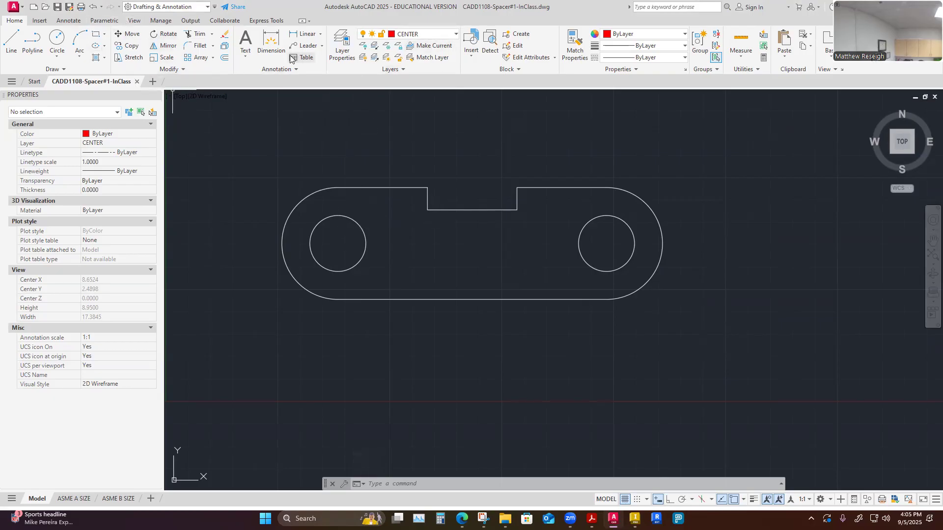
# Draw a trial line on the CENTER layer between the centers of the two holes, and delete it.
pyautogui.click(12, 44)
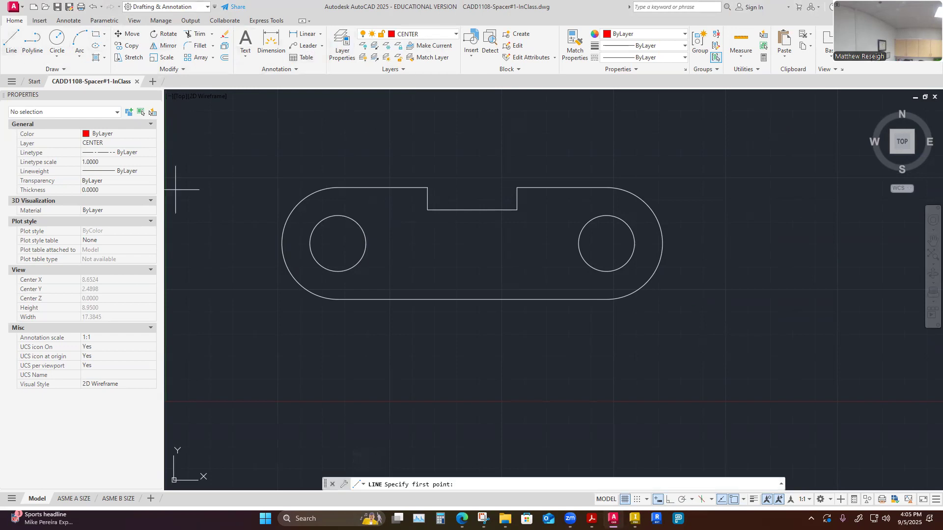
pyautogui.click(338, 243)
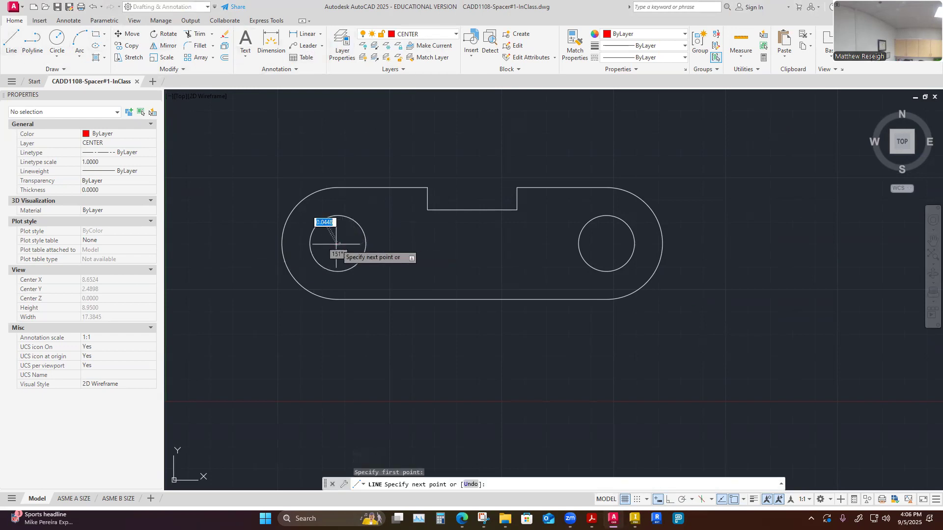
pyautogui.click(607, 243)
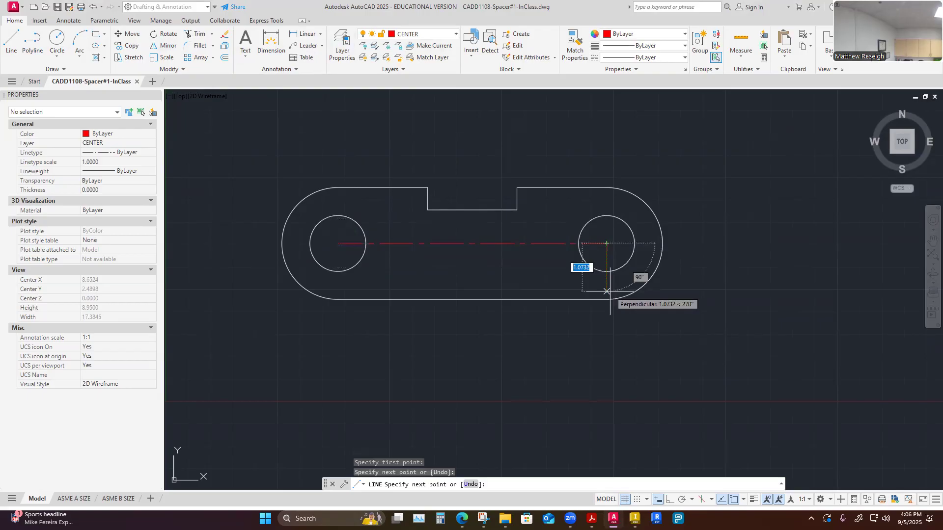
pyautogui.press('Escape')
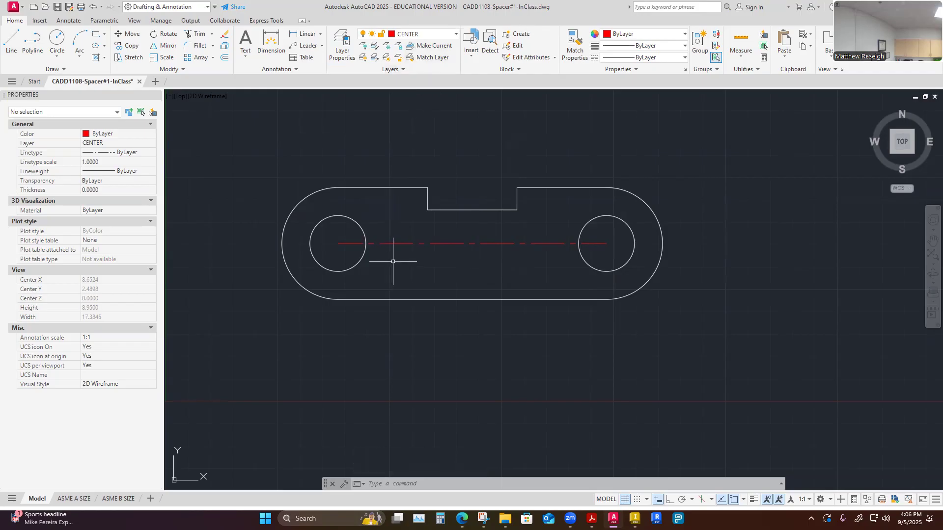
pyautogui.click(410, 243)
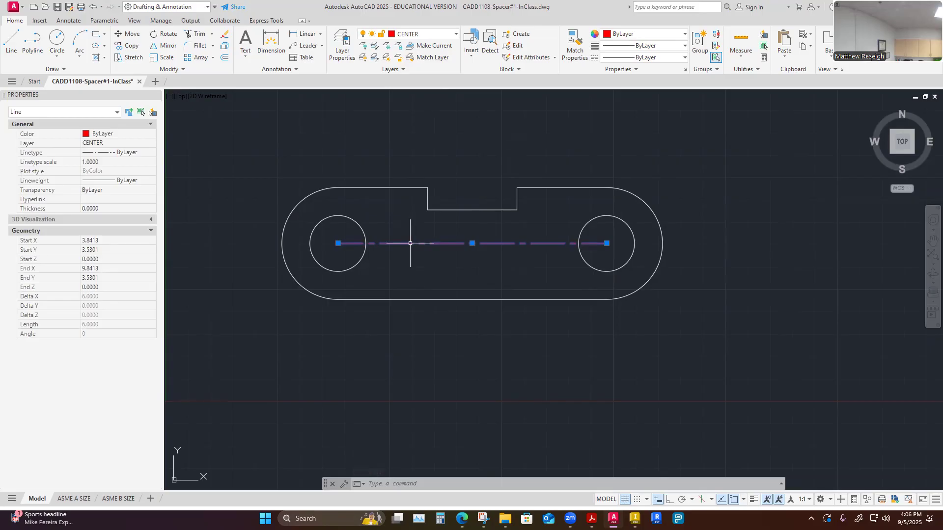
pyautogui.press('Delete')
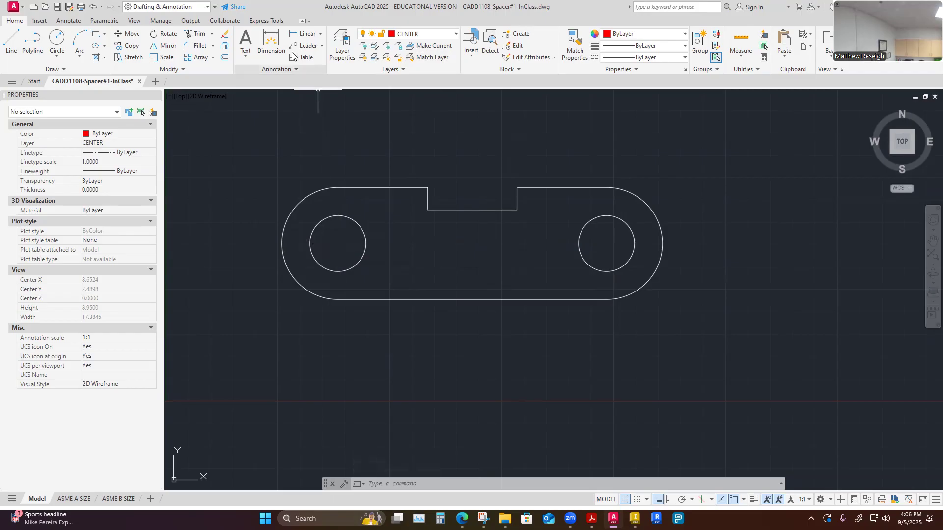
# Add a center mark to the spacer's left outer arc.
pyautogui.click(69, 21)
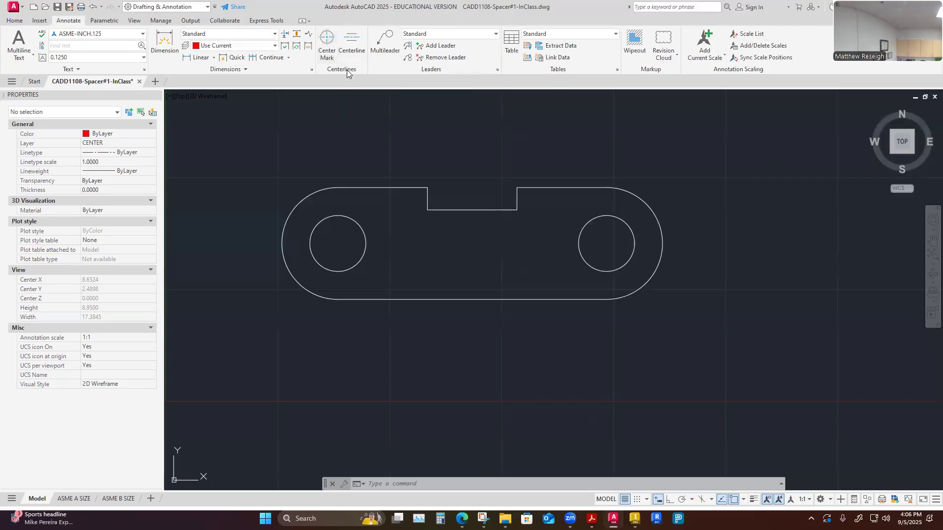
pyautogui.click(329, 38)
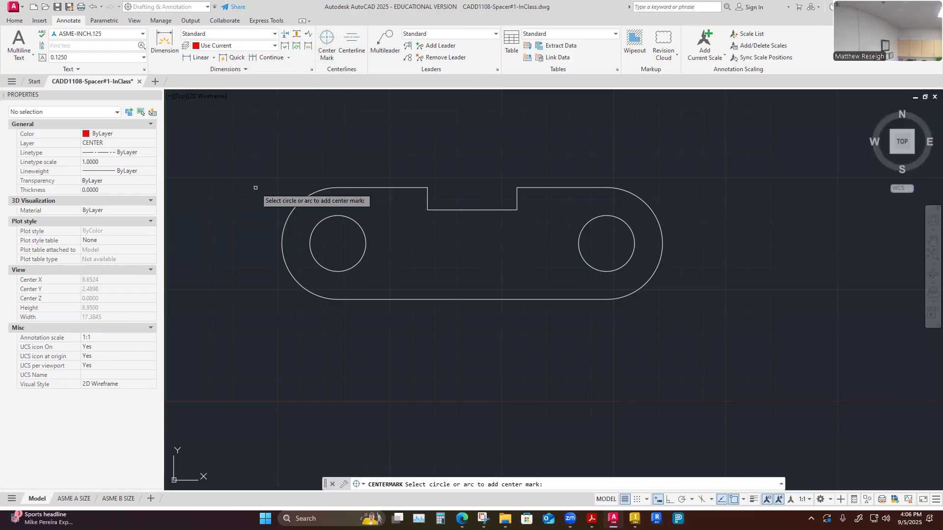
pyautogui.click(297, 206)
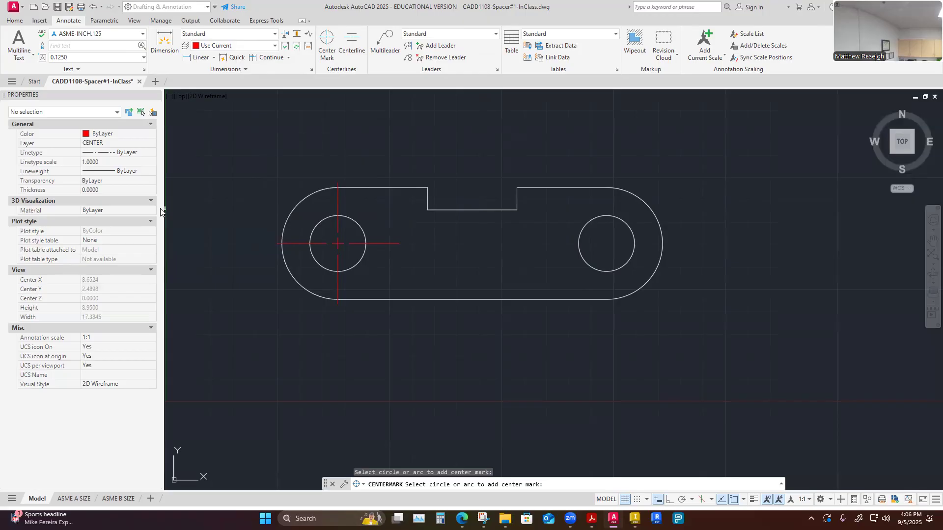
pyautogui.press('Escape')
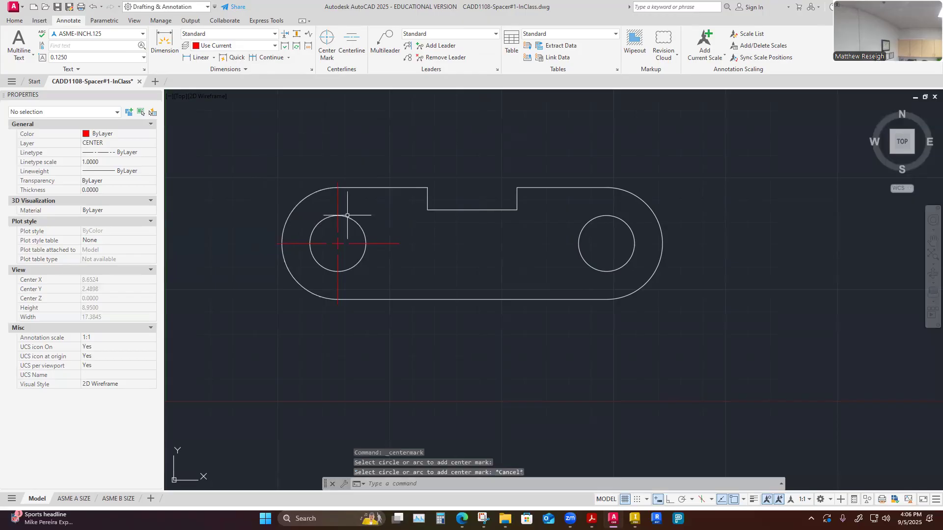
# Undo the left outer arc's center mark, and try a center mark on the left hole before undoing it too.
pyautogui.click(92, 6)
pyautogui.click(327, 42)
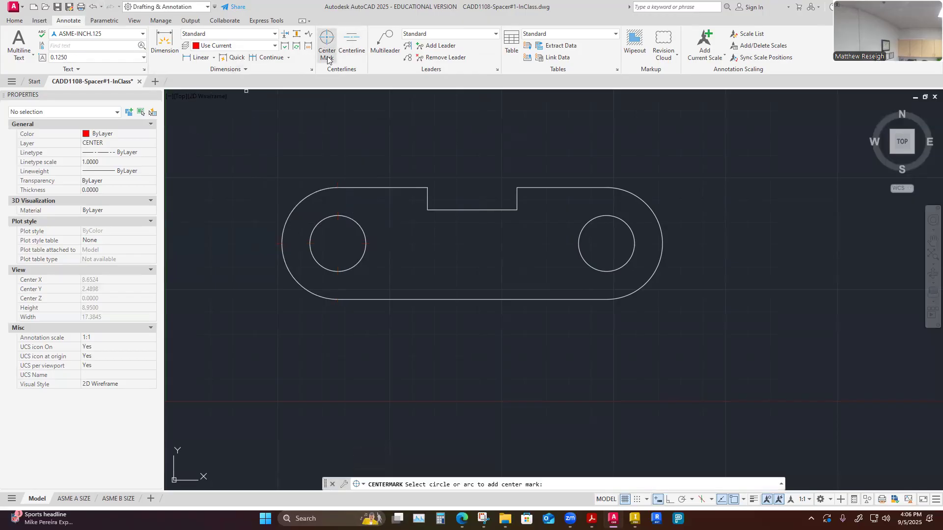
pyautogui.click(364, 238)
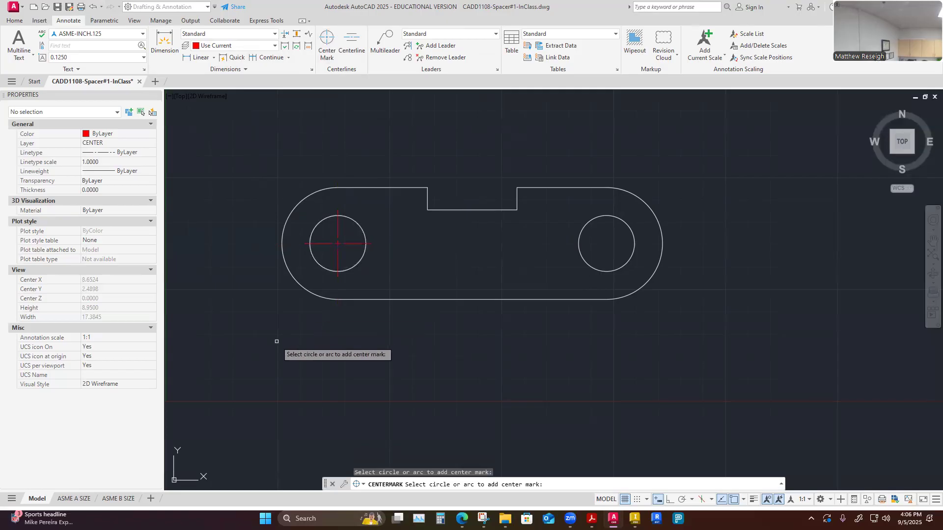
pyautogui.press('Escape')
pyautogui.click(92, 7)
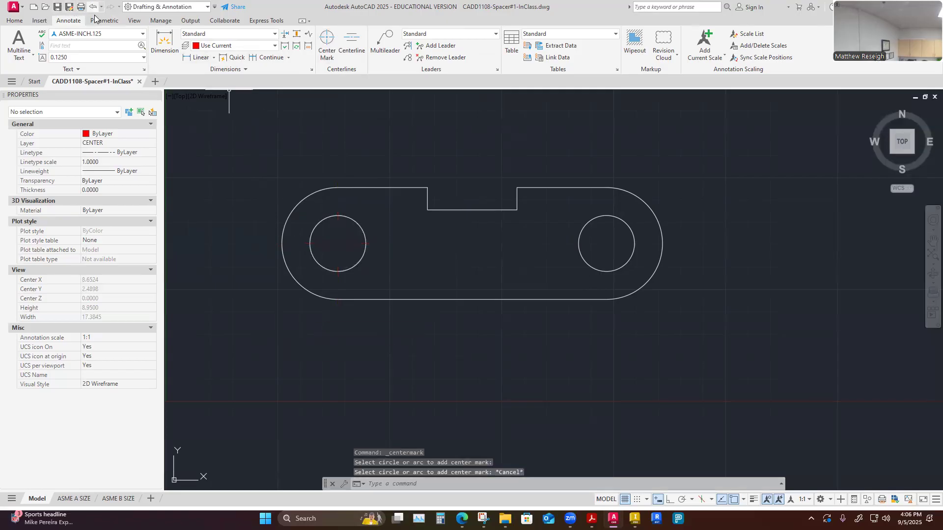
# Check the spacer reference drawing in Snipping Tool, and add a center mark to the spacer's right outer arc.
pyautogui.click(483, 518)
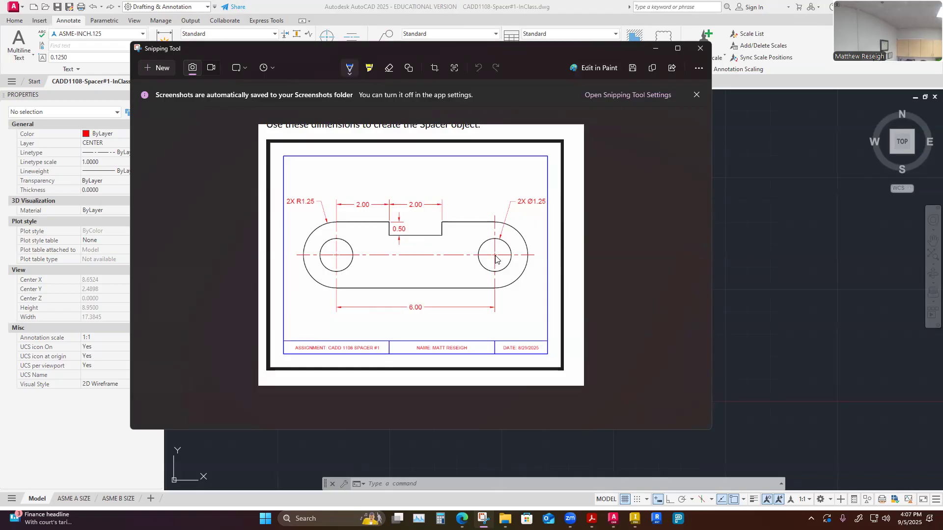
pyautogui.click(784, 404)
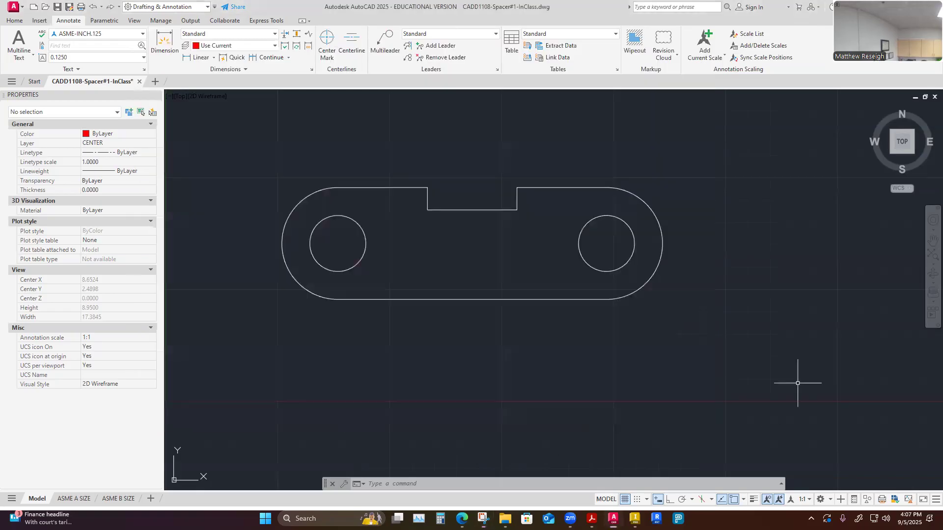
pyautogui.click(327, 49)
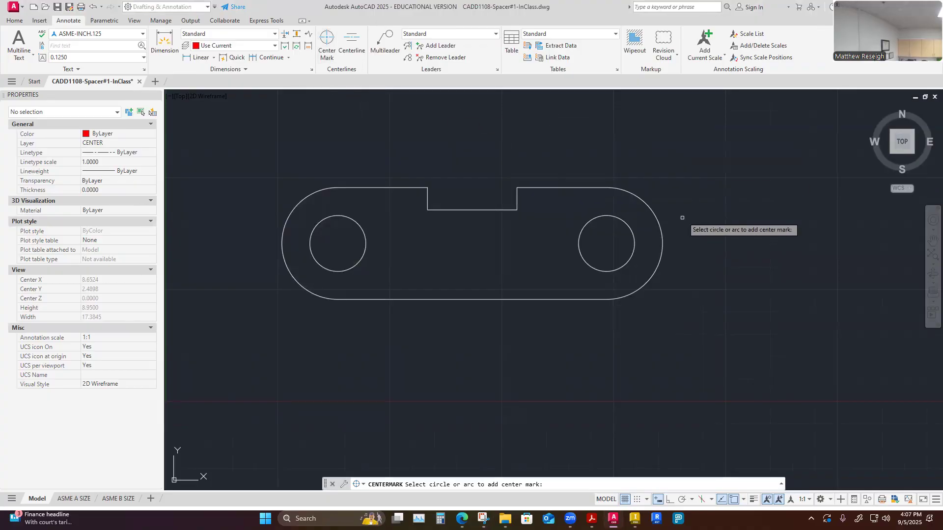
pyautogui.click(660, 252)
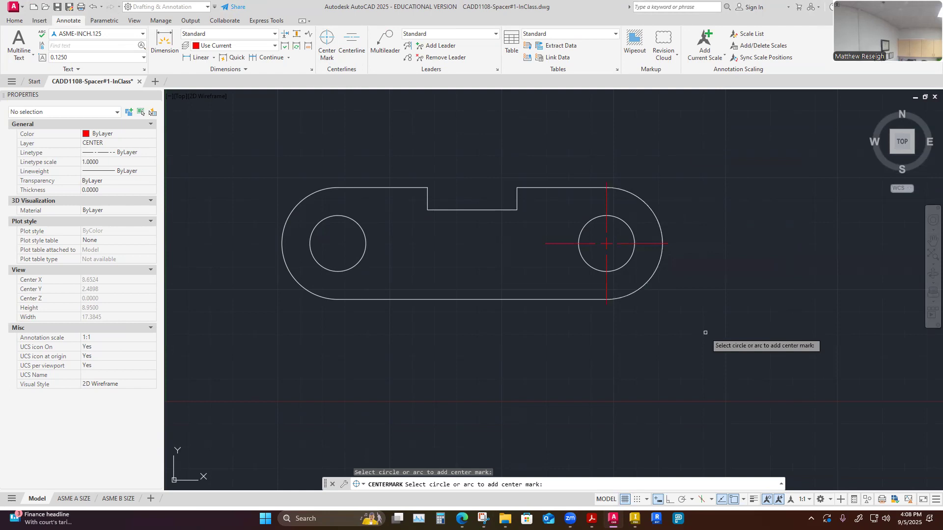
pyautogui.press('Escape')
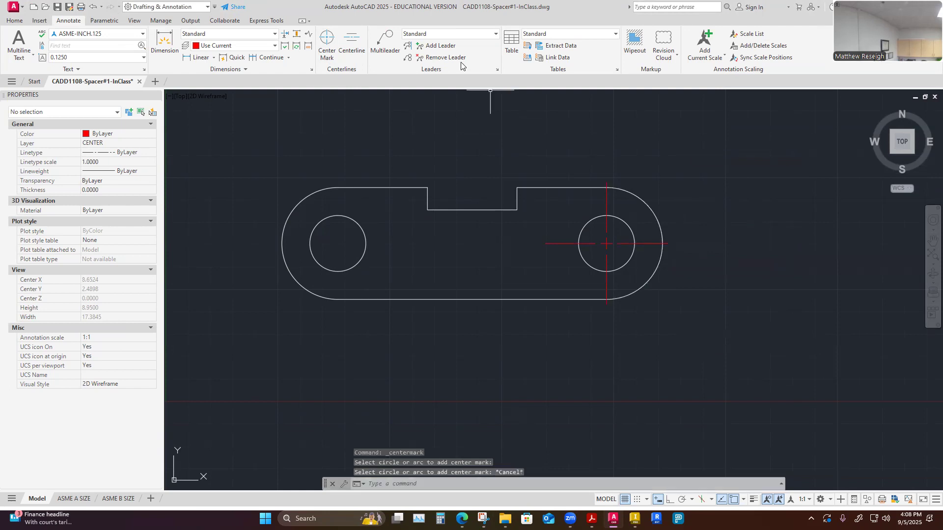
# Add a center mark to the left hole of the spacer.
pyautogui.click(327, 49)
pyautogui.click(353, 269)
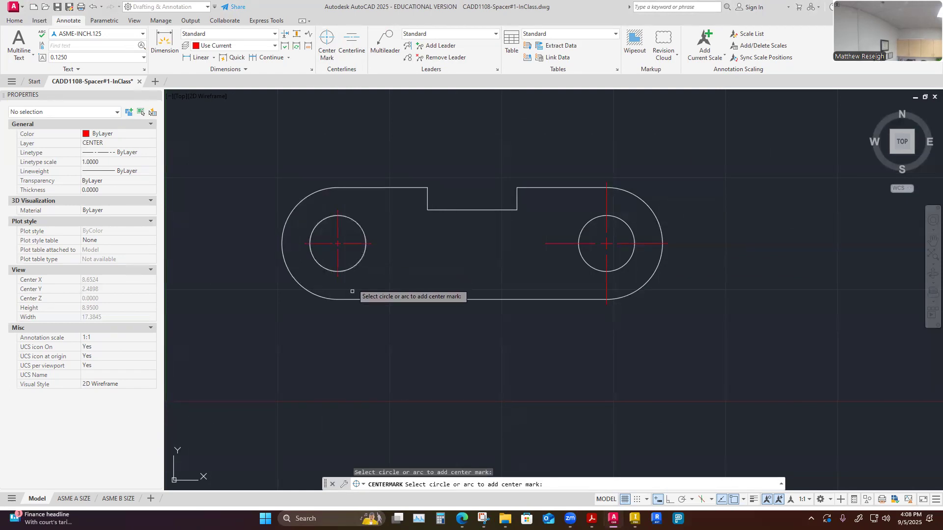
pyautogui.press('Escape')
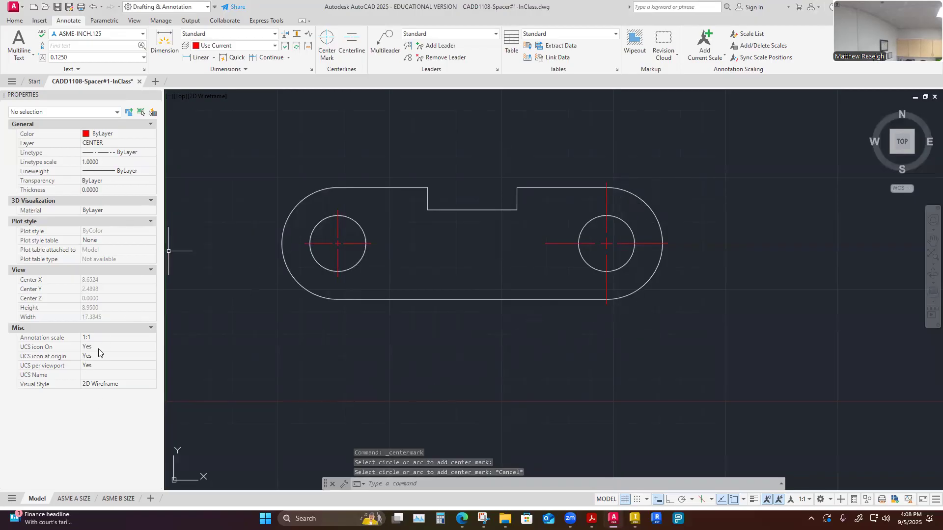
# Select the right arc's center mark and examine its cross size, cross gap and extensions, comparing them with the left hole's mark.
pyautogui.click(559, 245)
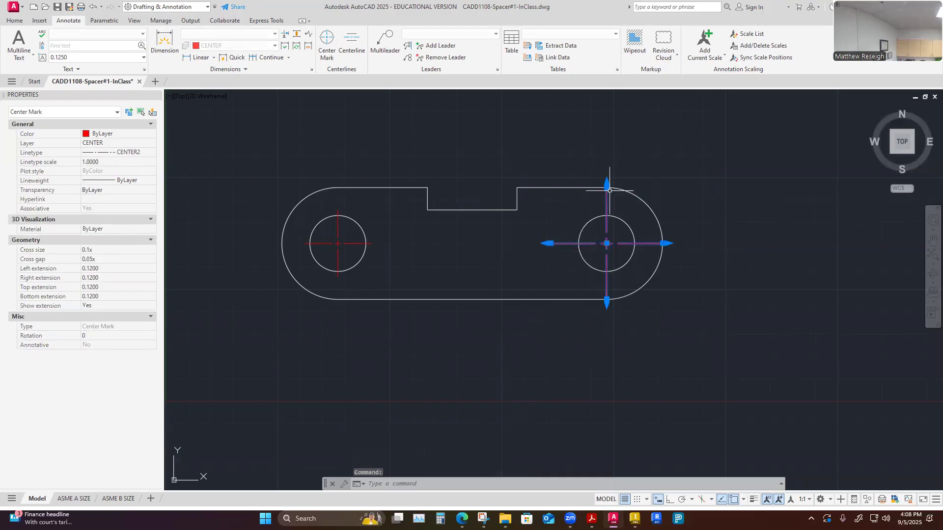
pyautogui.scroll(5, 607, 185)
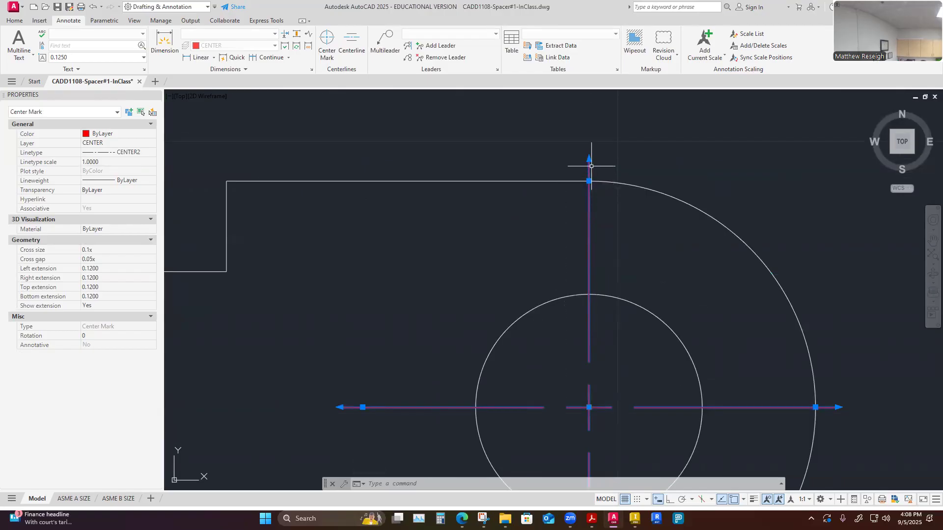
pyautogui.scroll(-5, 623, 236)
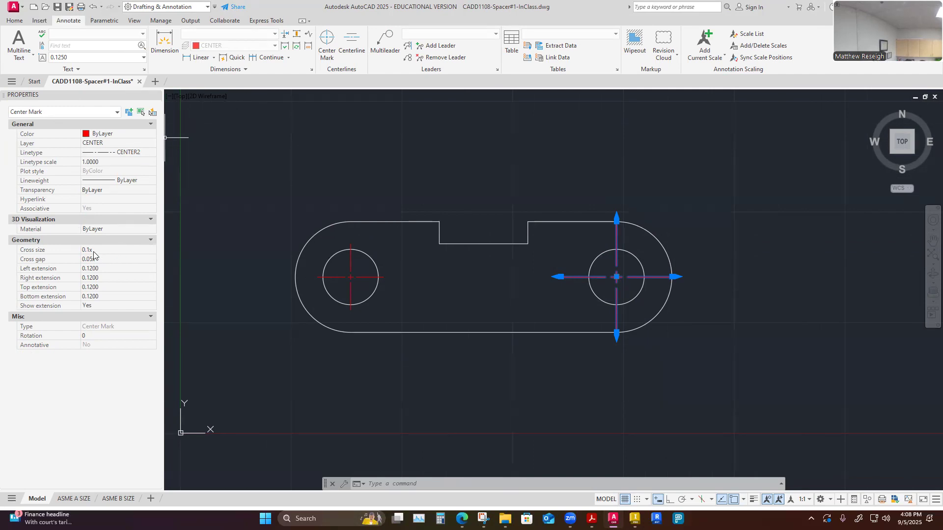
pyautogui.scroll(4, 620, 283)
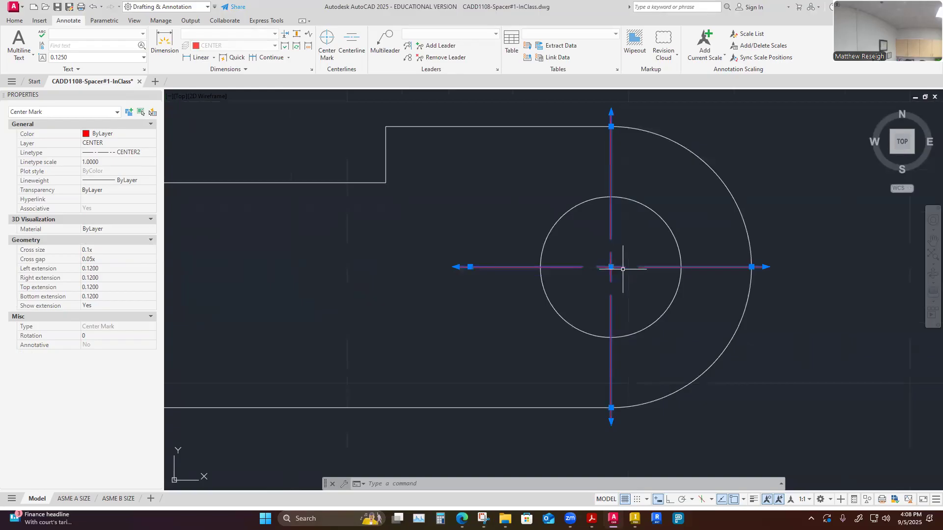
pyautogui.scroll(-2, 620, 273)
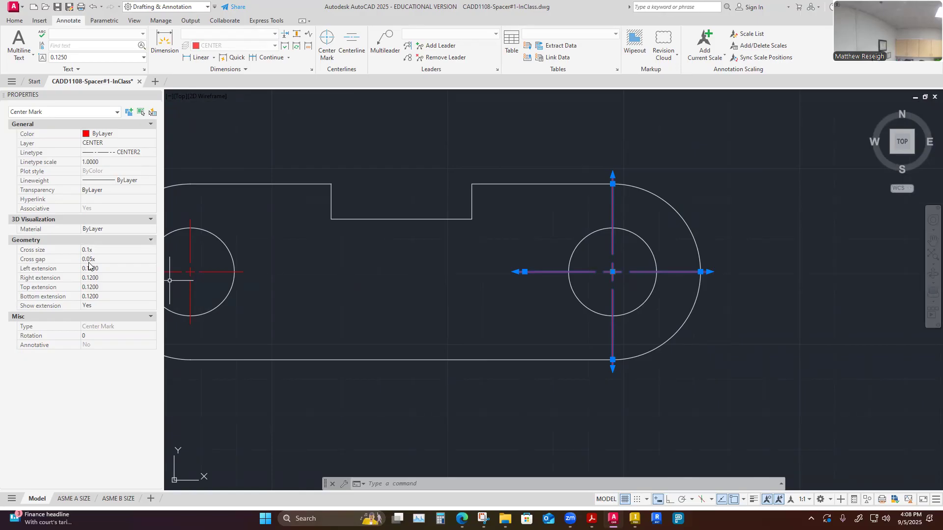
pyautogui.scroll(6, 607, 276)
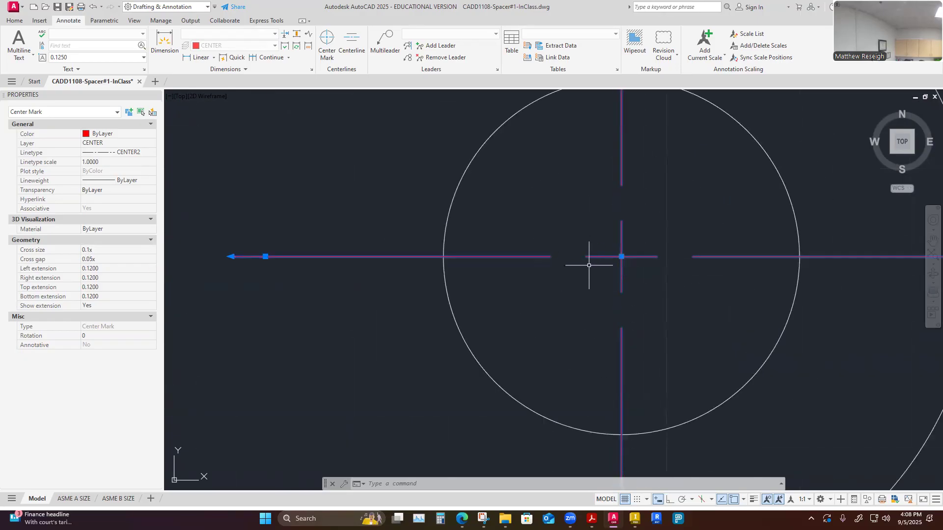
pyautogui.scroll(-4, 602, 265)
pyautogui.scroll(5, 631, 269)
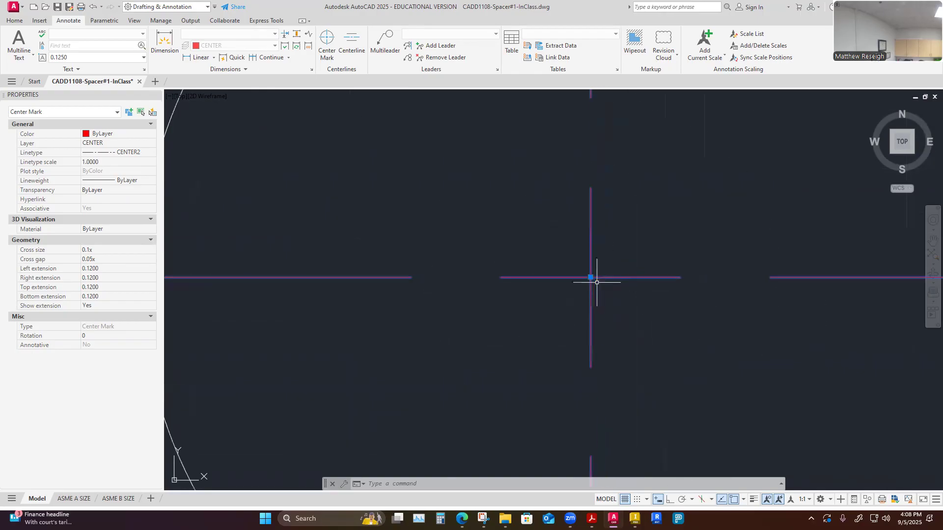
pyautogui.scroll(-6, 589, 275)
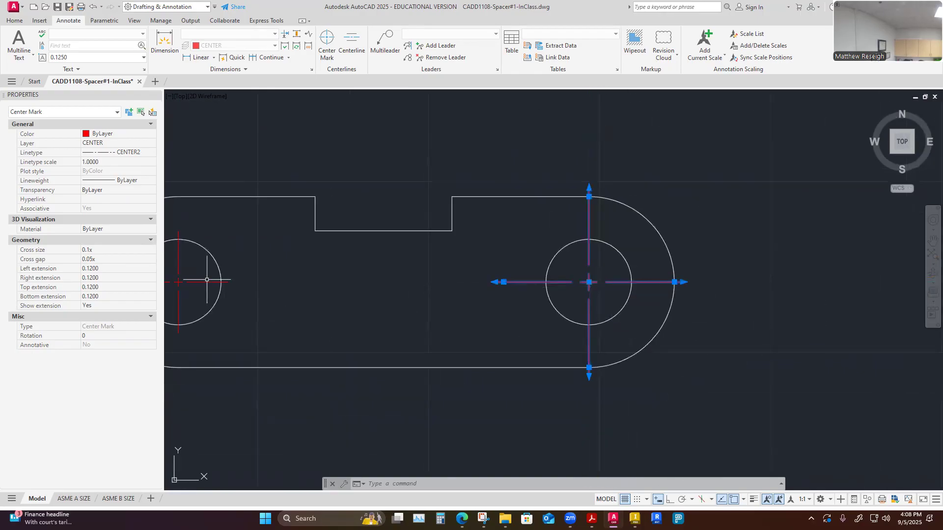
pyautogui.scroll(2, 177, 285)
pyautogui.scroll(5, 177, 286)
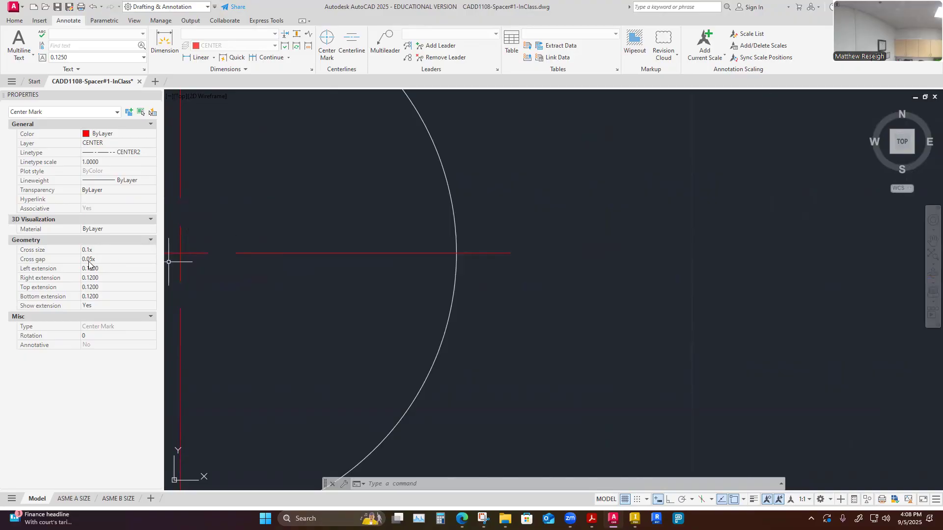
pyautogui.scroll(-6, 308, 291)
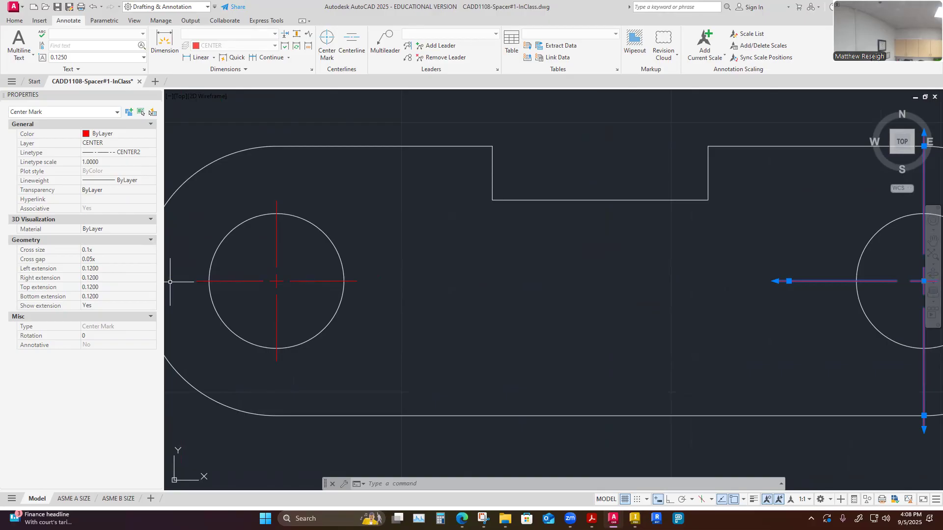
pyautogui.scroll(-3, 285, 290)
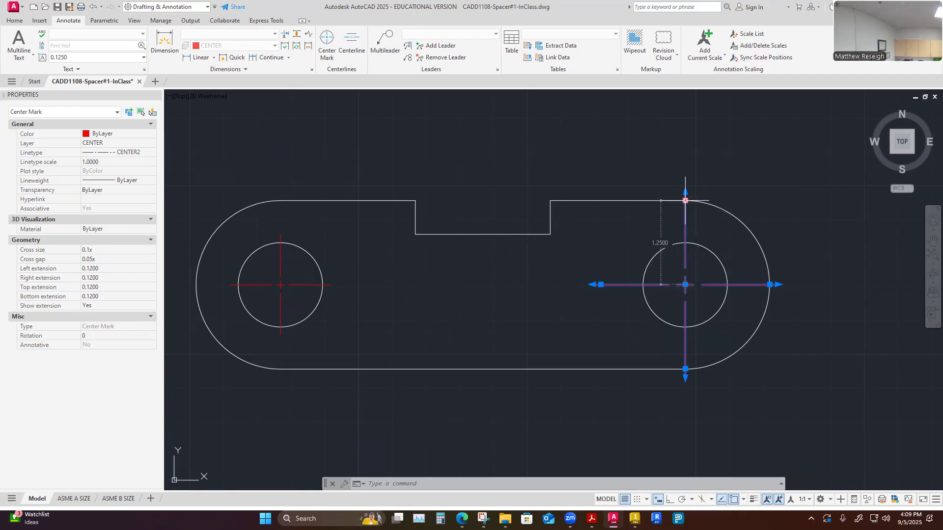
# Set the left, right, top and bottom extensions of the right arc's center mark to 0.25, and deselect it.
pyautogui.click(94, 269)
pyautogui.write('.25')
pyautogui.press('Tab')
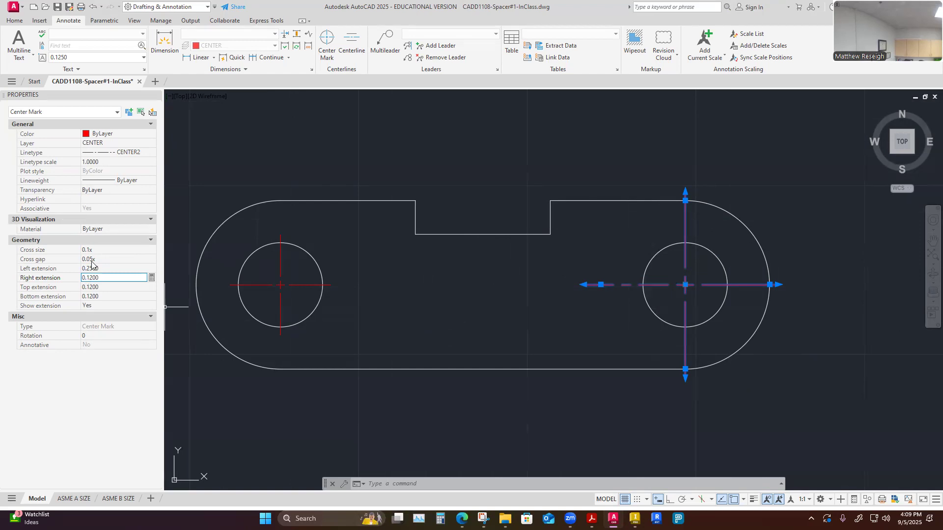
pyautogui.click(114, 268)
pyautogui.click(107, 278)
pyautogui.write('.25')
pyautogui.press('Down')
pyautogui.write('.2')
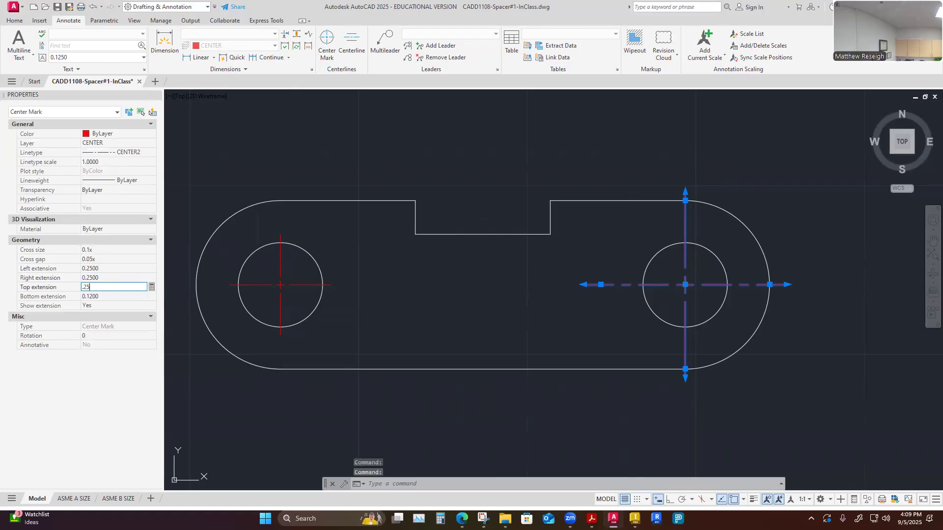
pyautogui.press('Down')
pyautogui.write('.')
pyautogui.press('Down')
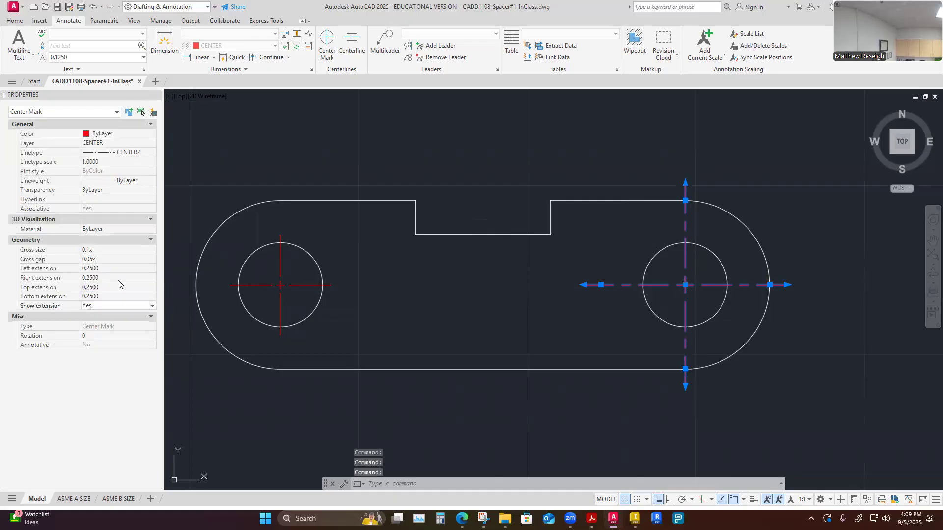
pyautogui.click(577, 391)
pyautogui.press('Escape')
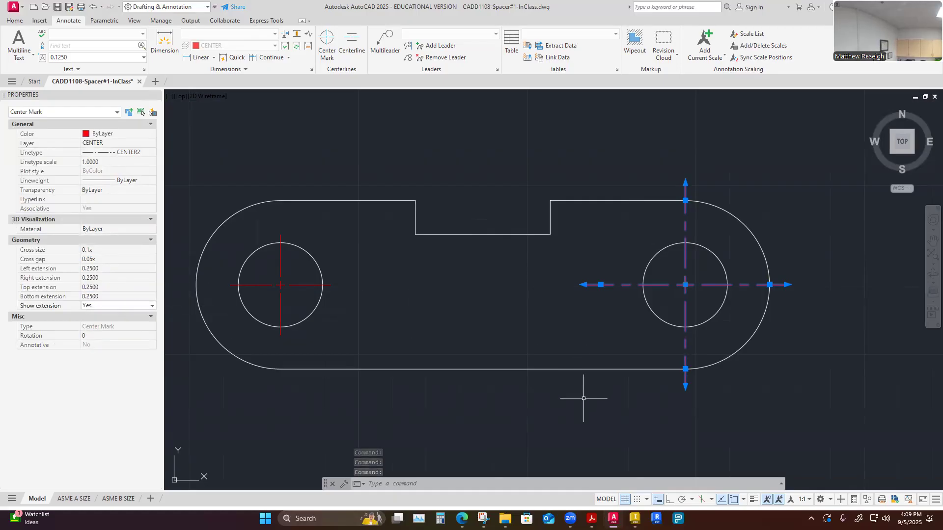
pyautogui.press('Escape')
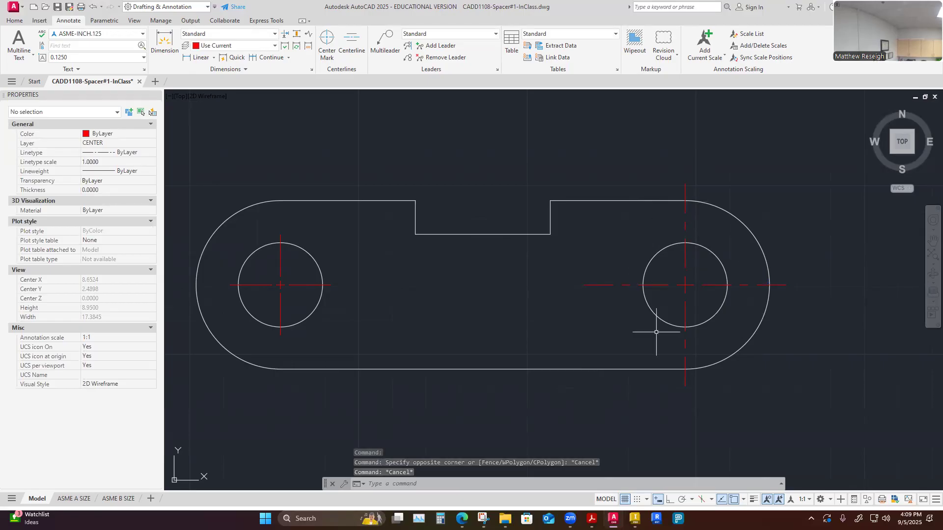
# Stretch the upper end of the left hole's center mark to the point where the outer arc meets the spacer's top edge.
pyautogui.scroll(4, 193, 280)
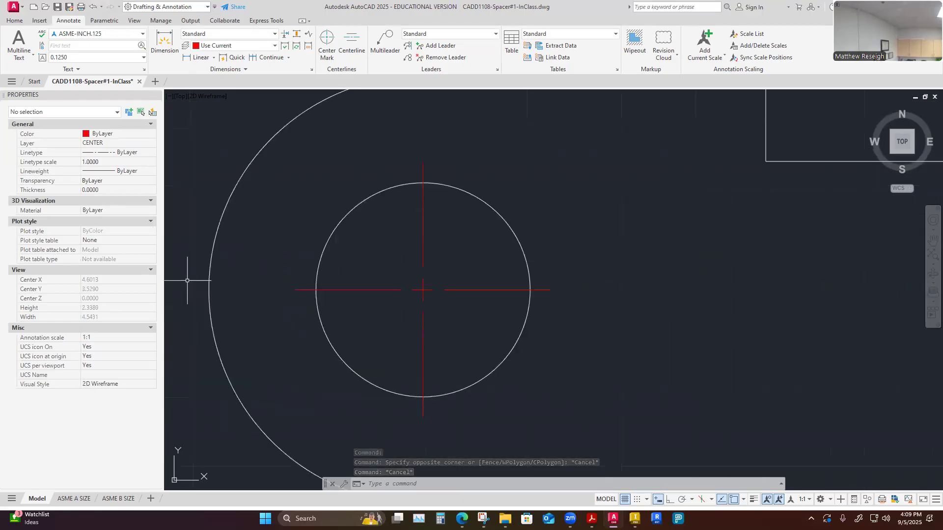
pyautogui.click(421, 246)
pyautogui.press('Escape')
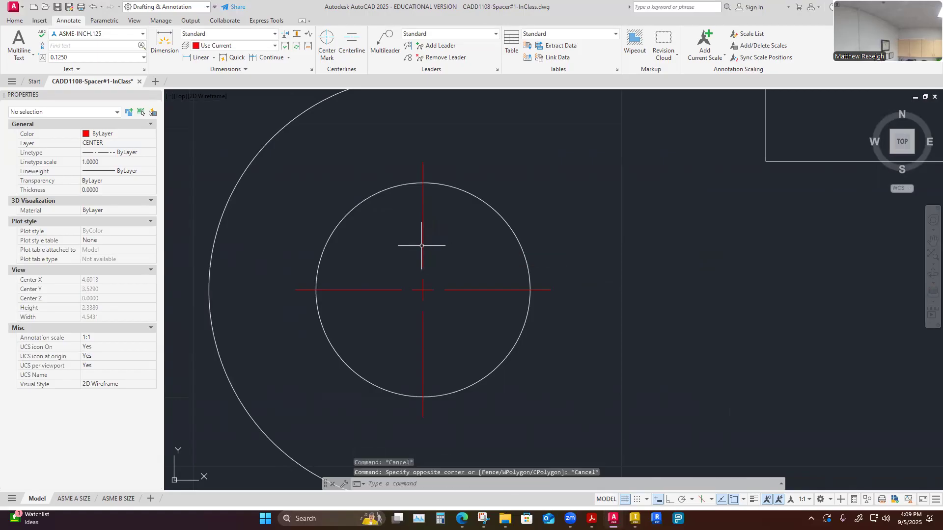
pyautogui.click(422, 246)
pyautogui.scroll(-3, 589, 299)
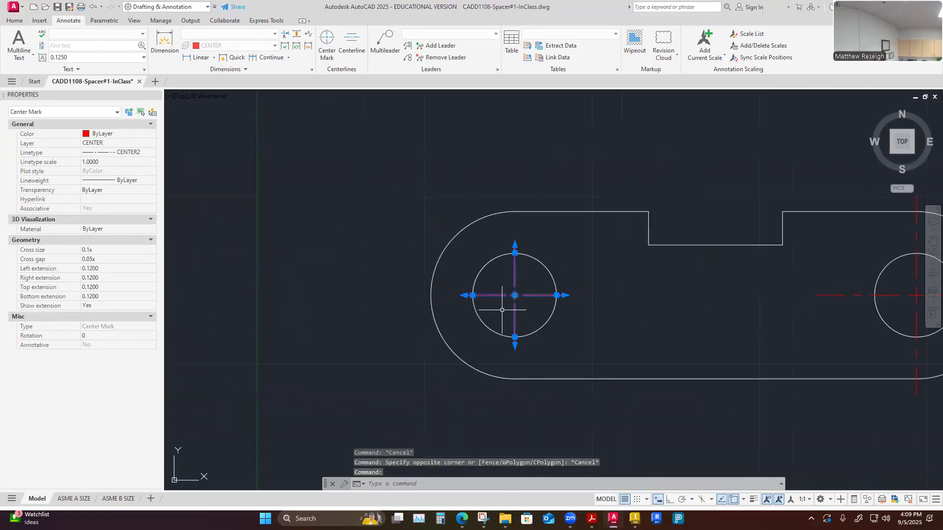
pyautogui.scroll(2, 502, 277)
pyautogui.scroll(4, 529, 237)
pyautogui.scroll(2, 492, 248)
pyautogui.scroll(-4, 493, 206)
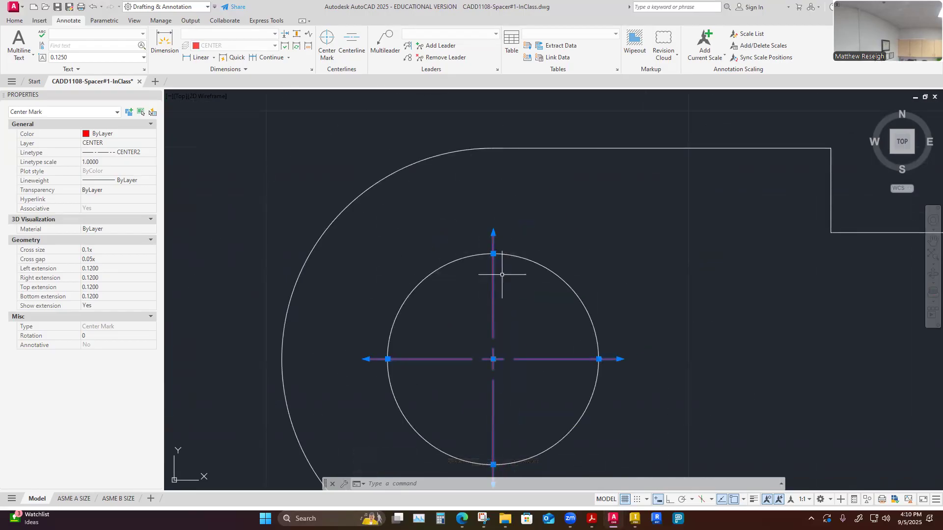
pyautogui.click(494, 254)
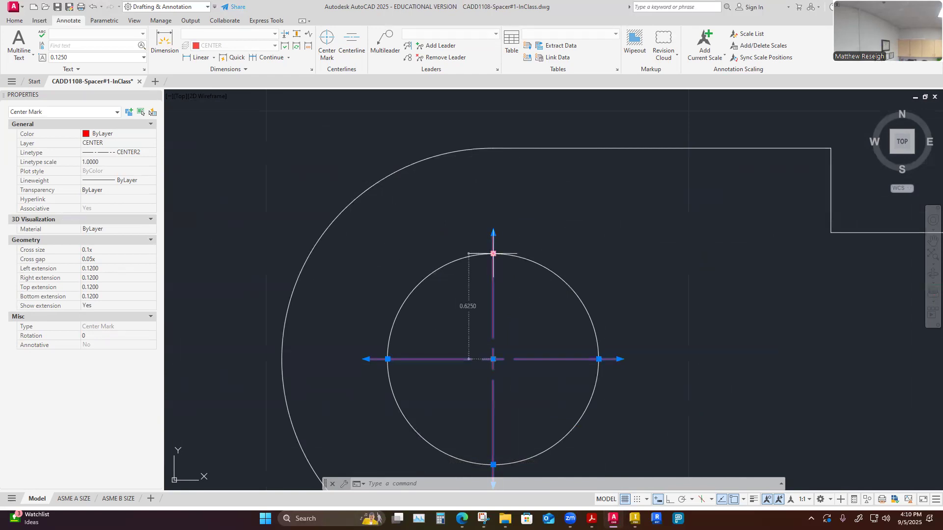
pyautogui.click(493, 148)
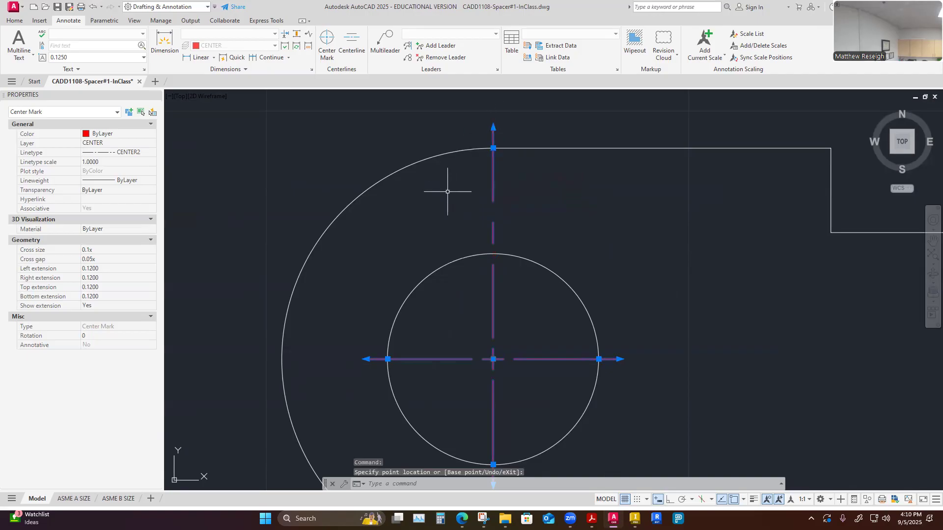
# Stretch the lower end of the left hole's center mark to the spacer's bottom edge.
pyautogui.scroll(-2, 434, 228)
pyautogui.scroll(2, 442, 379)
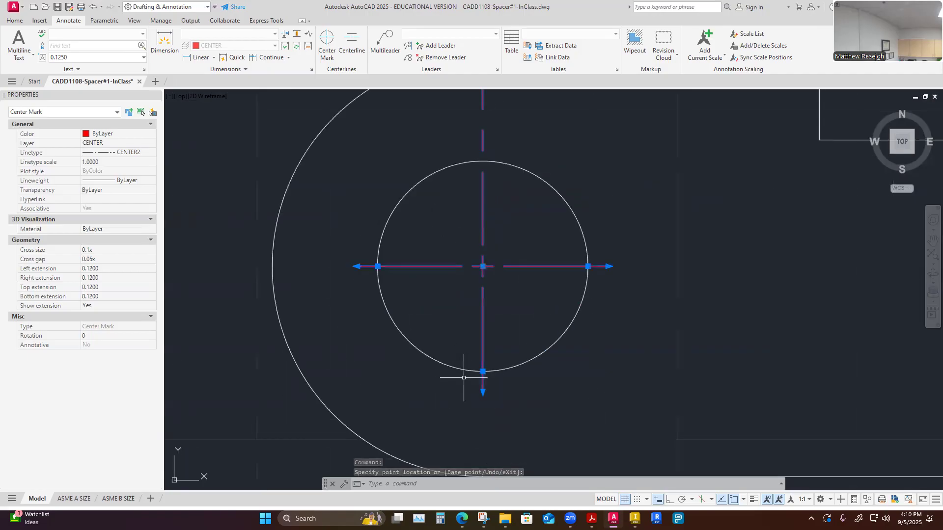
pyautogui.scroll(-2, 483, 372)
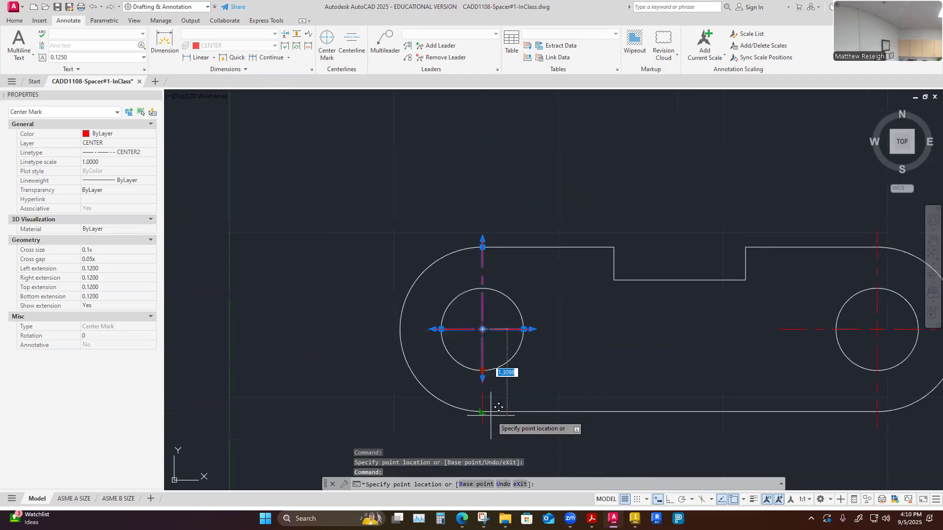
pyautogui.click(465, 412)
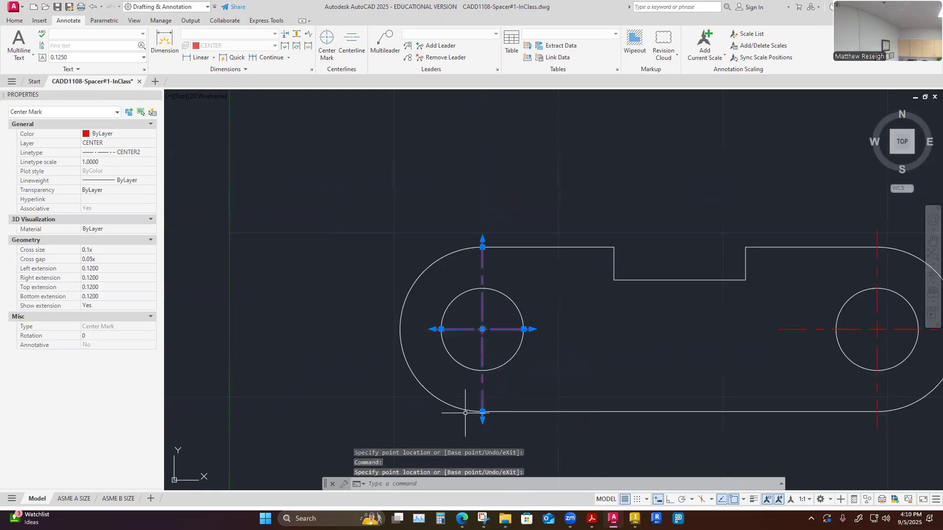
# Stretch the left end of the left hole's center mark to the leftmost point of the spacer's outer arc.
pyautogui.click(441, 330)
pyautogui.click(408, 321)
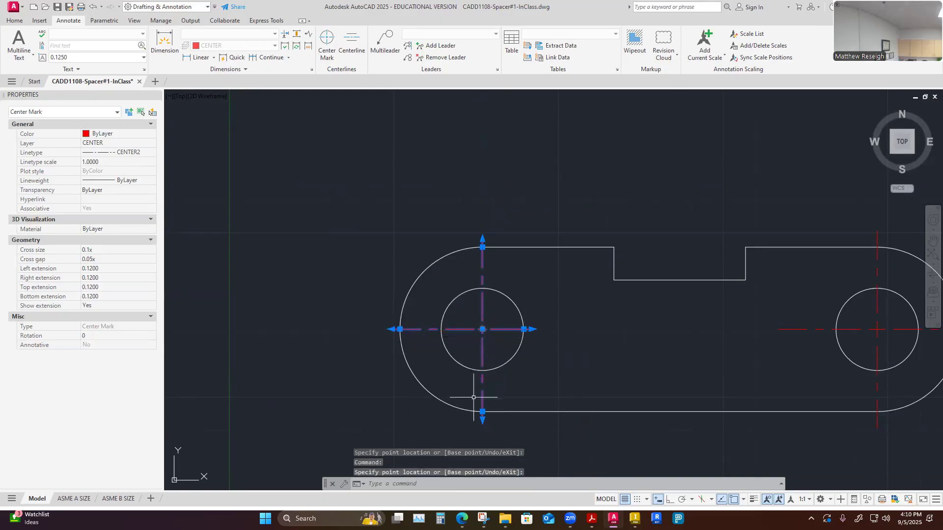
# Set the left, right, top and bottom extensions of the left hole's center mark to 0.25, and deselect it.
pyautogui.scroll(3, 420, 369)
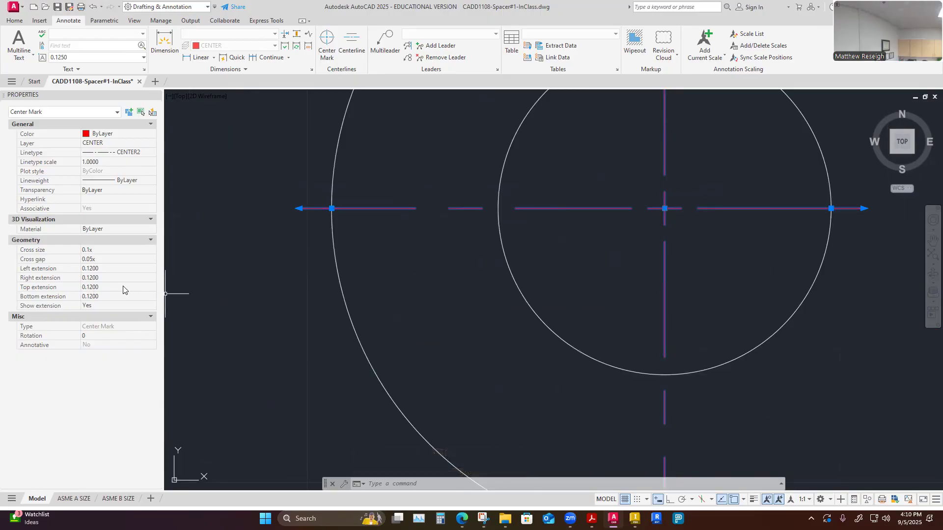
pyautogui.click(104, 269)
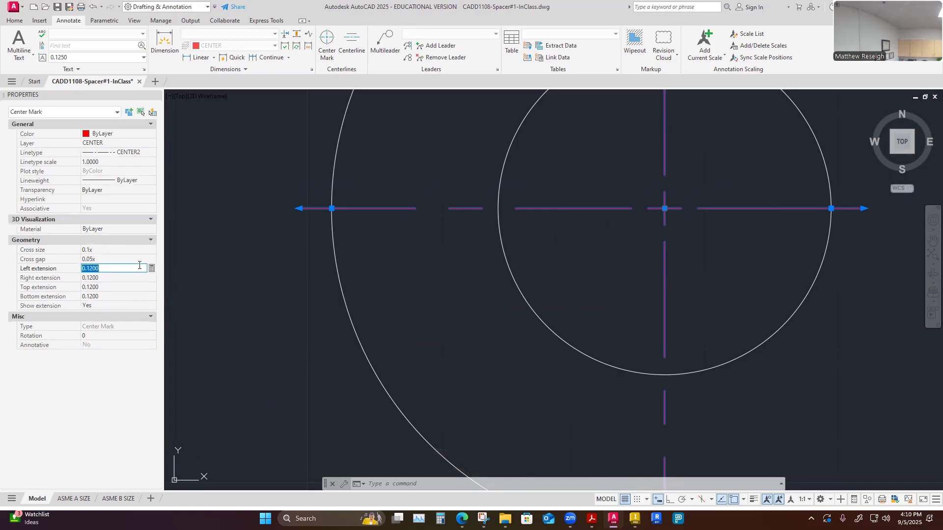
pyautogui.write('.MA')
pyautogui.click(105, 277)
pyautogui.click(105, 267)
pyautogui.write('.25')
pyautogui.press('Tab')
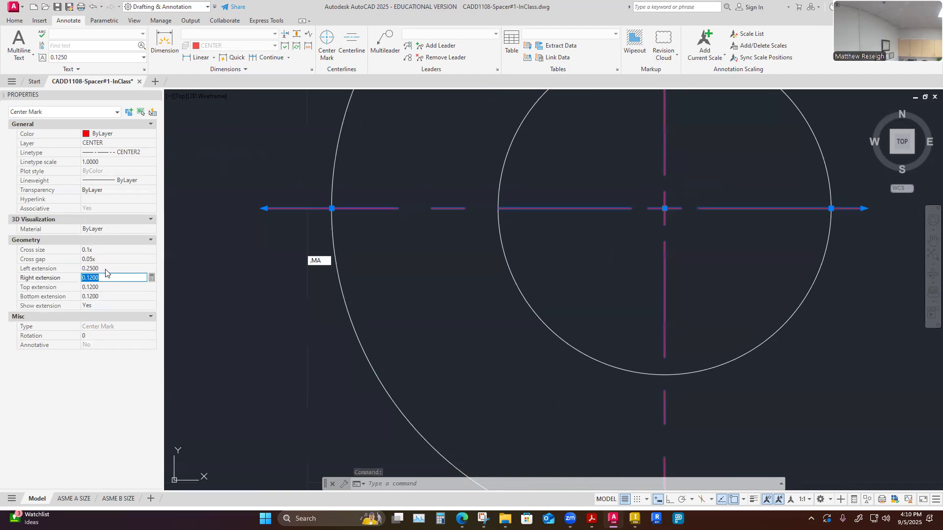
pyautogui.write('.25')
pyautogui.press('Tab')
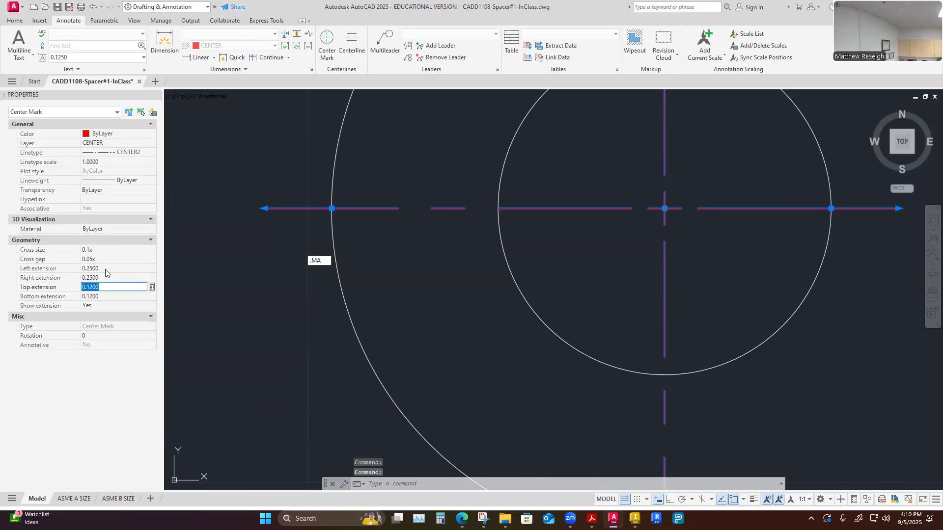
pyautogui.write('.25')
pyautogui.press('Tab')
pyautogui.write('.')
pyautogui.press('Tab')
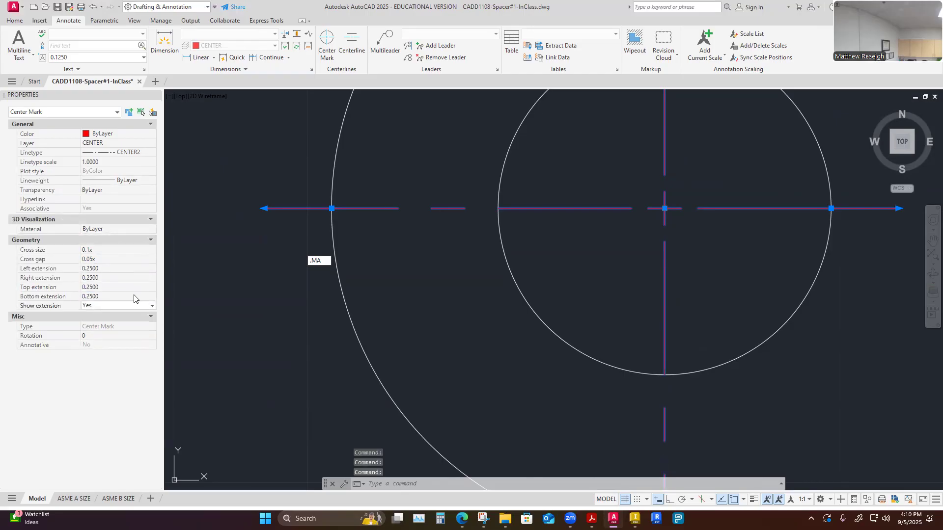
pyautogui.press('Escape')
pyautogui.press('Escape')
pyautogui.scroll(-8, 294, 389)
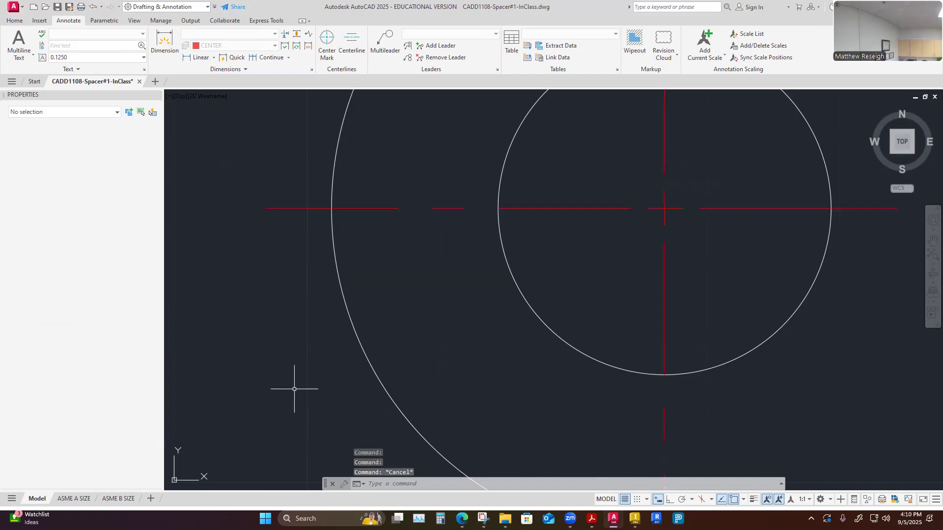
# Check the reference drawing in Snipping Tool and stretch the right center mark's left end to the point on the centerline below the notch's midpoint.
pyautogui.scroll(2, 764, 324)
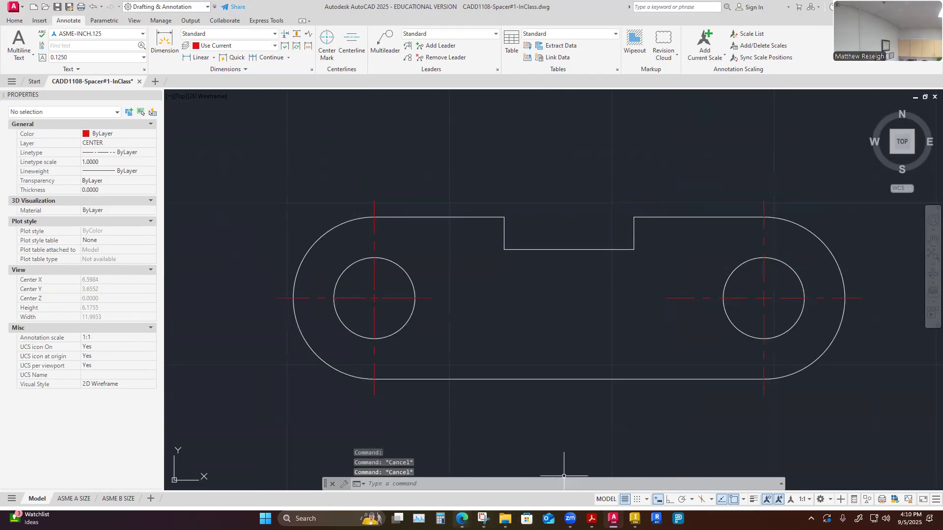
pyautogui.click(484, 518)
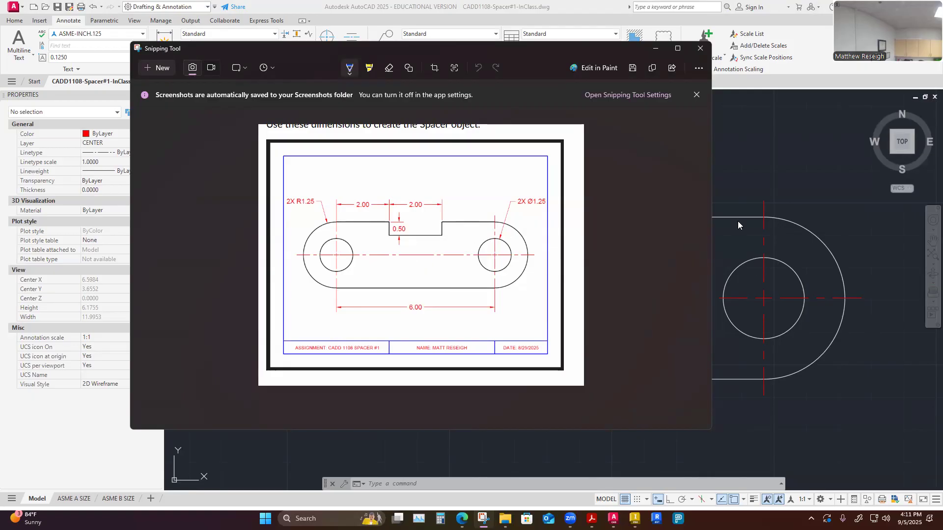
pyautogui.click(750, 179)
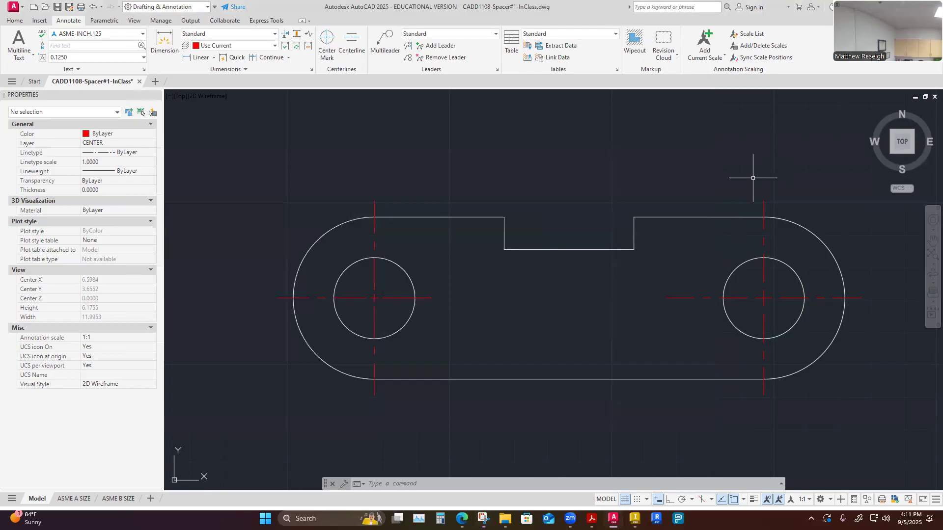
pyautogui.click(701, 300)
pyautogui.click(683, 298)
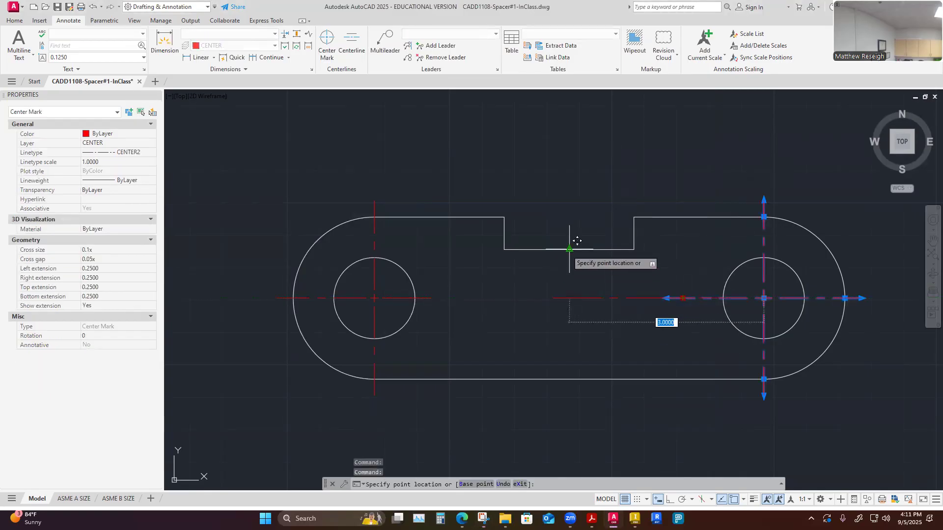
pyautogui.click(570, 297)
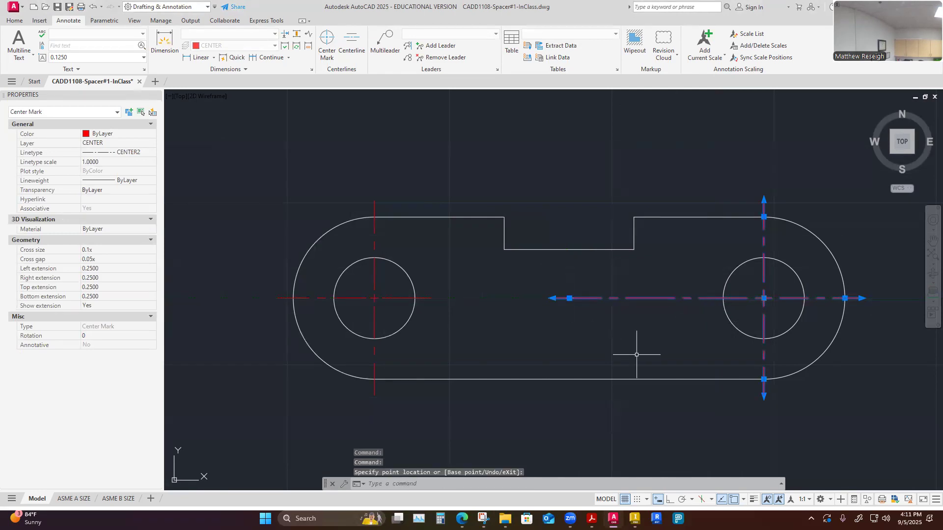
pyautogui.press('Escape')
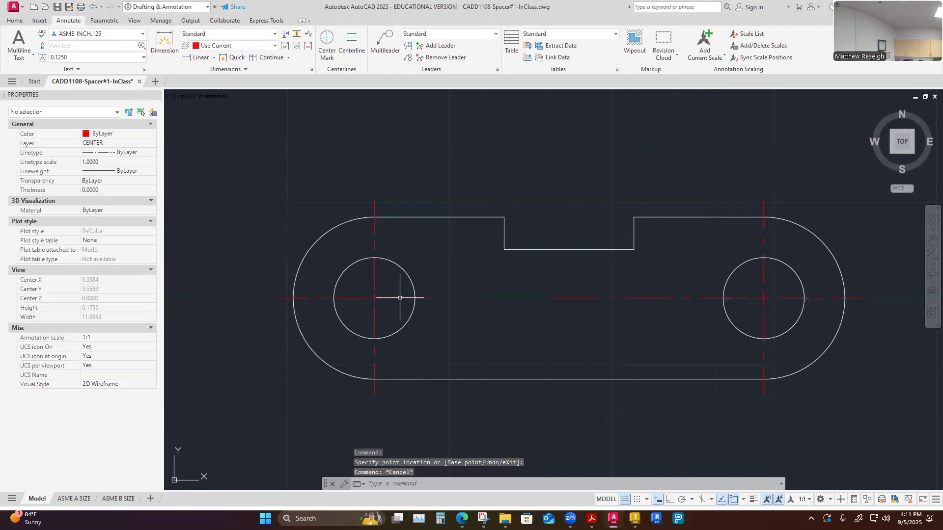
# Stretch the right end of the left hole's center mark to the centerline point below the notch's midpoint, and deselect it.
pyautogui.click(396, 298)
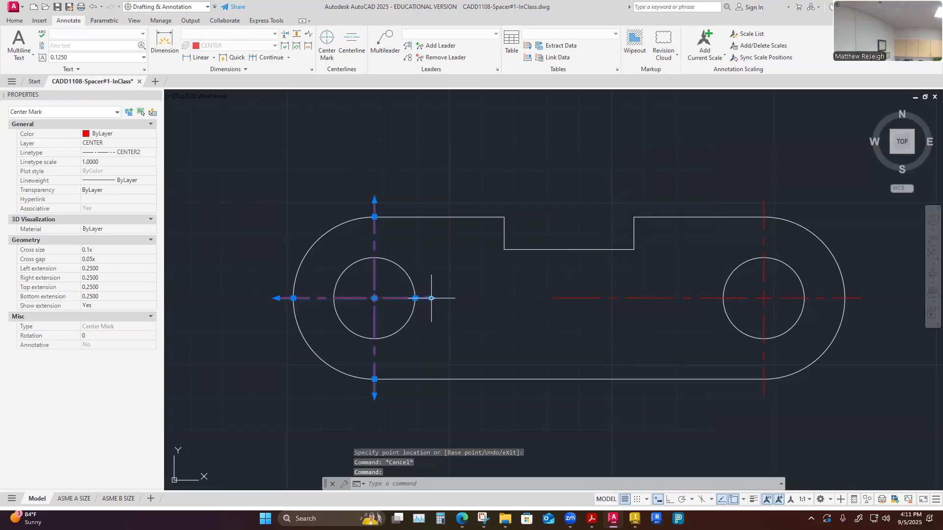
pyautogui.click(416, 298)
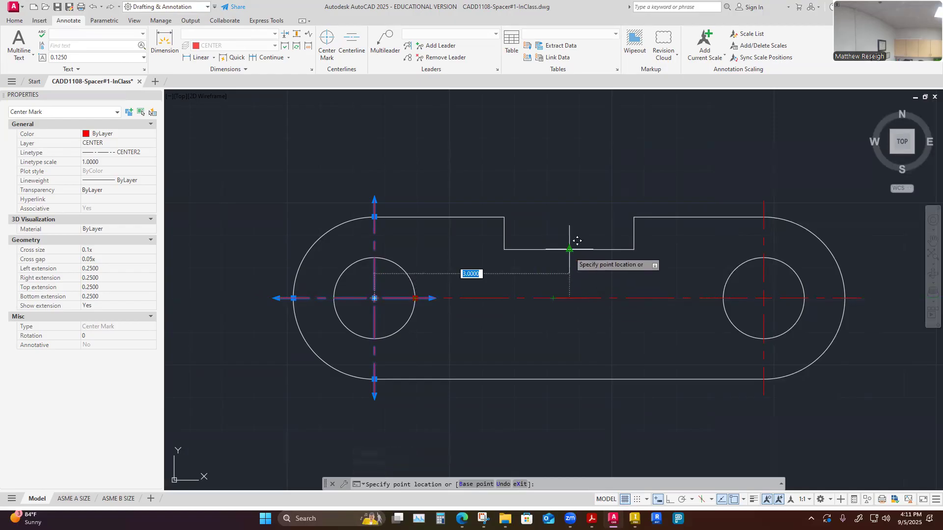
pyautogui.click(569, 298)
pyautogui.press('Escape')
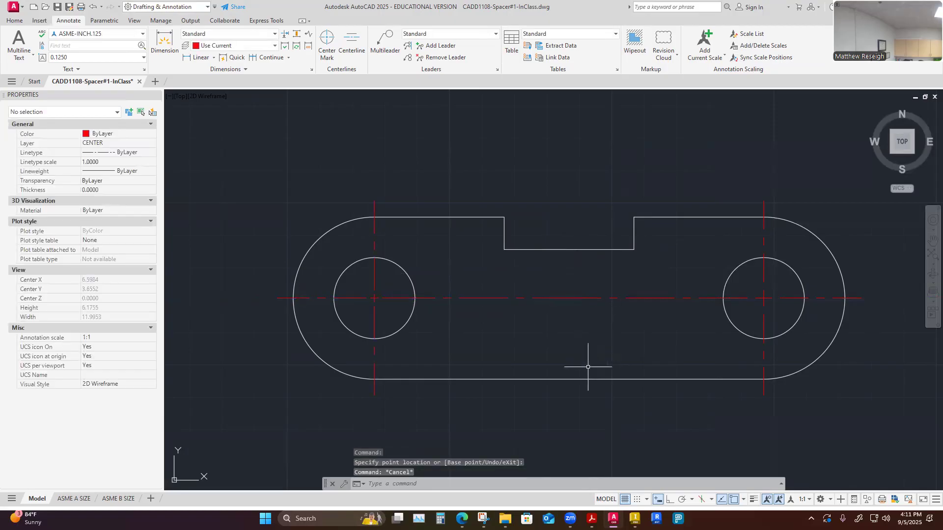
pyautogui.scroll(-4, 516, 336)
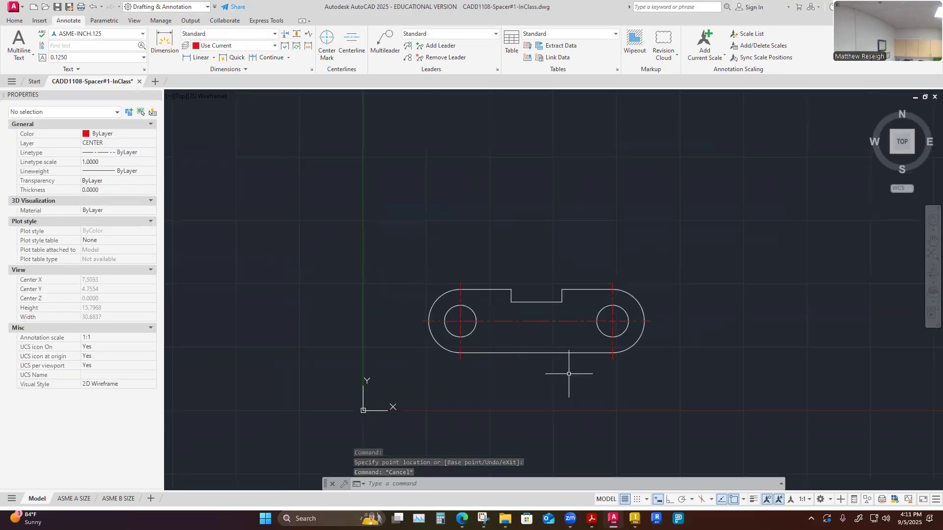
pyautogui.scroll(8, 513, 306)
pyautogui.scroll(-6, 505, 299)
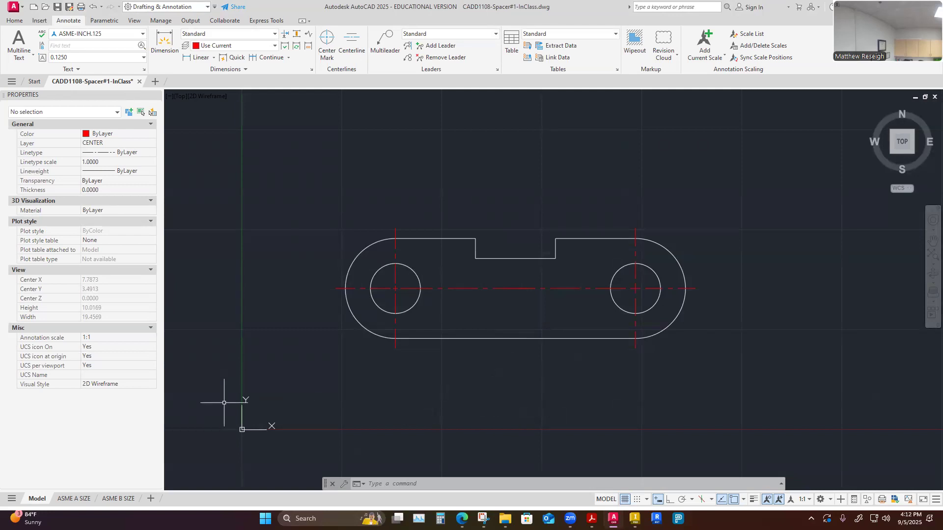
# Open the ASME A SIZE layout.
pyautogui.click(73, 498)
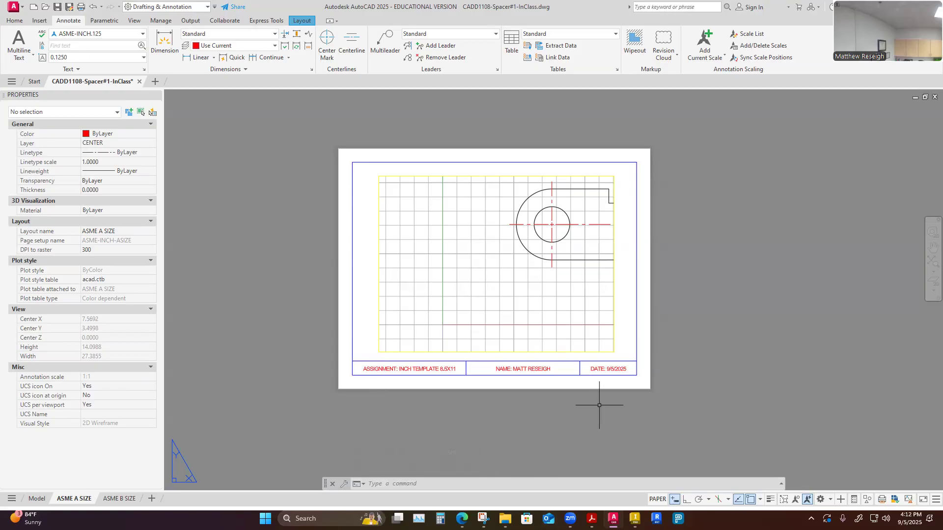
pyautogui.click(711, 291)
pyautogui.press('Escape')
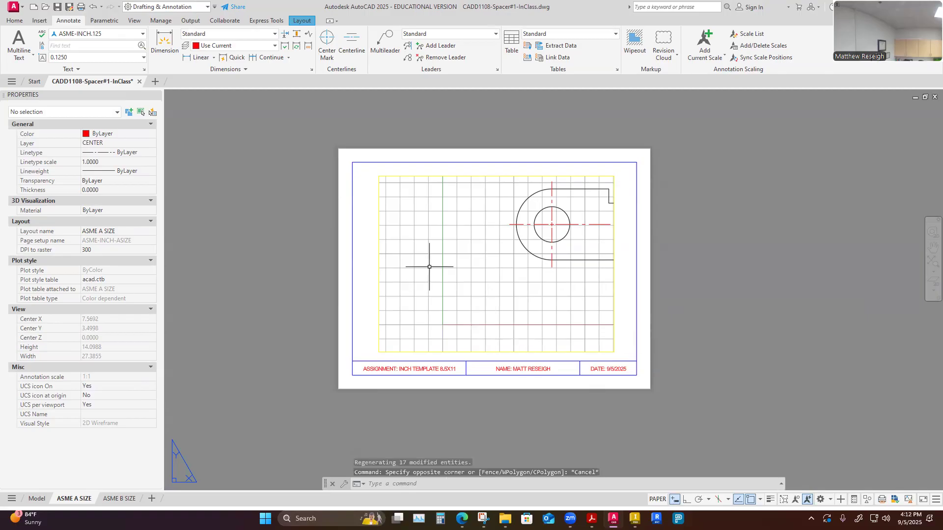
pyautogui.scroll(2, 437, 250)
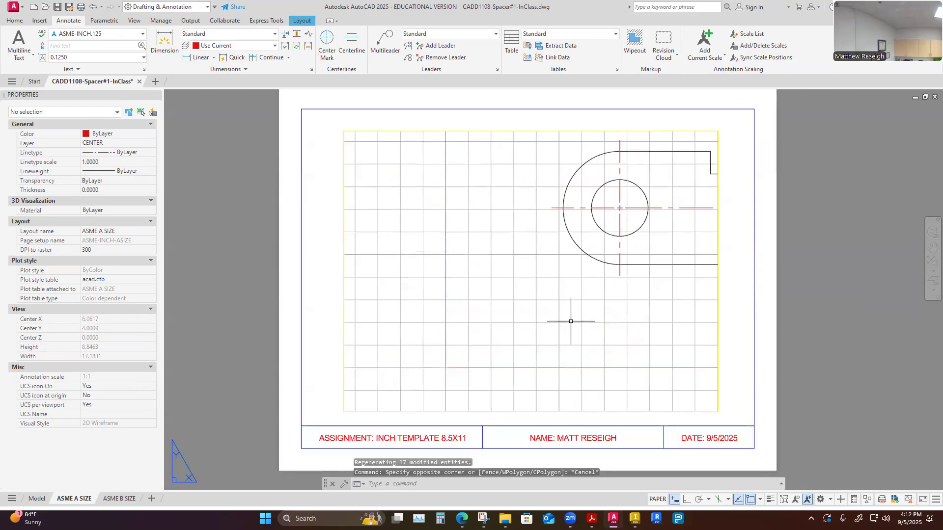
# Activate and unlock the layout's viewport, centre the spacer horizontally inside it, and return to paper space.
pyautogui.doubleClick(571, 321)
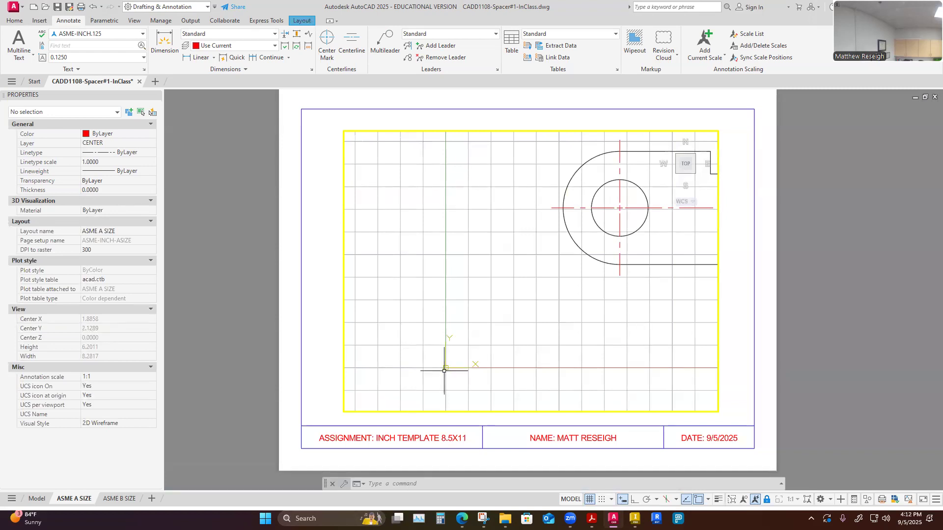
pyautogui.click(767, 500)
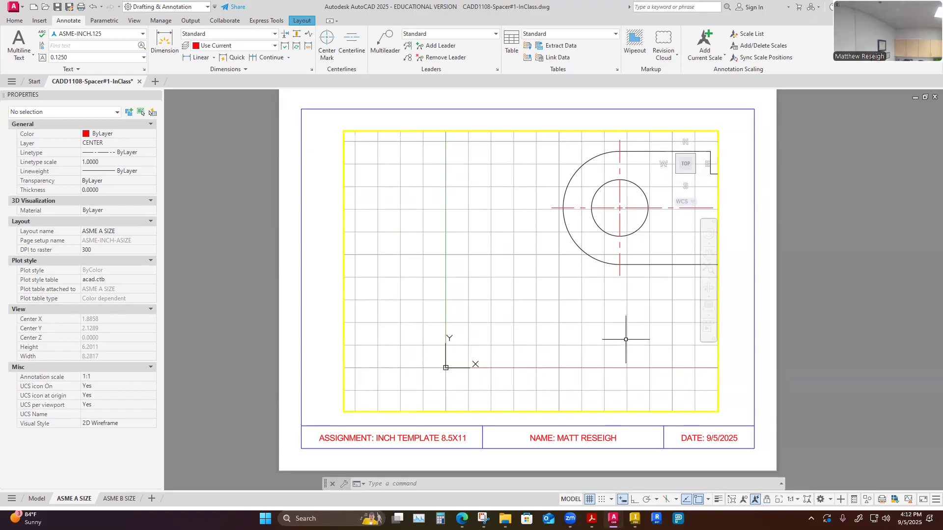
pyautogui.moveTo(625, 337)
pyautogui.mouseDown(button='middle')
pyautogui.moveTo(572, 341)
pyautogui.moveTo(528, 375)
pyautogui.moveTo(404, 413)
pyautogui.mouseUp(button='middle')
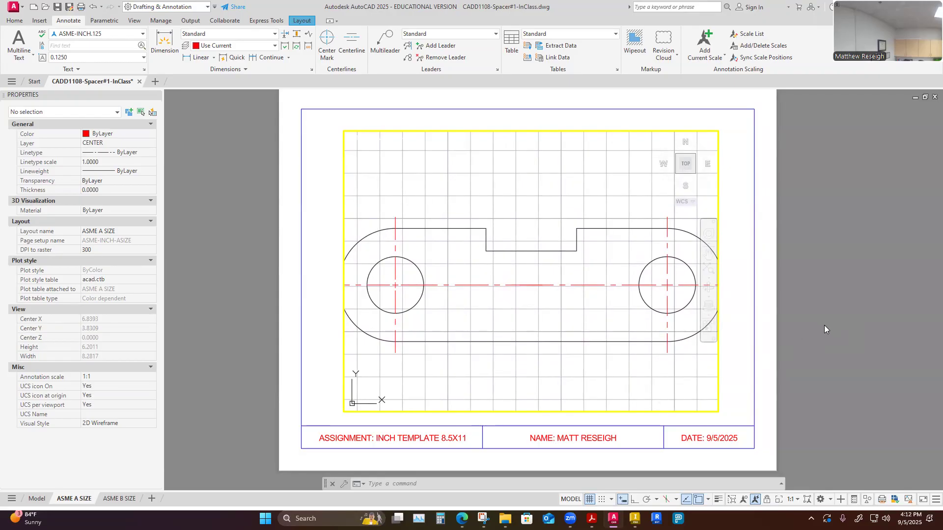
pyautogui.doubleClick(795, 323)
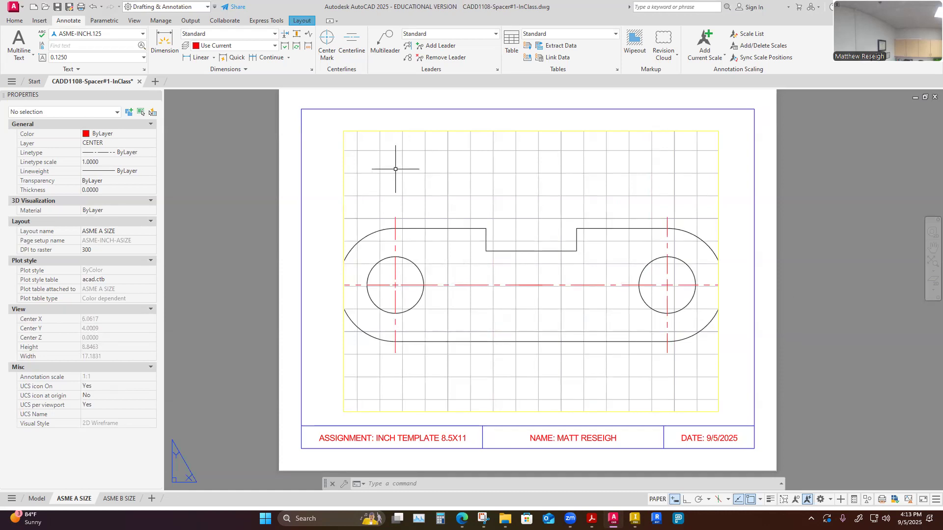
# Widen the viewport on both sides to about 9.53 inches so the whole spacer outline fits inside it.
pyautogui.click(344, 182)
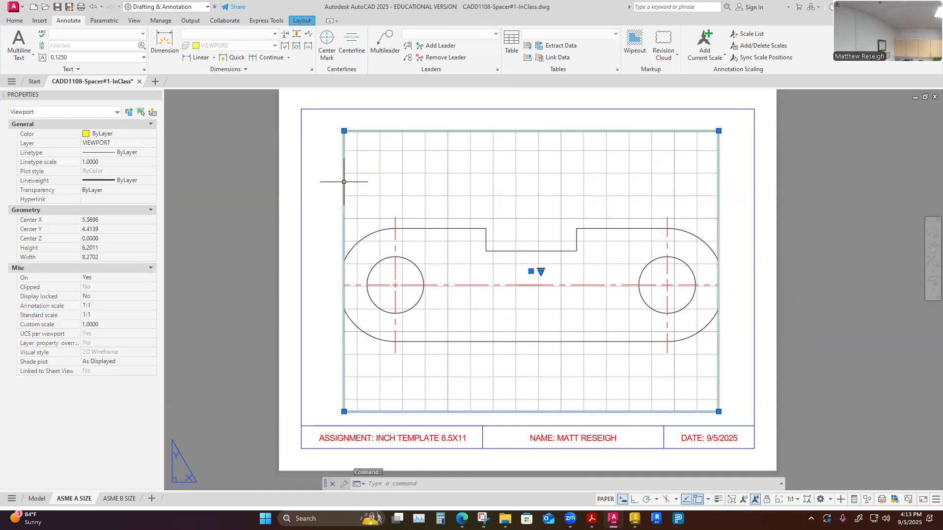
pyautogui.click(343, 131)
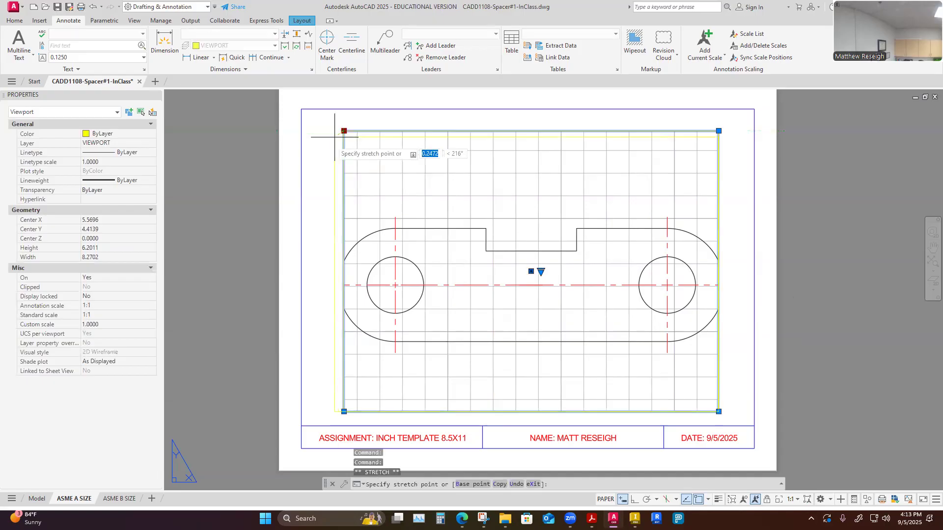
pyautogui.click(309, 138)
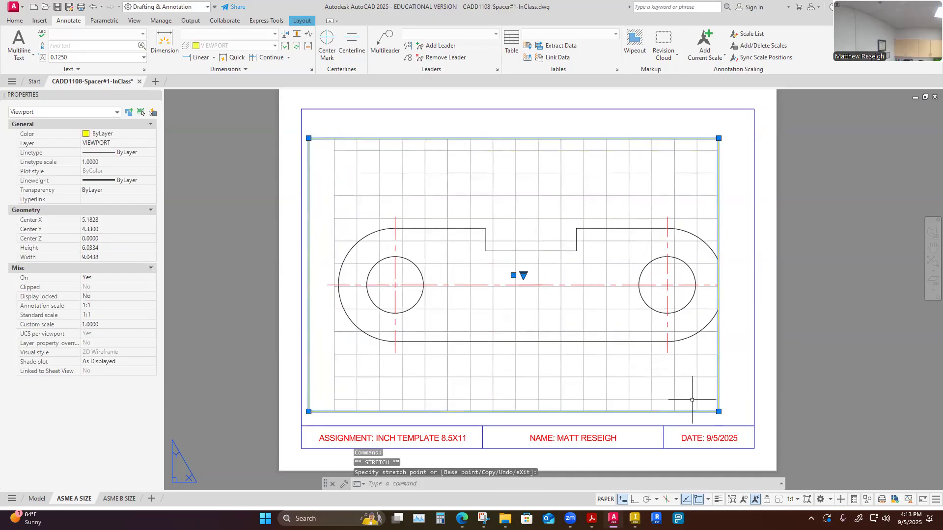
pyautogui.click(719, 411)
pyautogui.click(740, 417)
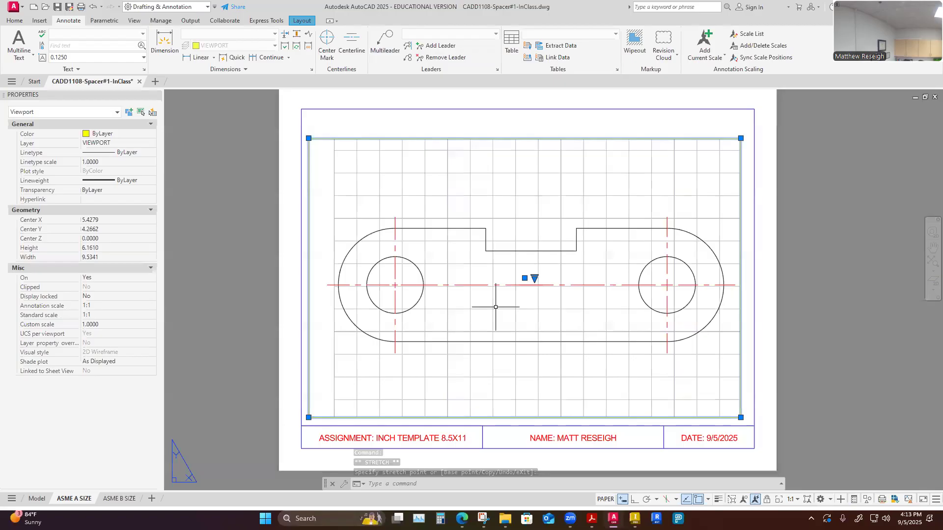
# Shrink the viewport around the spacer from above and below to about 9.40 by 3.67 inches, and deselect it.
pyautogui.click(740, 139)
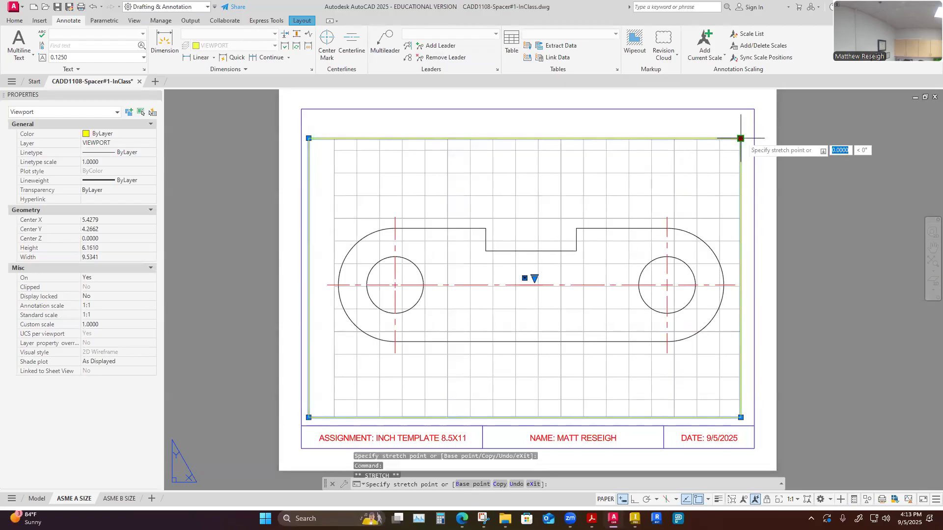
pyautogui.click(734, 202)
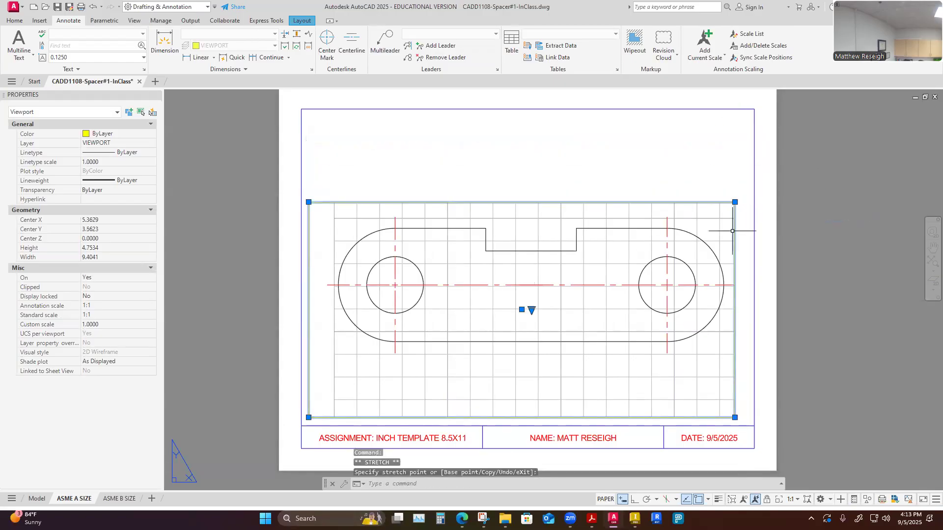
pyautogui.click(734, 417)
pyautogui.click(738, 373)
pyautogui.click(734, 417)
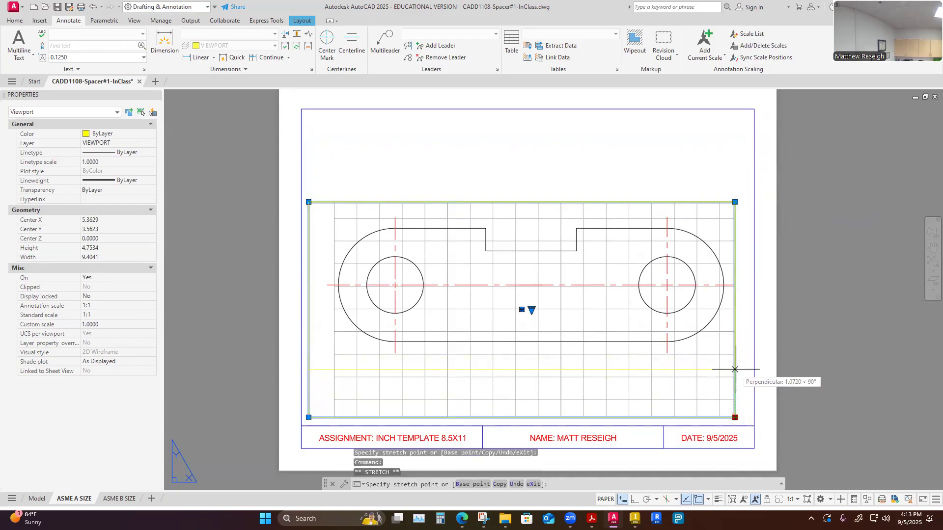
pyautogui.click(734, 369)
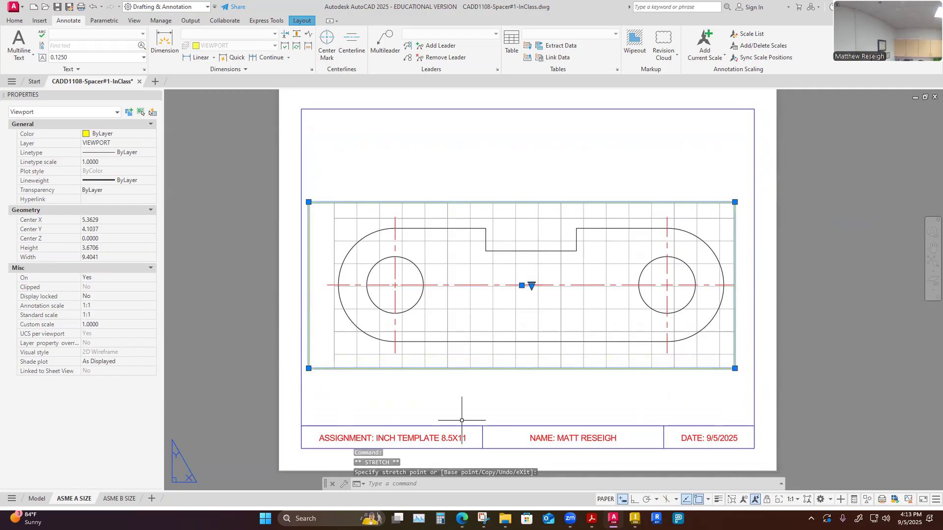
pyautogui.click(535, 148)
pyautogui.press('Escape')
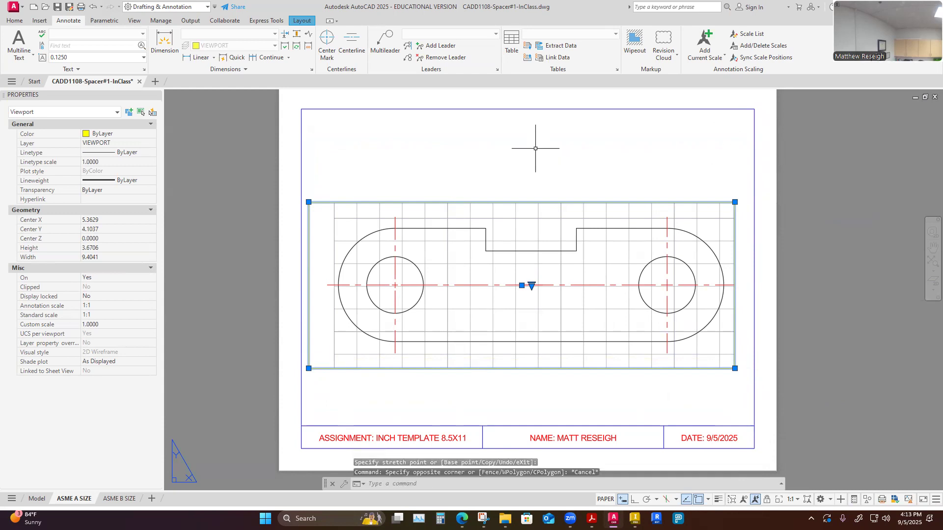
pyautogui.press('Escape')
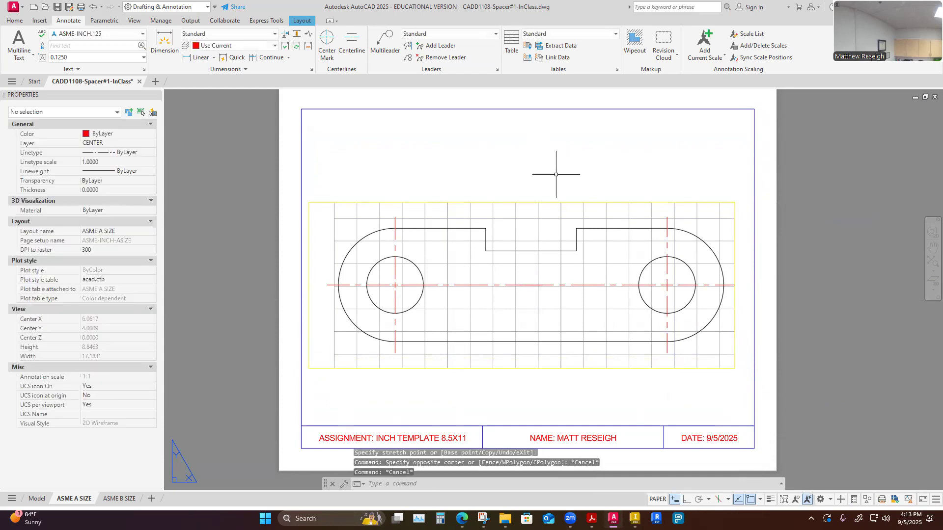
# Activate the layout's viewport and turn off its grid display.
pyautogui.doubleClick(592, 319)
pyautogui.click(589, 501)
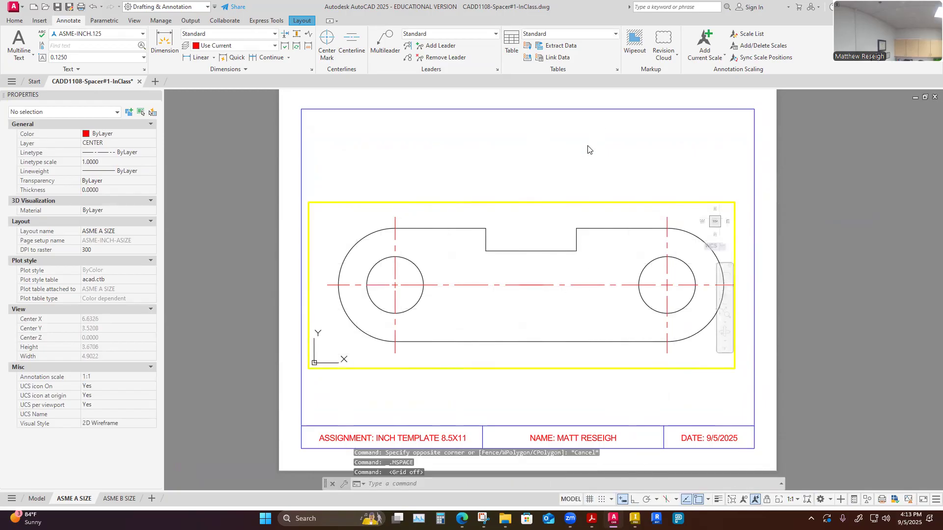
pyautogui.press('Escape')
pyautogui.press('Escape')
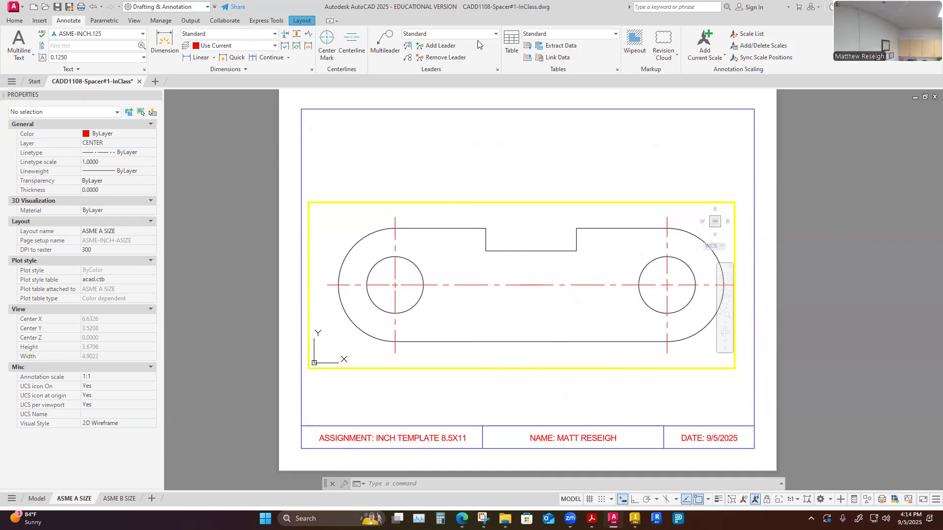
# Turn the VIEWPORT layer off and back on.
pyautogui.click(15, 20)
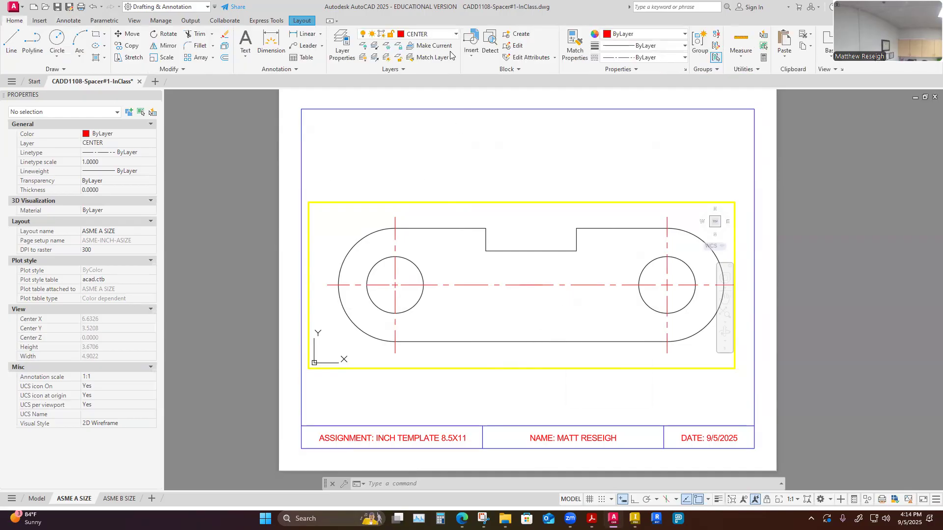
pyautogui.click(441, 34)
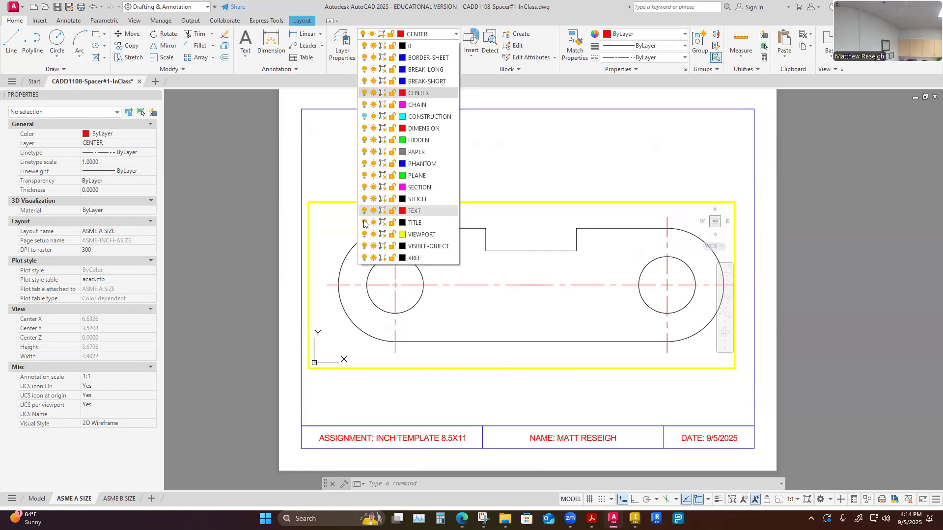
pyautogui.click(562, 170)
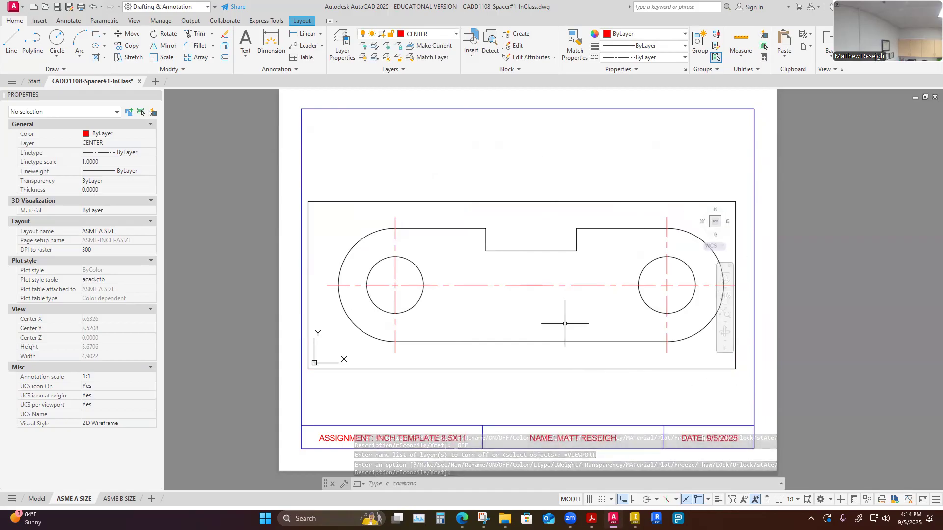
pyautogui.click(427, 34)
pyautogui.click(369, 237)
pyautogui.click(568, 139)
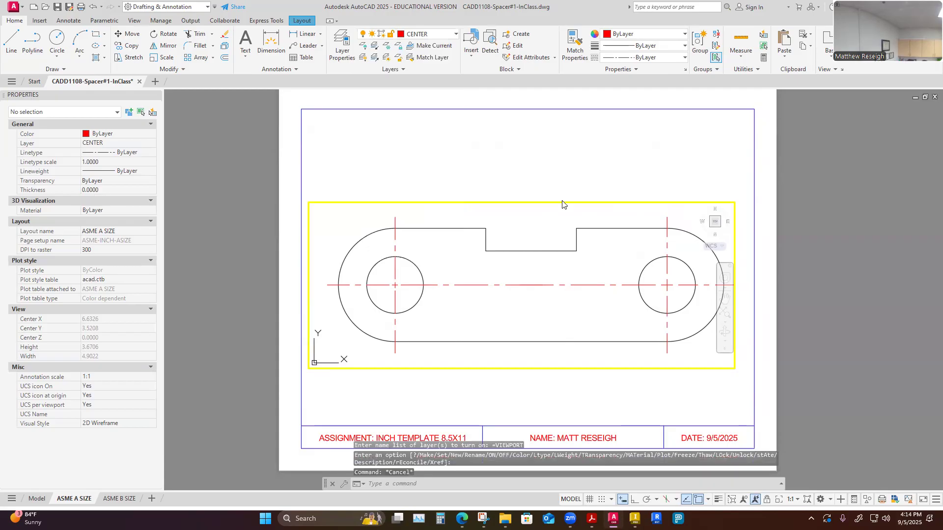
# Zoom the spacer in and out inside the active, unlocked viewport to vary its scale.
pyautogui.scroll(-4, 562, 203)
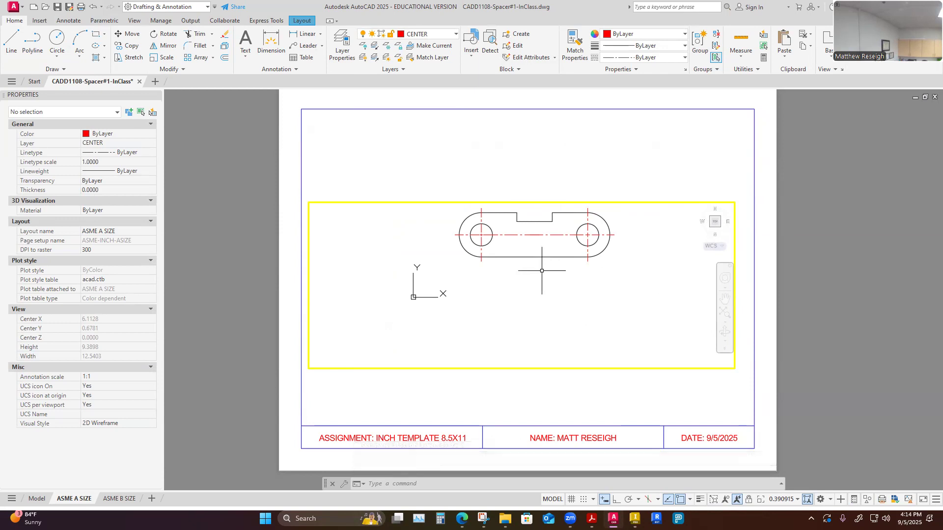
pyautogui.scroll(2, 610, 235)
pyautogui.scroll(-2, 610, 236)
pyautogui.scroll(6, 609, 235)
pyautogui.scroll(-11, 610, 236)
pyautogui.scroll(5, 611, 219)
pyautogui.scroll(-2, 609, 248)
pyautogui.scroll(-2, 609, 248)
pyautogui.scroll(-2, 632, 261)
pyautogui.scroll(4, 633, 261)
pyautogui.scroll(2, 537, 232)
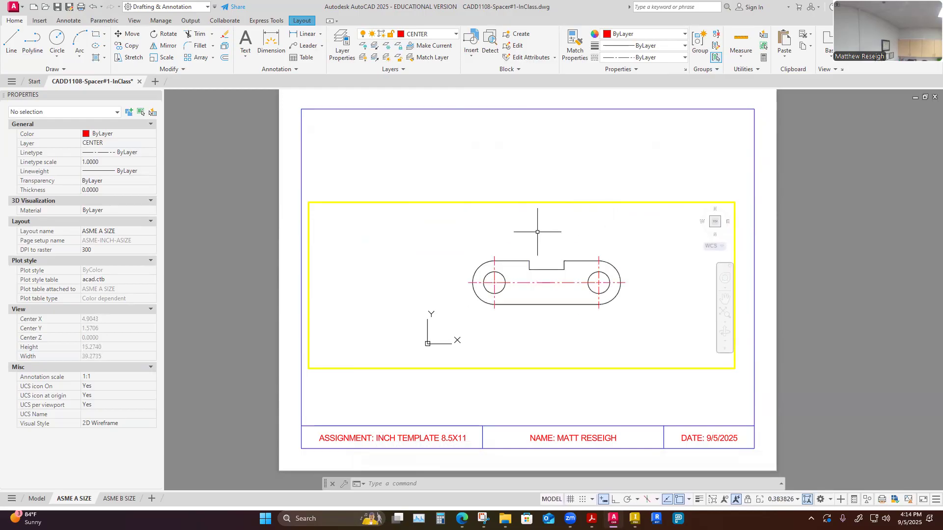
# Set the active viewport's scale to 1:1 and pan the spacer so it sits centred in the viewport.
pyautogui.click(797, 500)
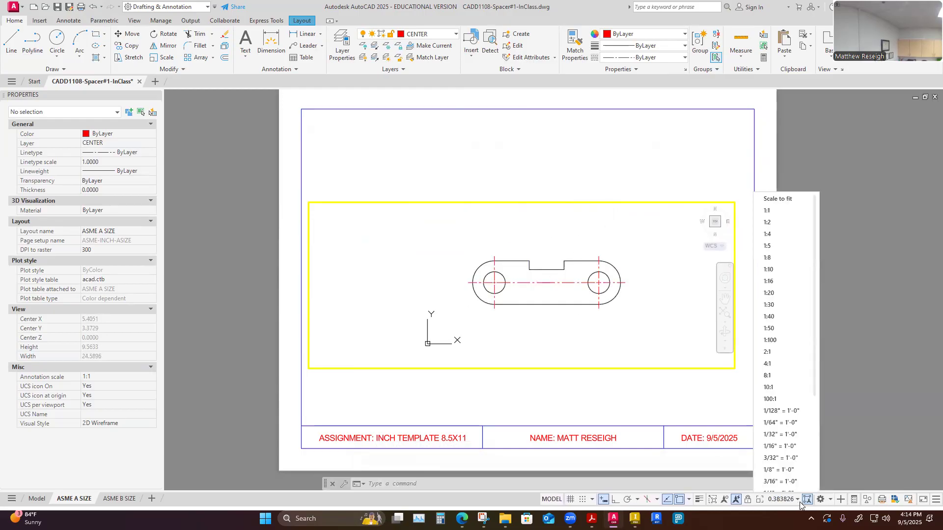
pyautogui.click(766, 211)
pyautogui.moveTo(621, 357); pyautogui.dragTo(560, 358, button='middle')
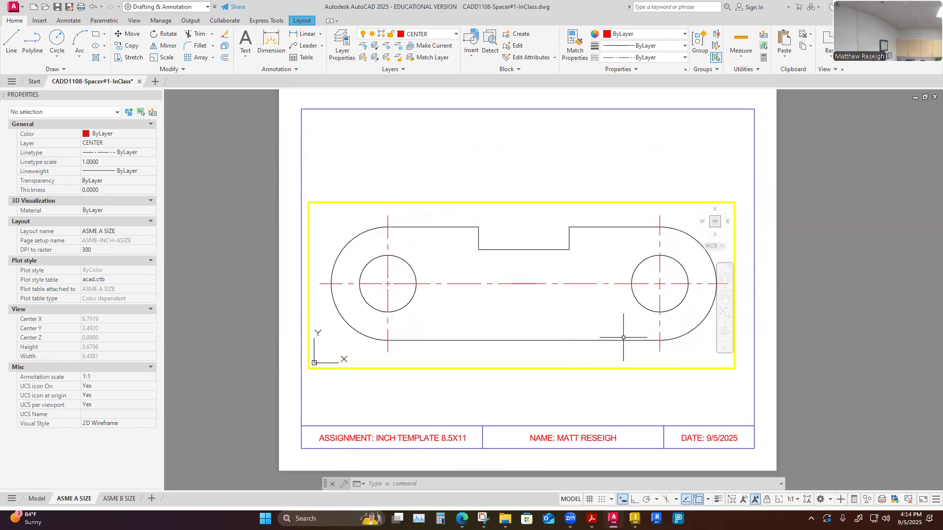
pyautogui.click(593, 350)
pyautogui.press('Escape')
pyautogui.press('Escape')
pyautogui.press('Escape')
# Lock the viewport and return to paper space.
pyautogui.click(767, 503)
pyautogui.doubleClick(617, 372)
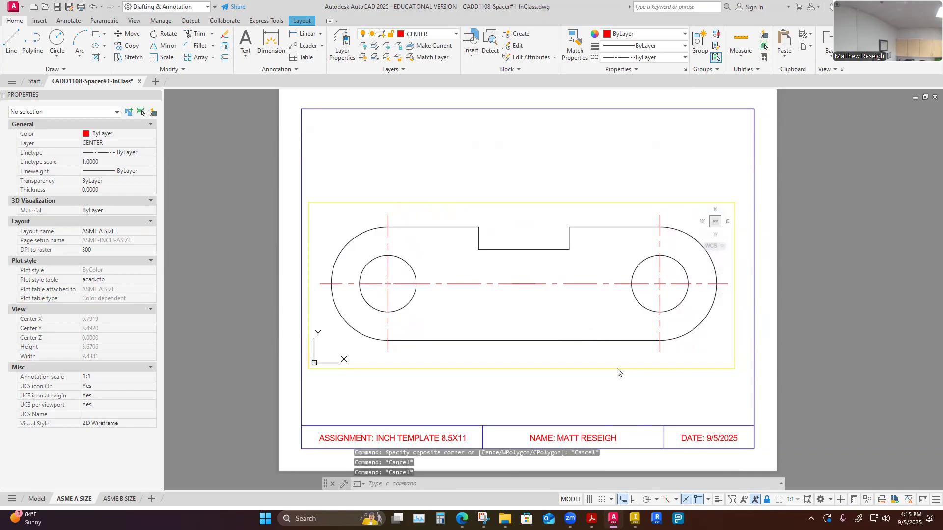
pyautogui.doubleClick(617, 387)
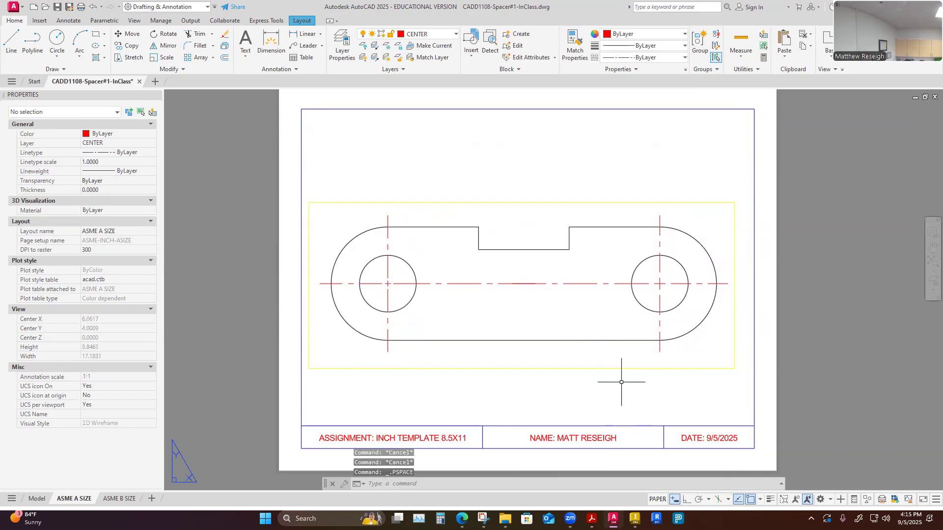
# Change the title block's assignment text to "ASSIGNMENT: CADD 1108 SPACER #1".
pyautogui.scroll(-2, 617, 390)
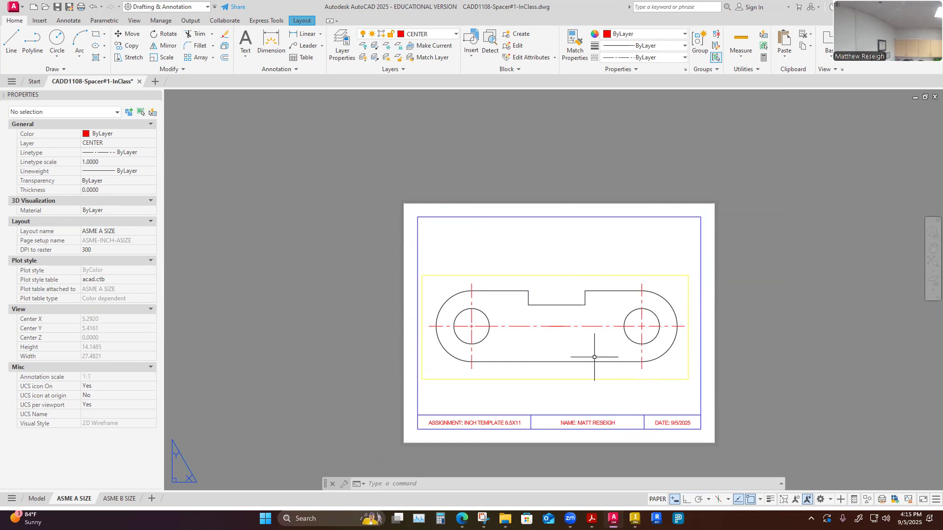
pyautogui.scroll(-1, 582, 357)
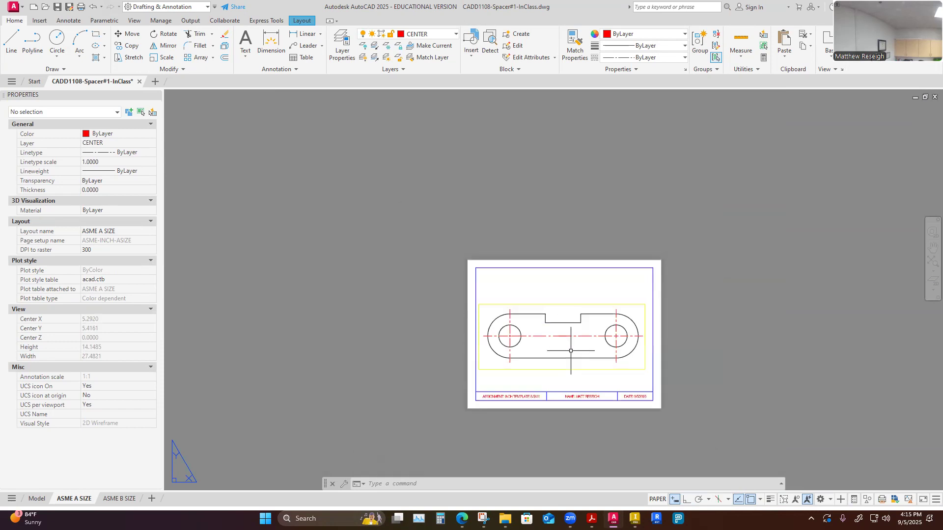
pyautogui.scroll(2, 524, 412)
pyautogui.doubleClick(517, 368)
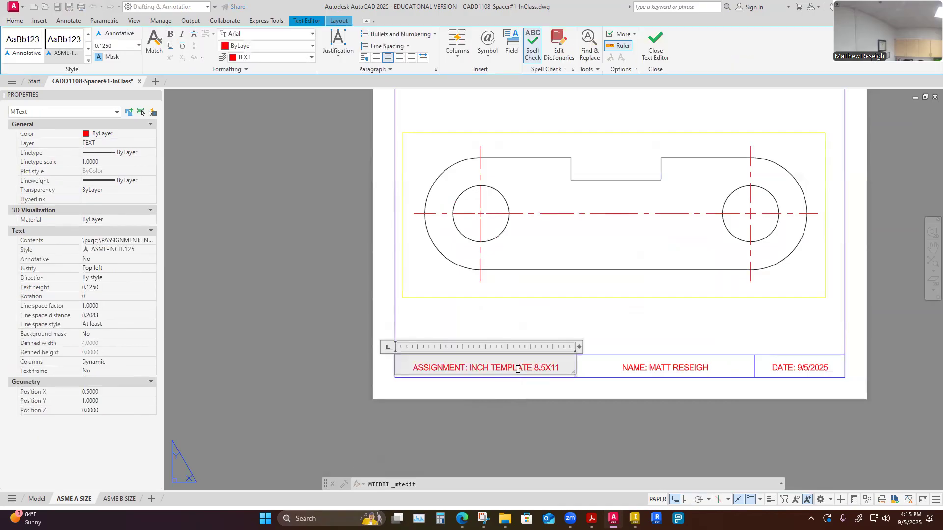
pyautogui.press('BackSpace')
pyautogui.press('BackSpace')
pyautogui.press('BackSpace')
pyautogui.press('BackSpace')
pyautogui.press('BackSpace')
pyautogui.press('BackSpace')
pyautogui.press('BackSpace')
pyautogui.press('BackSpace')
pyautogui.press('BackSpace')
pyautogui.press('BackSpace')
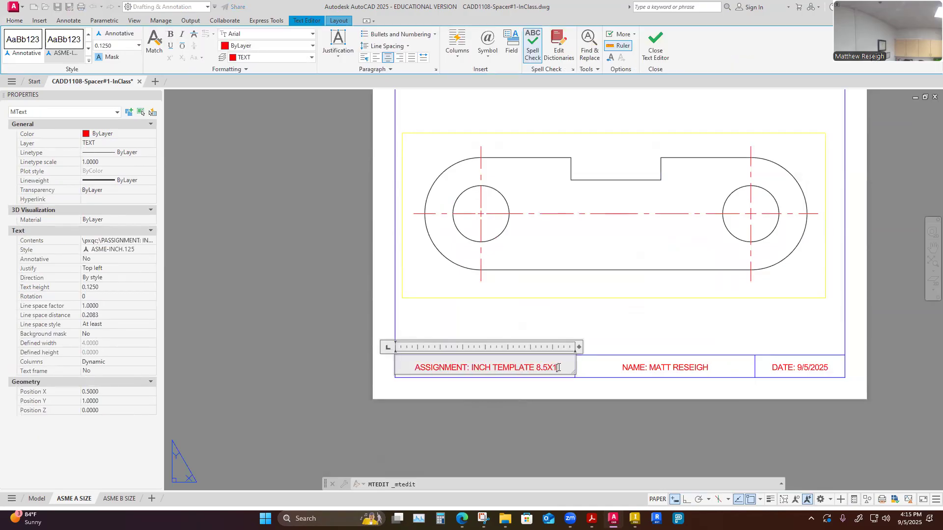
pyautogui.press('BackSpace')
pyautogui.press('BackSpace')
pyautogui.press('BackSpace')
pyautogui.press('BackSpace')
pyautogui.press('BackSpace')
pyautogui.press('BackSpace')
pyautogui.press('BackSpace')
pyautogui.press('BackSpace')
pyautogui.press('BackSpace')
pyautogui.press('BackSpace')
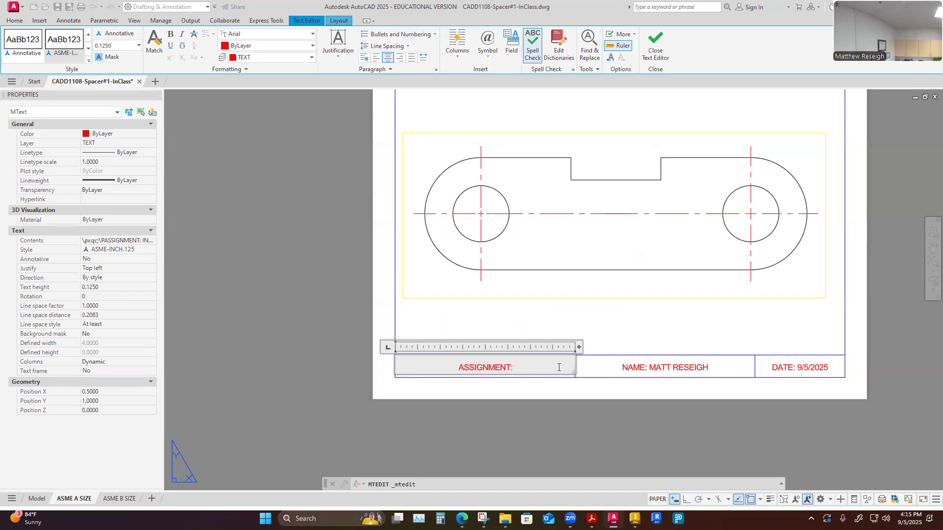
pyautogui.write('CADD ')
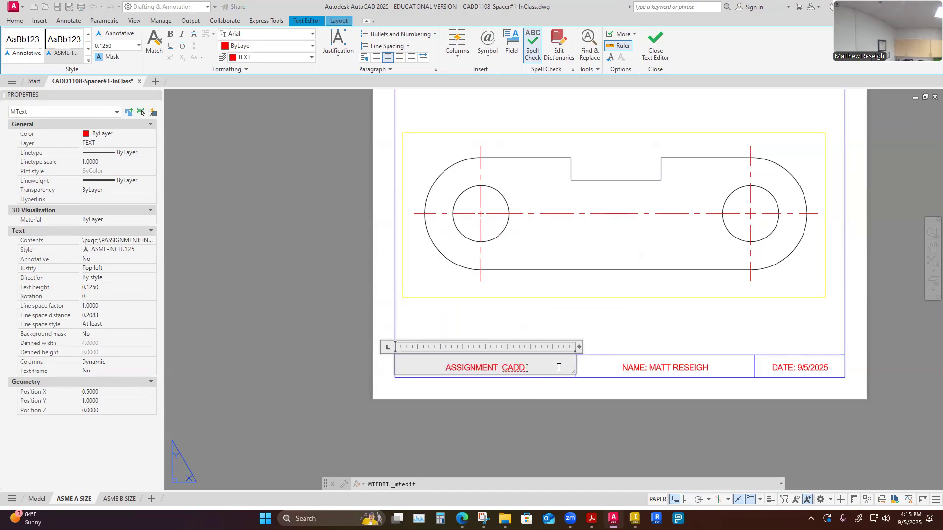
pyautogui.write('1108')
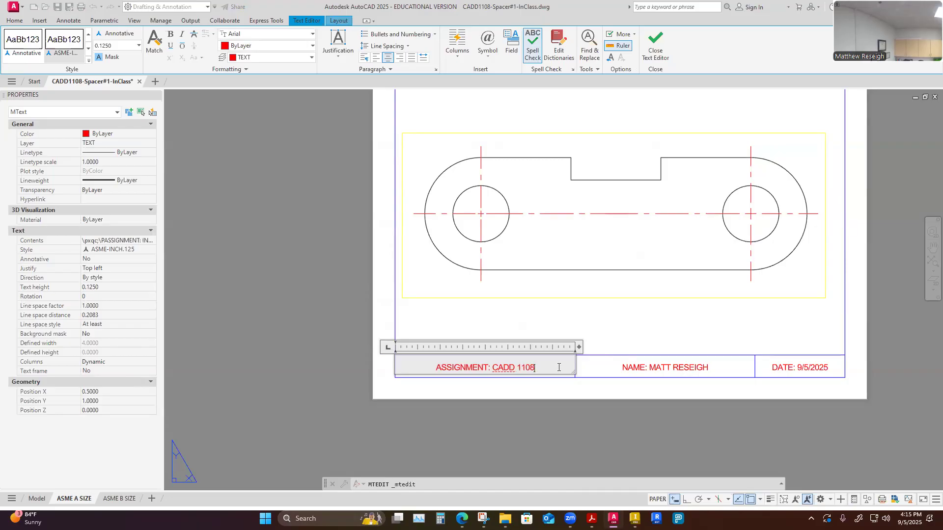
pyautogui.write(' SPACER #1')
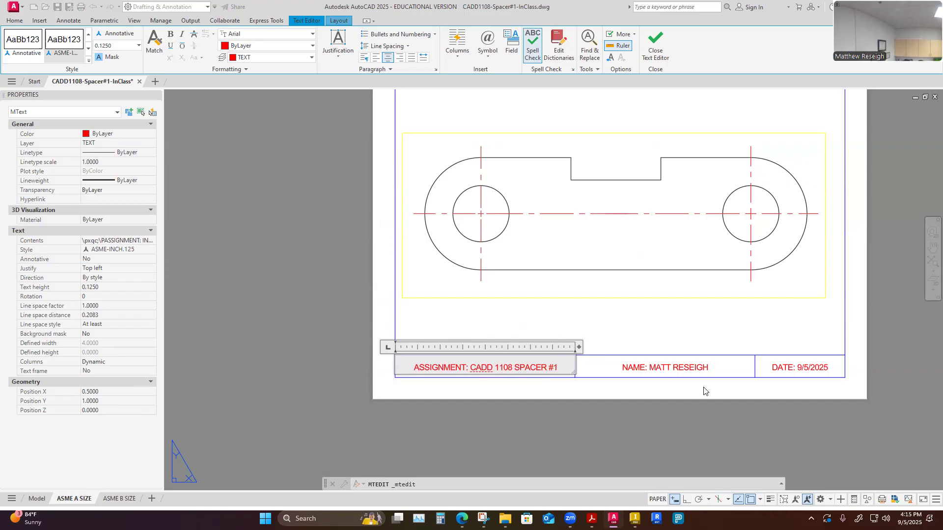
pyautogui.click(619, 430)
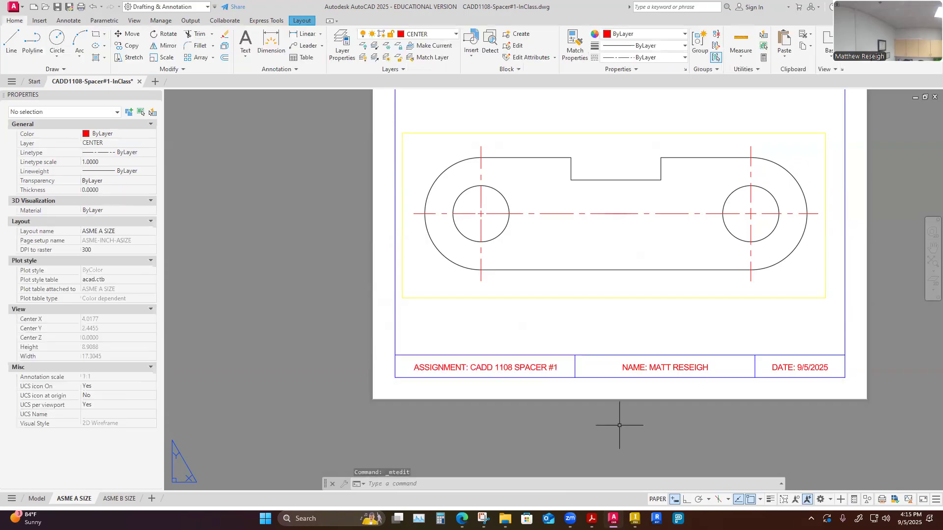
# Start a plot of the ASME A SIZE layout and open its full preview.
pyautogui.scroll(-4, 569, 408)
pyautogui.scroll(2, 682, 408)
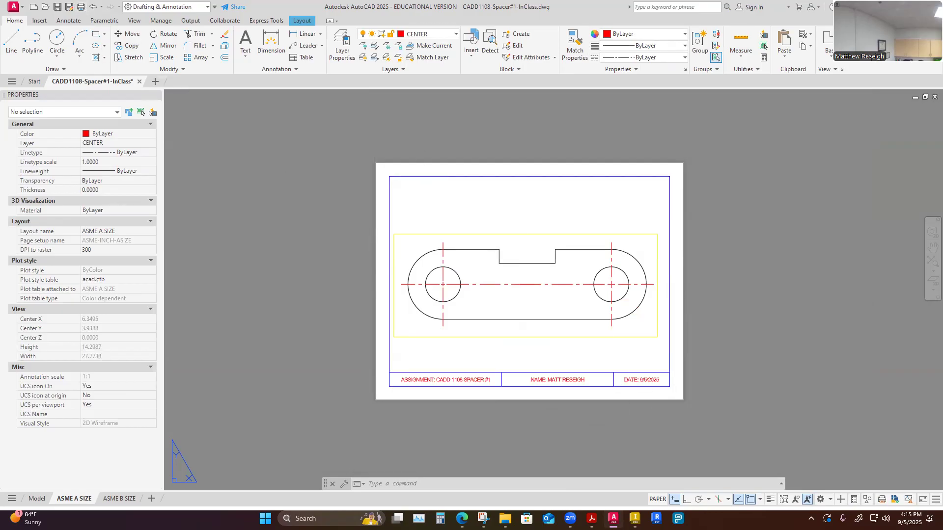
pyautogui.hotkey('ctrl', 'p')
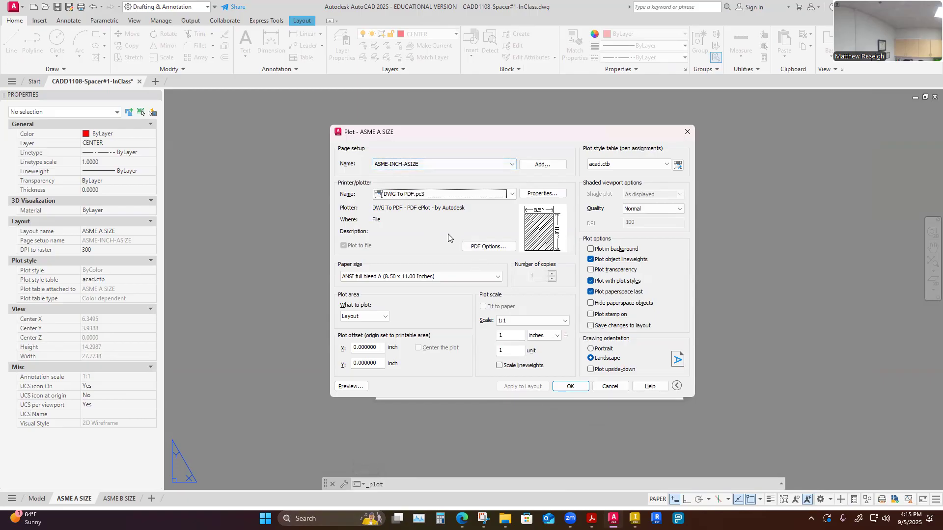
pyautogui.click(352, 386)
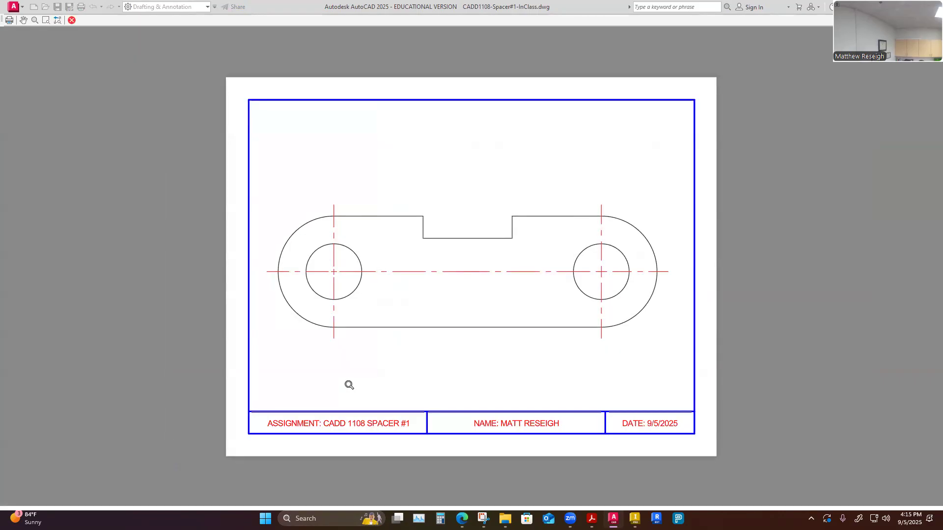
# Examine the spacer's lineweights, center lines, border and title block in the plot preview.
pyautogui.scroll(-1, 541, 363)
pyautogui.scroll(1, 541, 362)
pyautogui.scroll(-1, 542, 363)
pyautogui.scroll(1, 541, 363)
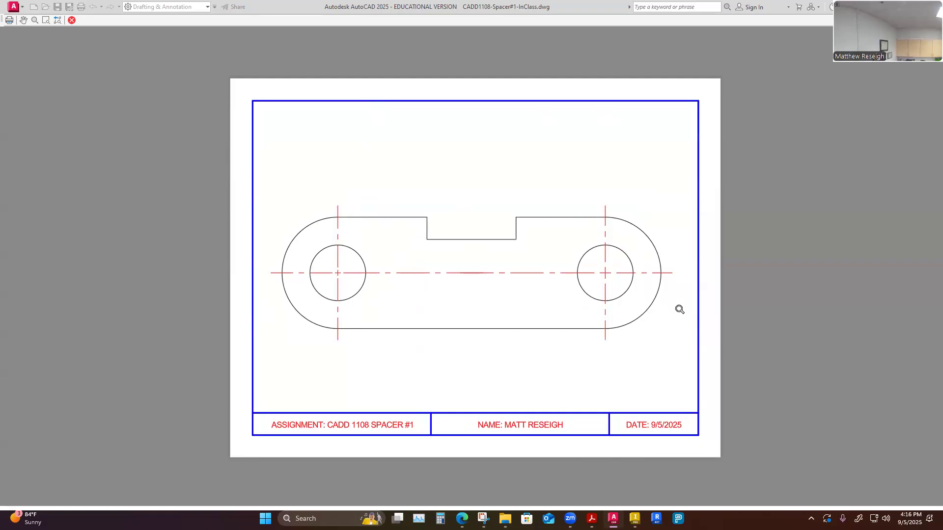
pyautogui.scroll(-2, 353, 280)
pyautogui.scroll(2, 351, 283)
pyautogui.scroll(-1, 352, 282)
pyautogui.scroll(5, 349, 280)
pyautogui.scroll(-2, 348, 281)
pyautogui.scroll(-2, 350, 283)
pyautogui.scroll(3, 352, 279)
pyautogui.scroll(-4, 351, 281)
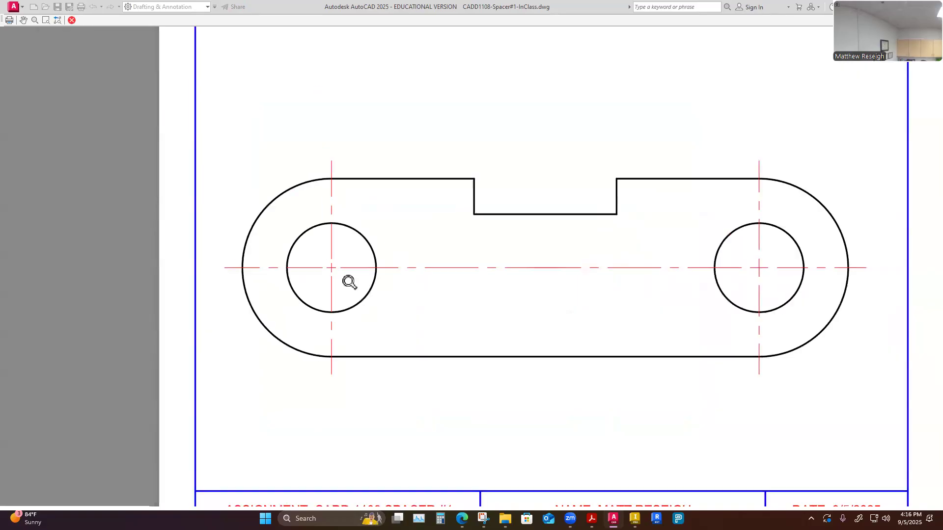
pyautogui.scroll(3, 369, 286)
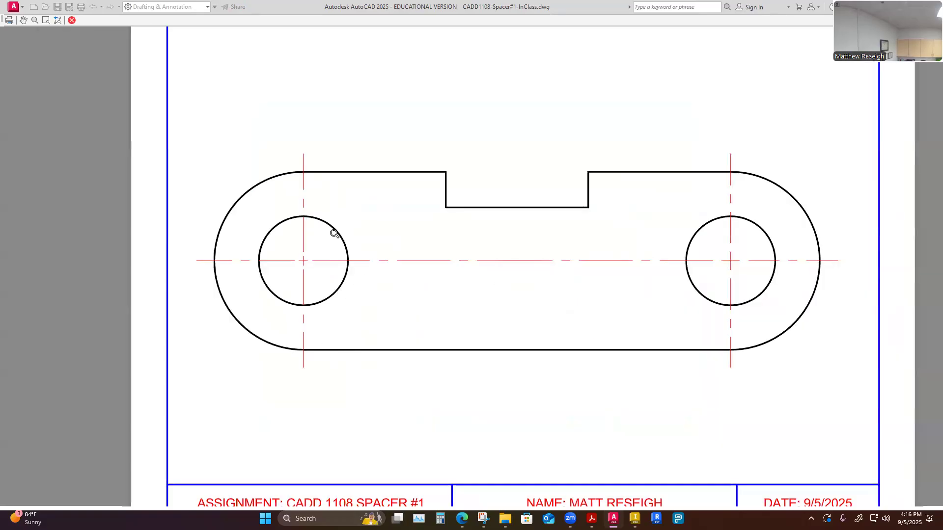
pyautogui.scroll(-3, 301, 271)
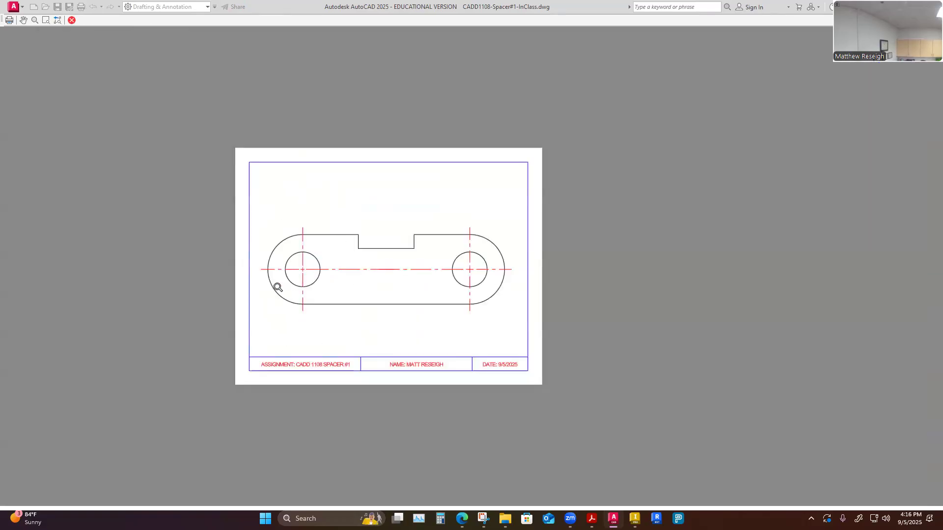
pyautogui.scroll(1, 276, 286)
pyautogui.scroll(2, 276, 286)
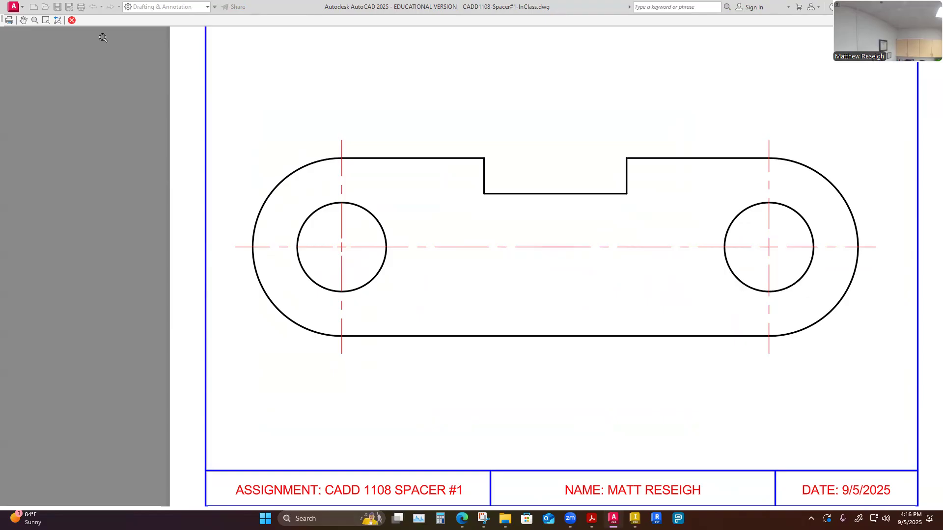
# Close the preview and plot the layout to CADD1108-Spacer#1-InClass-ASME A SIZE.pdf in the 2-Week 2 folder.
pyautogui.click(72, 21)
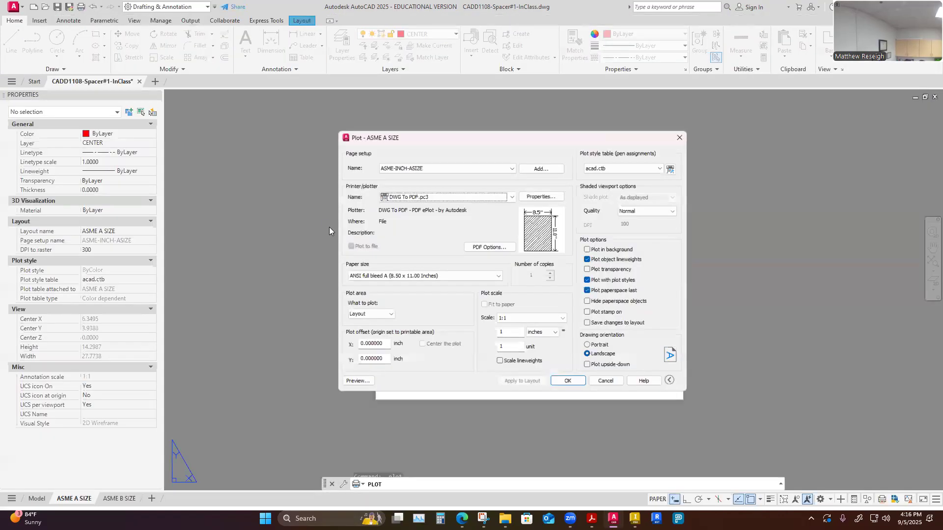
pyautogui.click(570, 387)
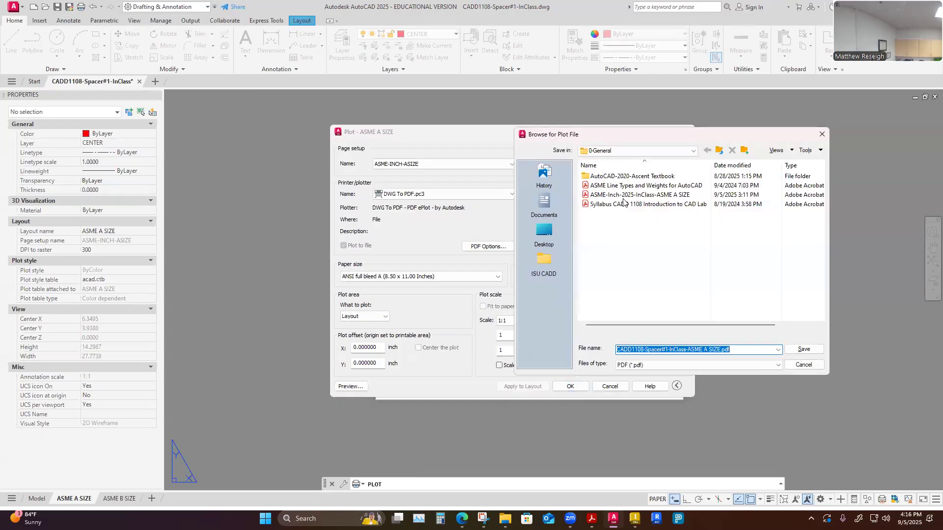
pyautogui.click(719, 150)
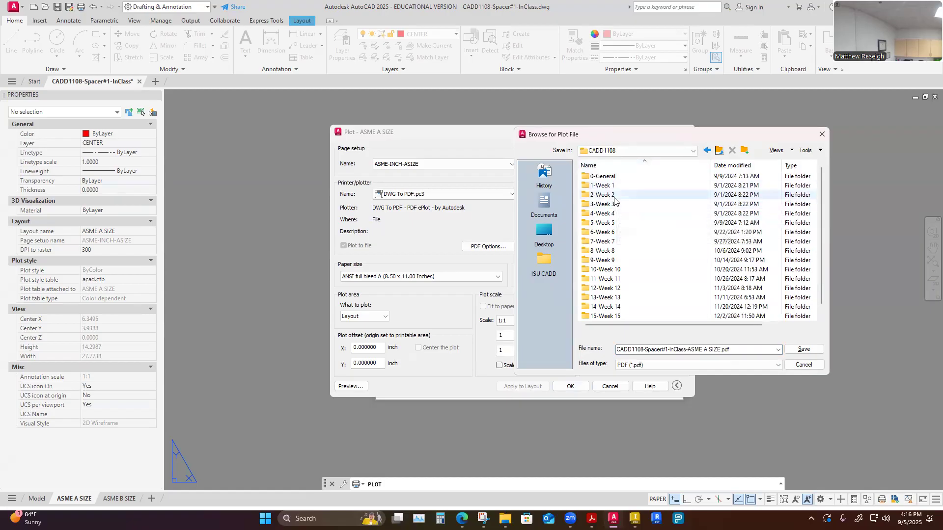
pyautogui.doubleClick(613, 197)
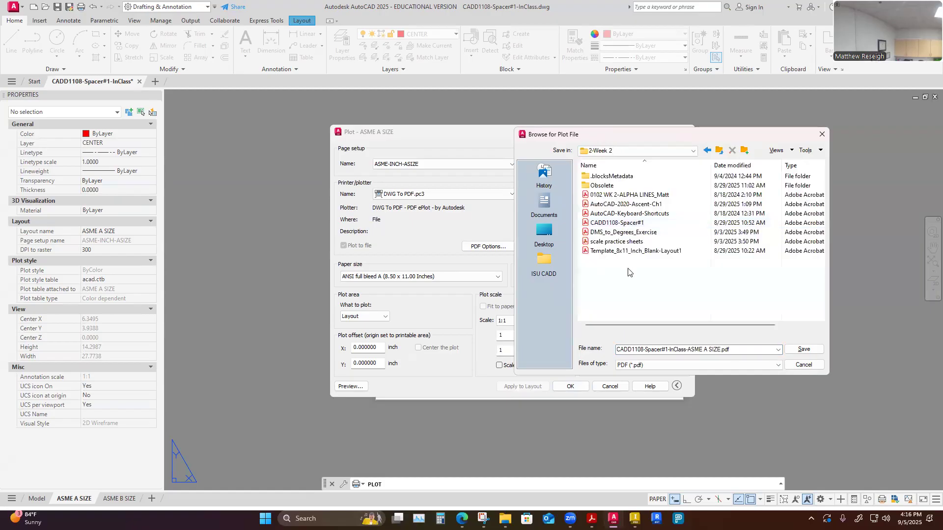
pyautogui.click(804, 350)
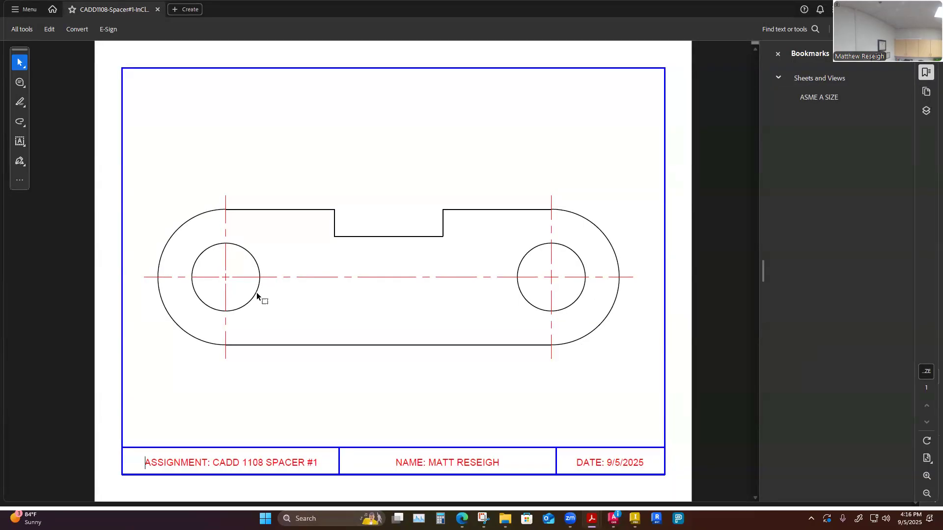
# Close the plotted spacer PDF and switch back to the drawing in AutoCAD.
pyautogui.click(158, 10)
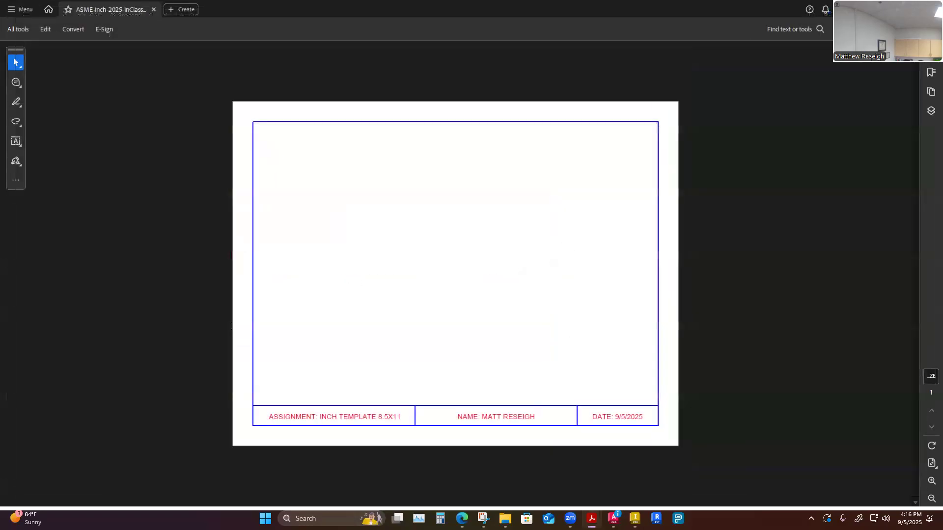
pyautogui.moveTo(613, 518)
pyautogui.click(613, 471)
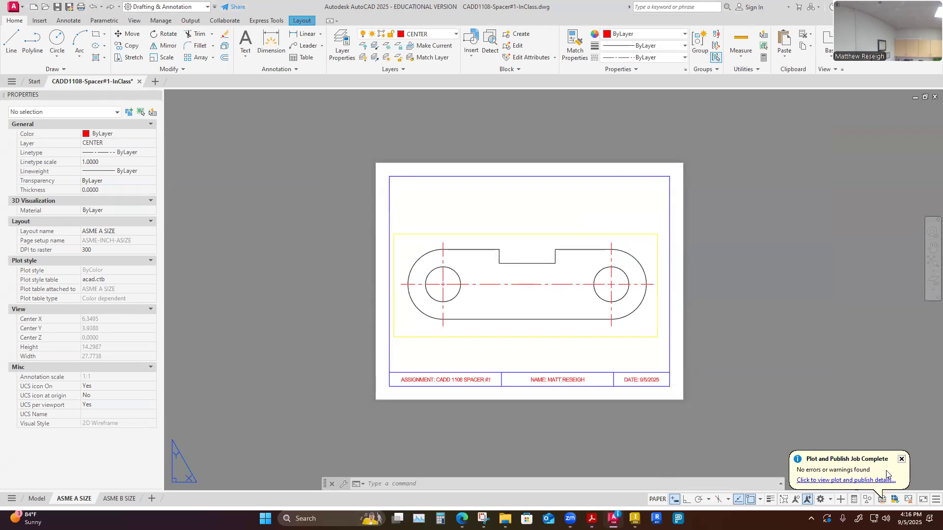
# Dismiss the plot notification and save the spacer drawing.
pyautogui.click(901, 460)
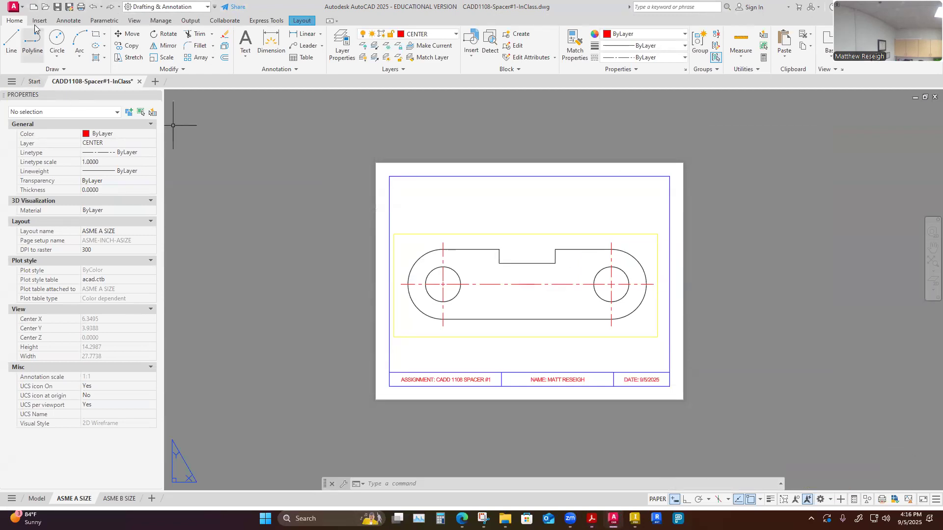
pyautogui.click(58, 7)
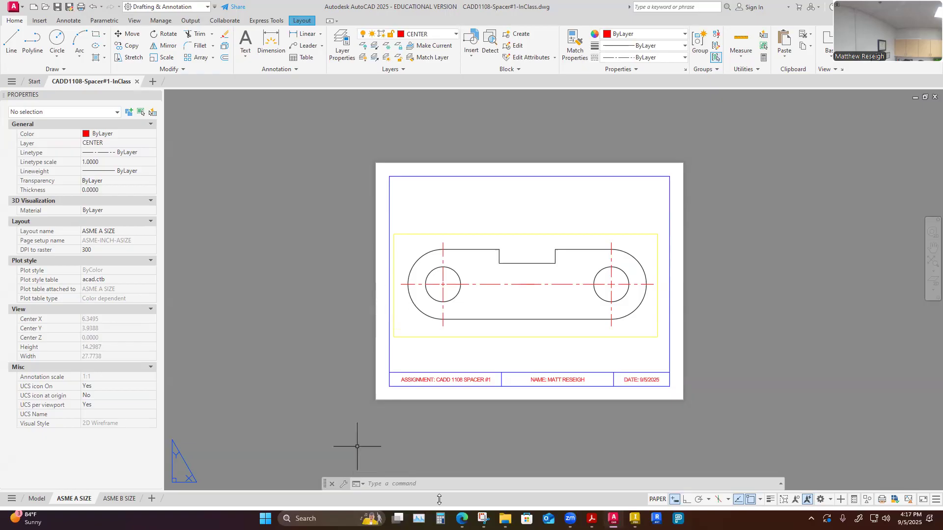
pyautogui.moveTo(613, 519)
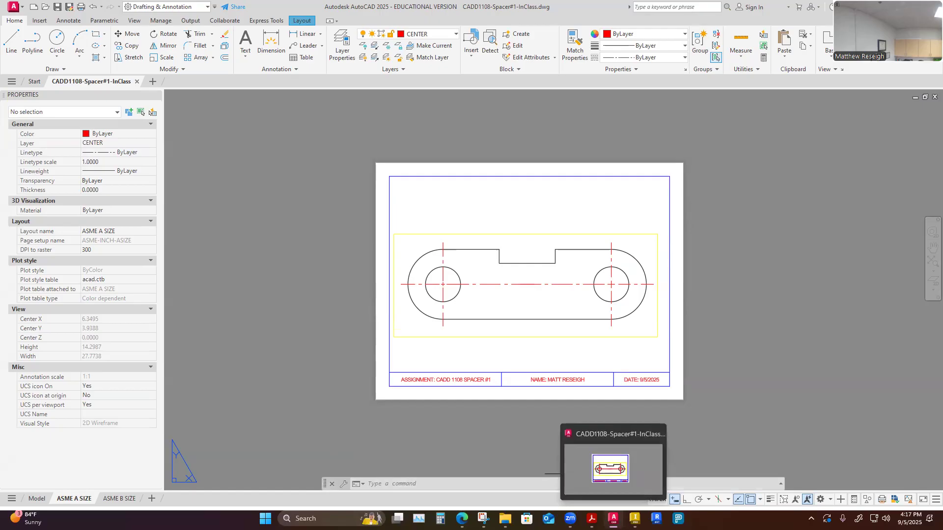